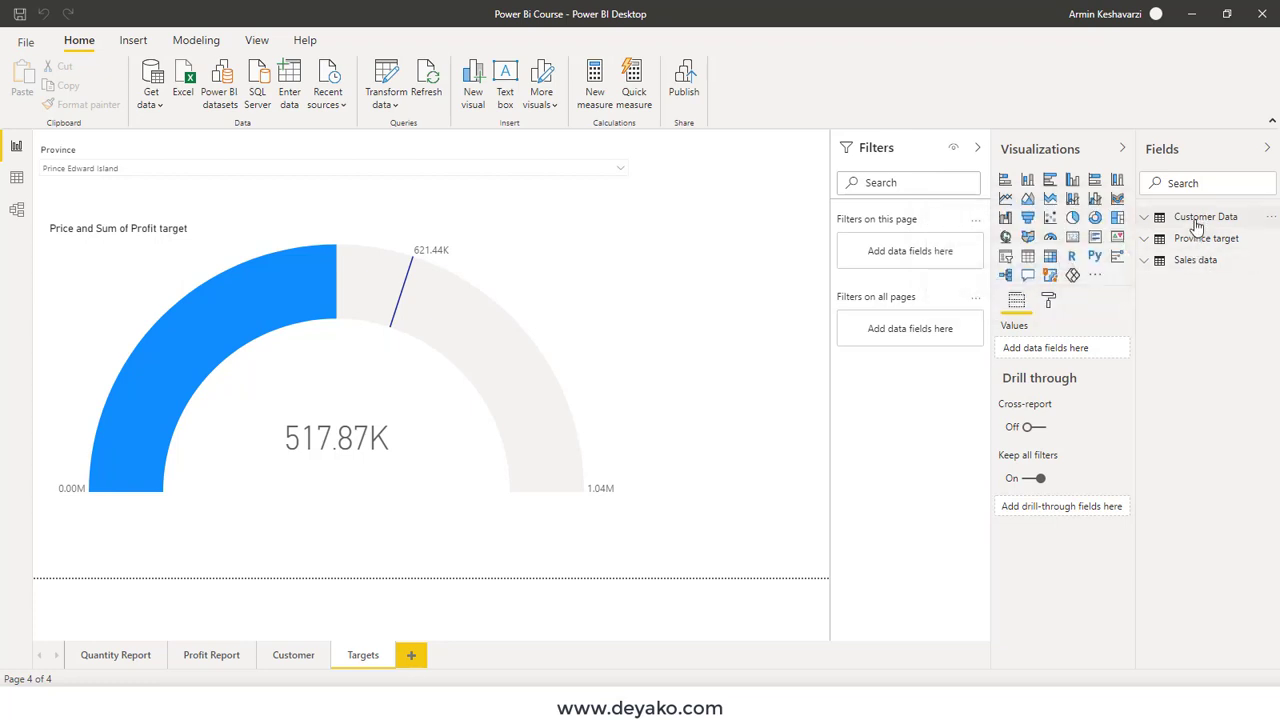
Step: Show the Sales data rows in Data view and check the Priority column's distinct values
left_click(160, 110)
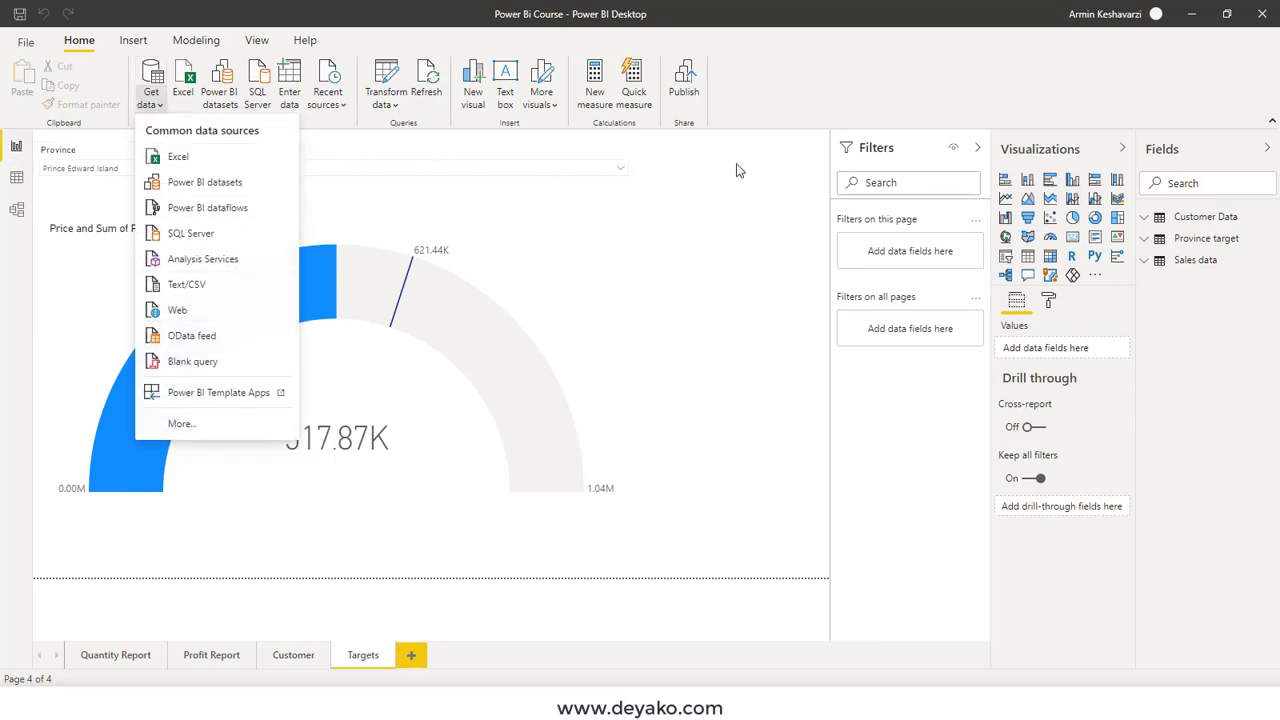
left_click(800, 162)
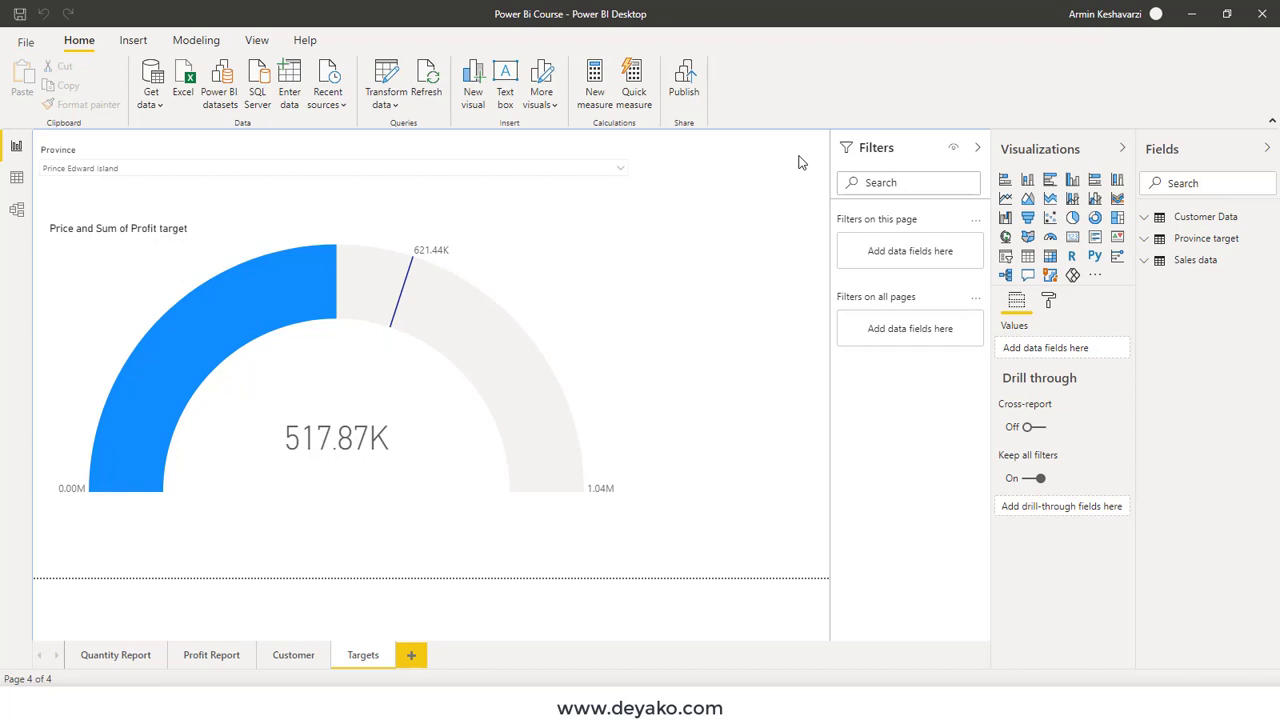
left_click(1200, 262)
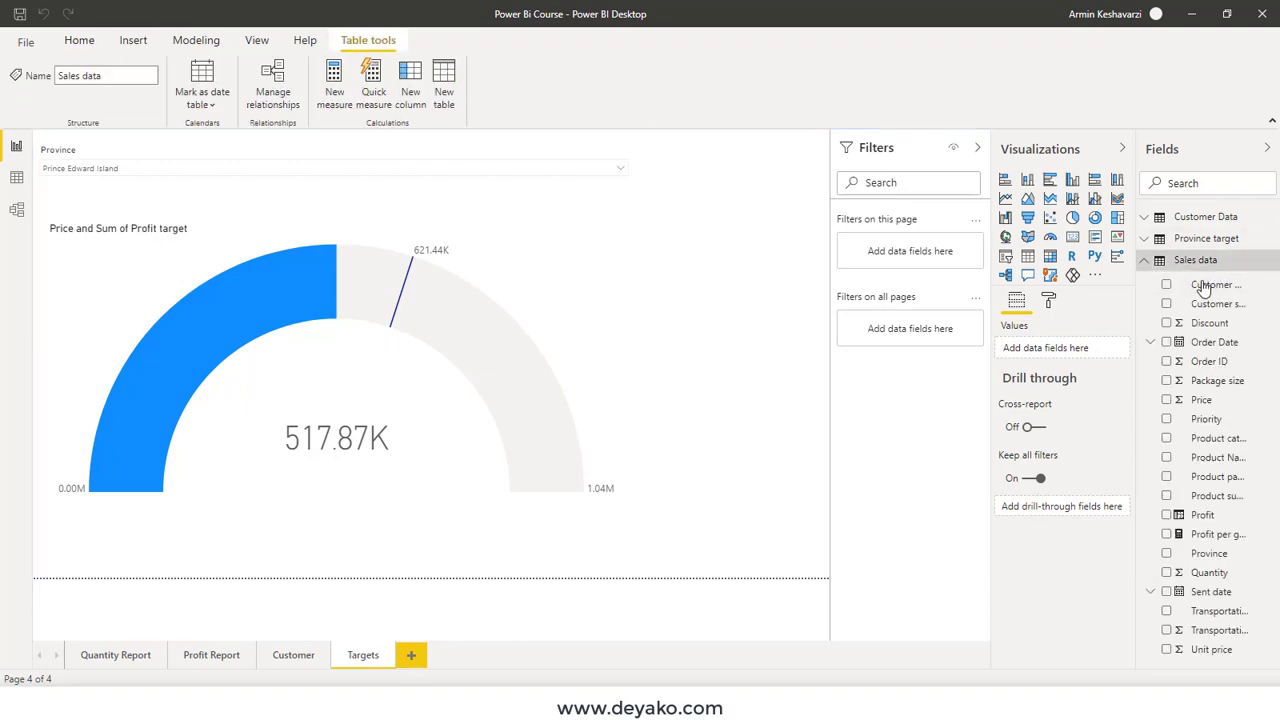
left_click(16, 178)
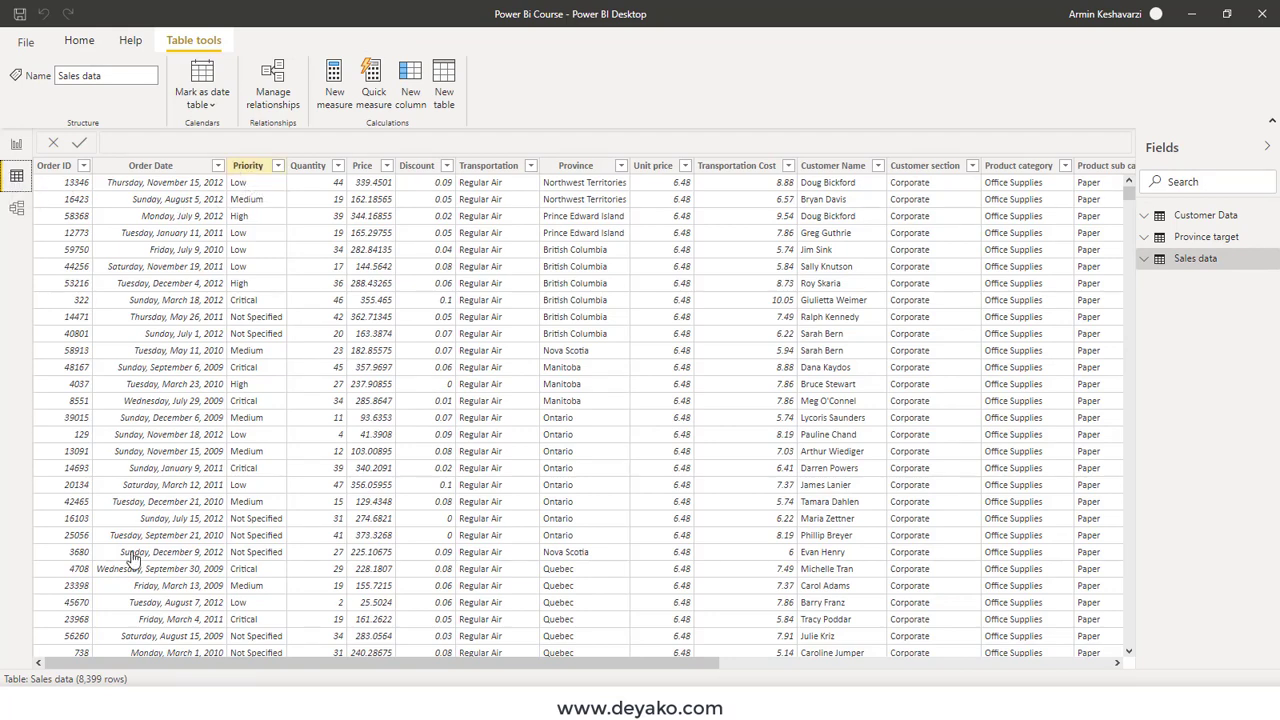
left_click(247, 168)
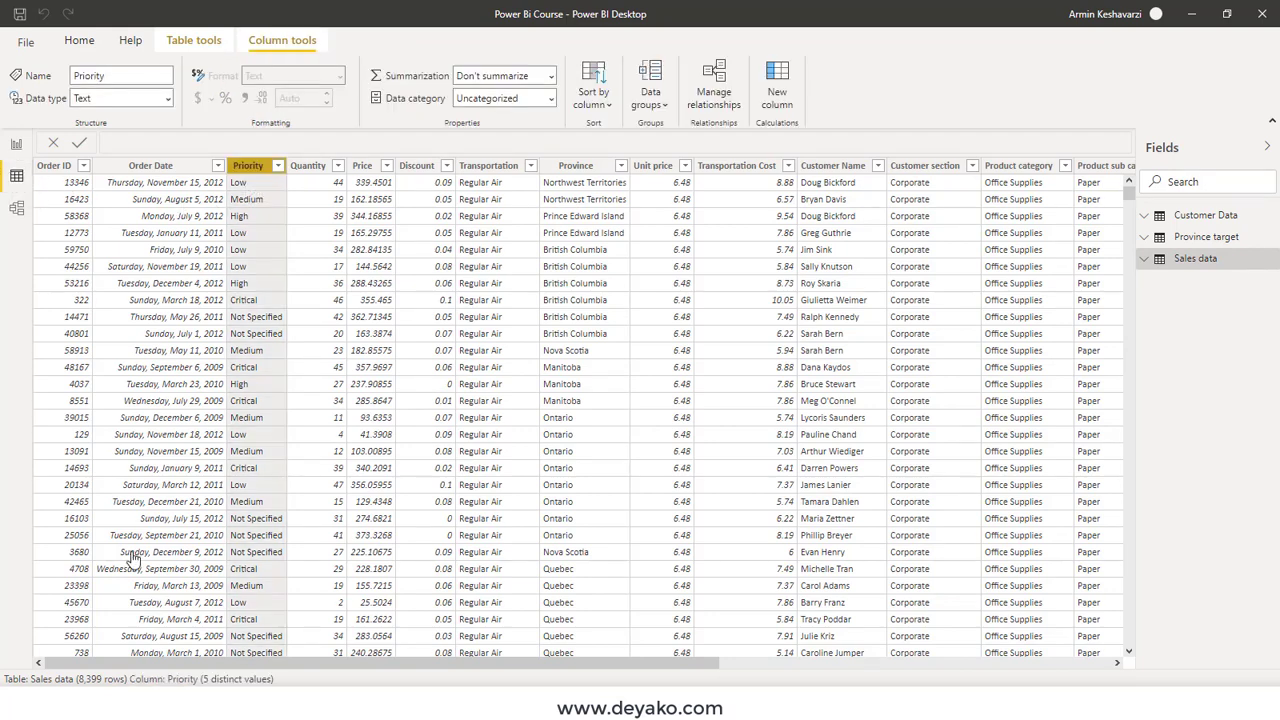
left_click(277, 166)
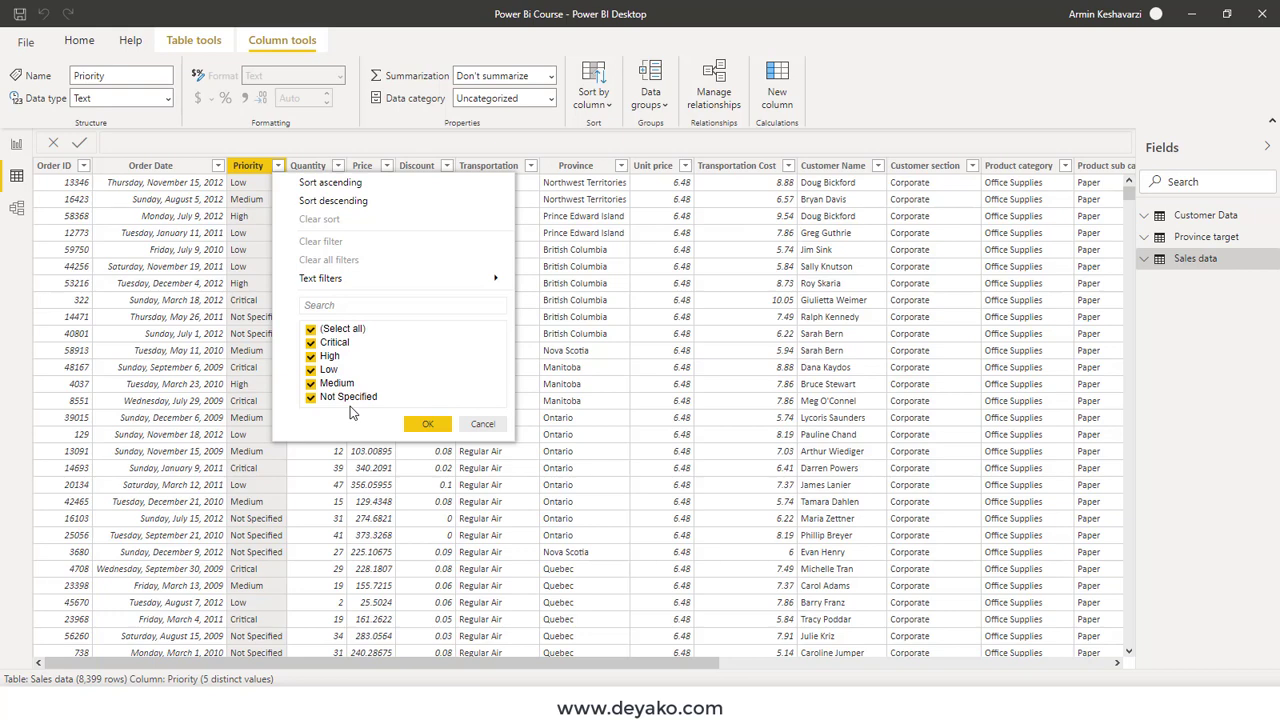
left_click(481, 424)
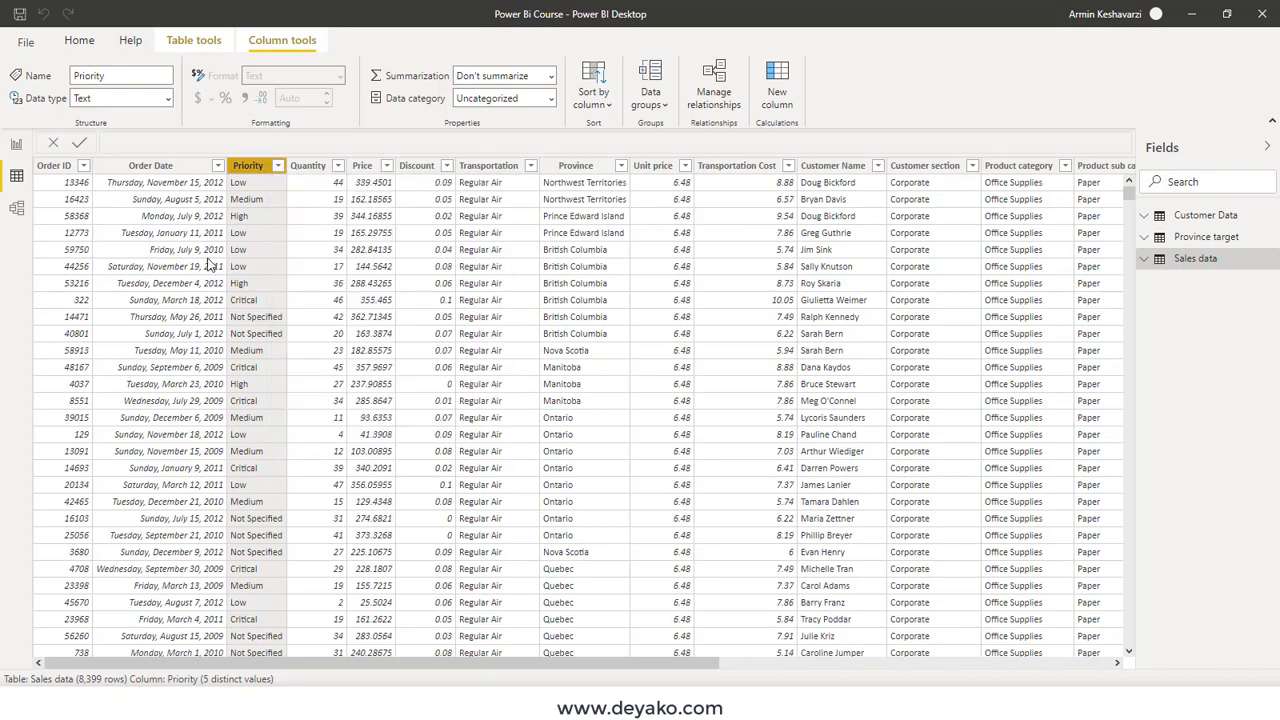
left_click(183, 182)
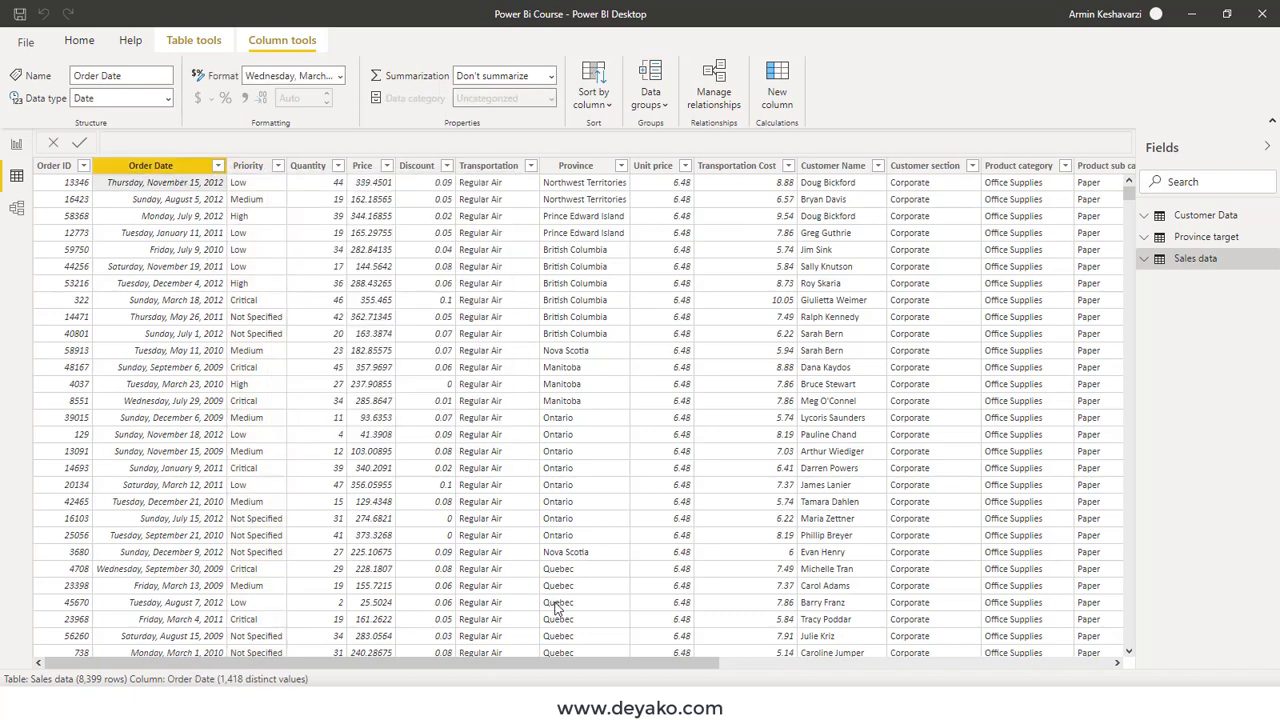
left_click_drag(560, 662, 1124, 658)
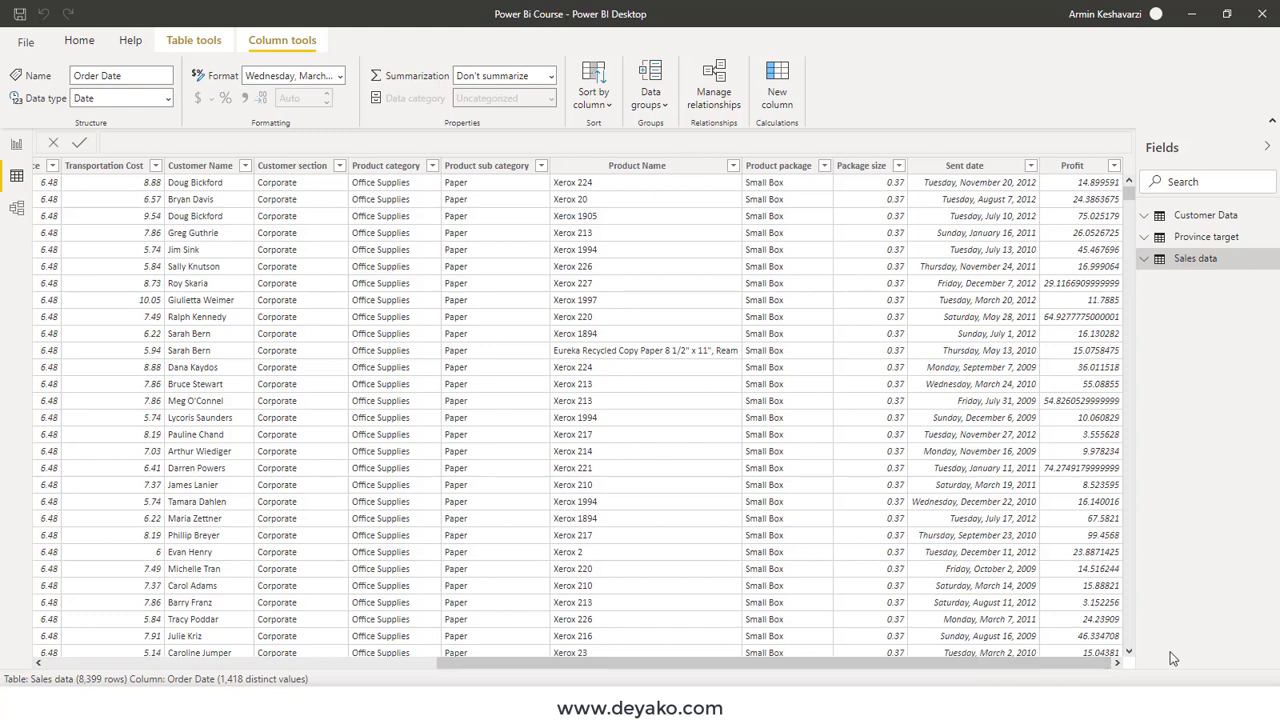
left_click(968, 184)
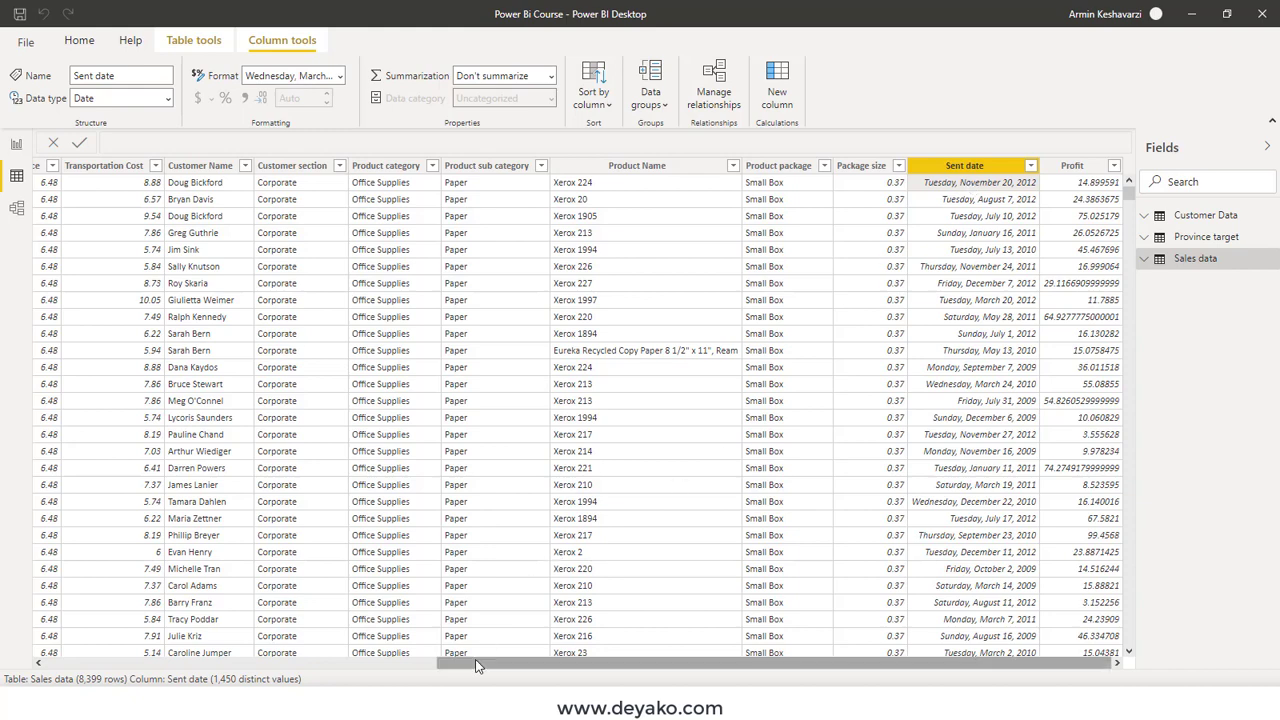
left_click_drag(480, 663, 49, 683)
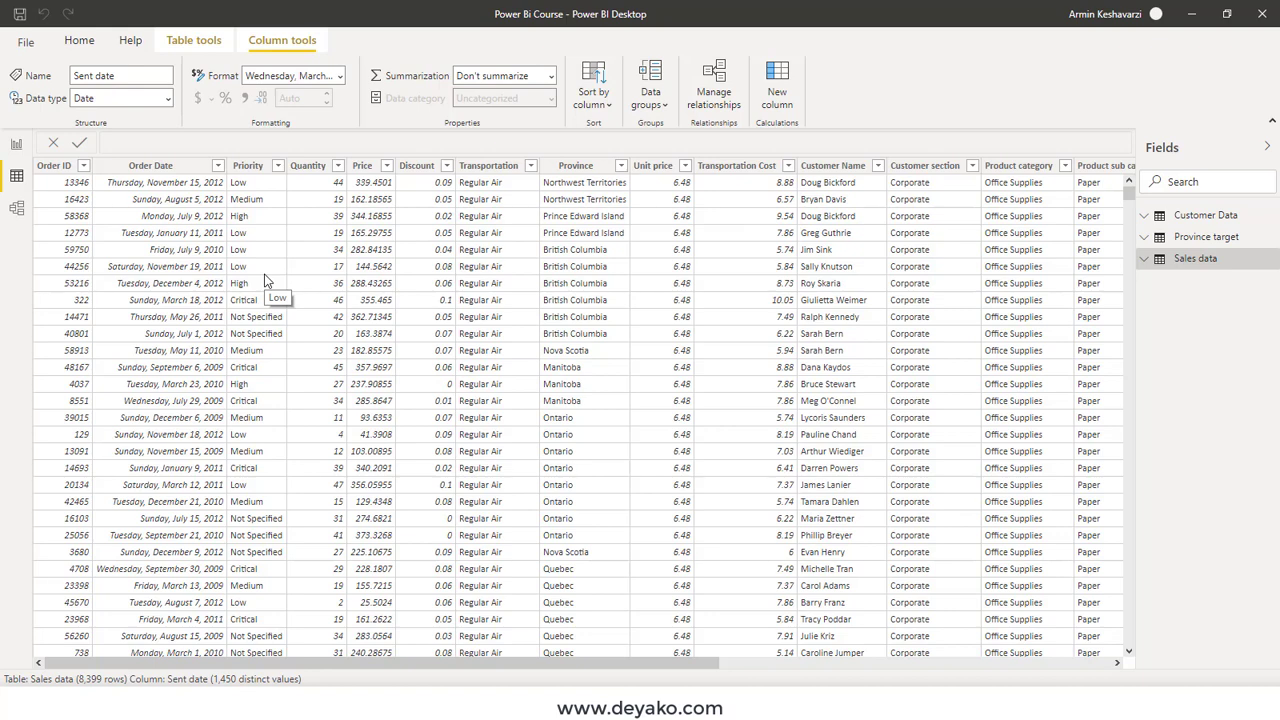
left_click(266, 281)
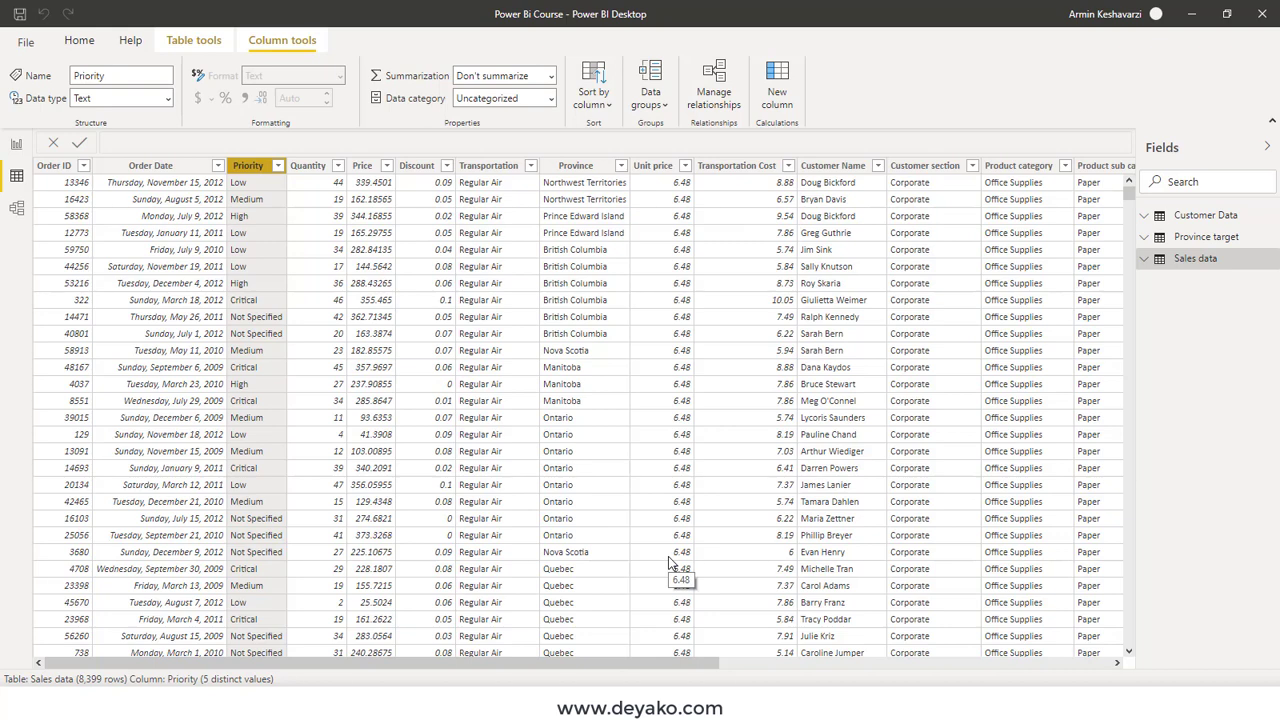
mouse_move(612, 662)
left_mouse_down()
mouse_move(922, 652)
mouse_move(396, 636)
left_mouse_up()
left_click(190, 41)
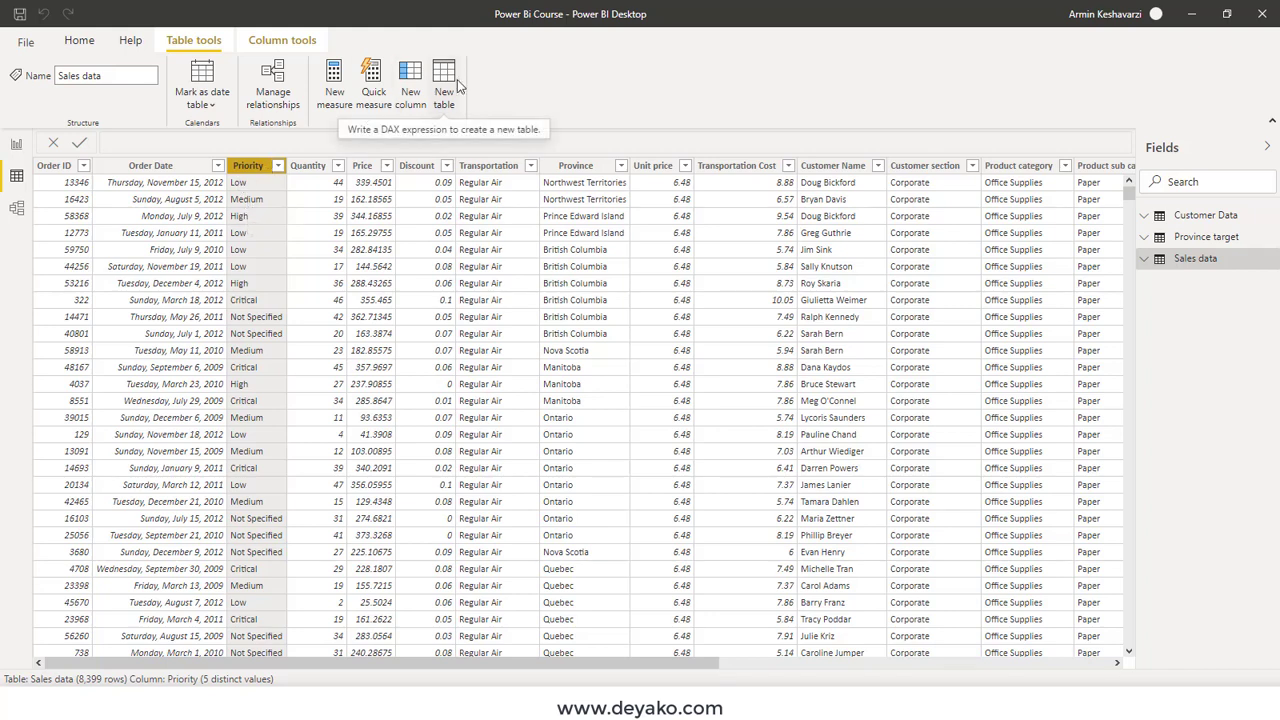
Step: Start an entered-data table named Sent SLA and rename its first column to Priority
left_click(75, 42)
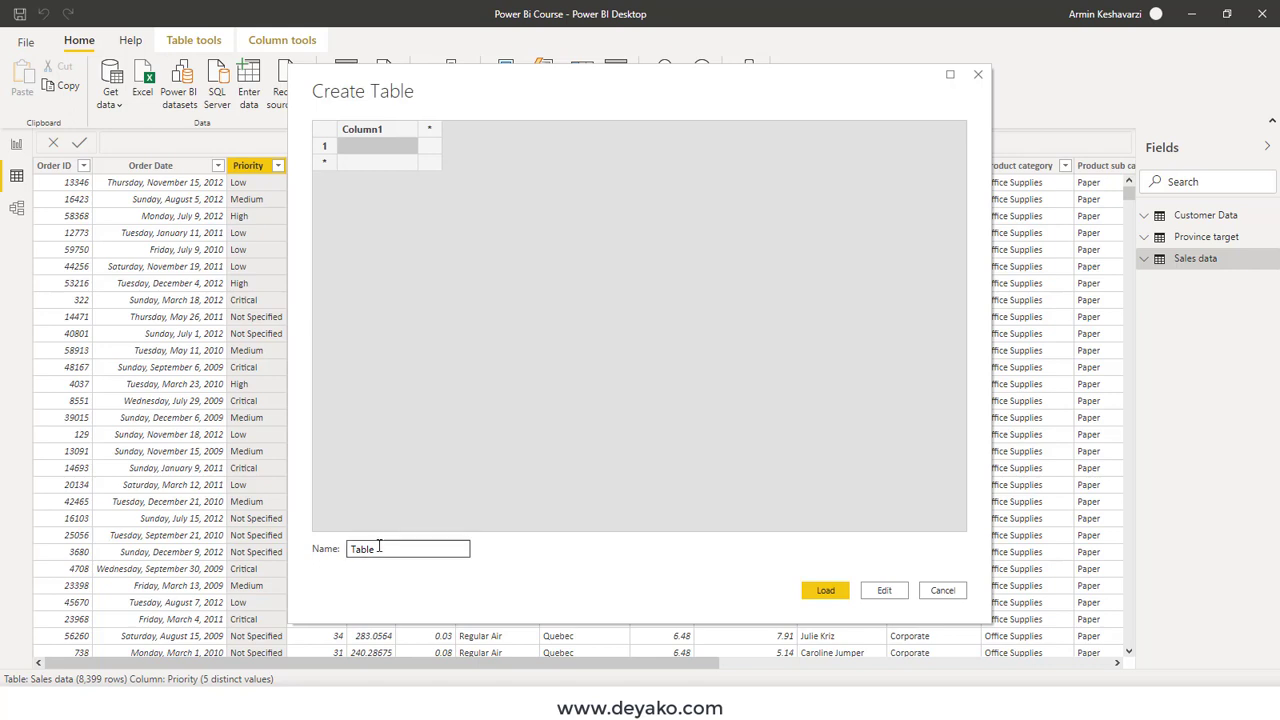
double_click(379, 547)
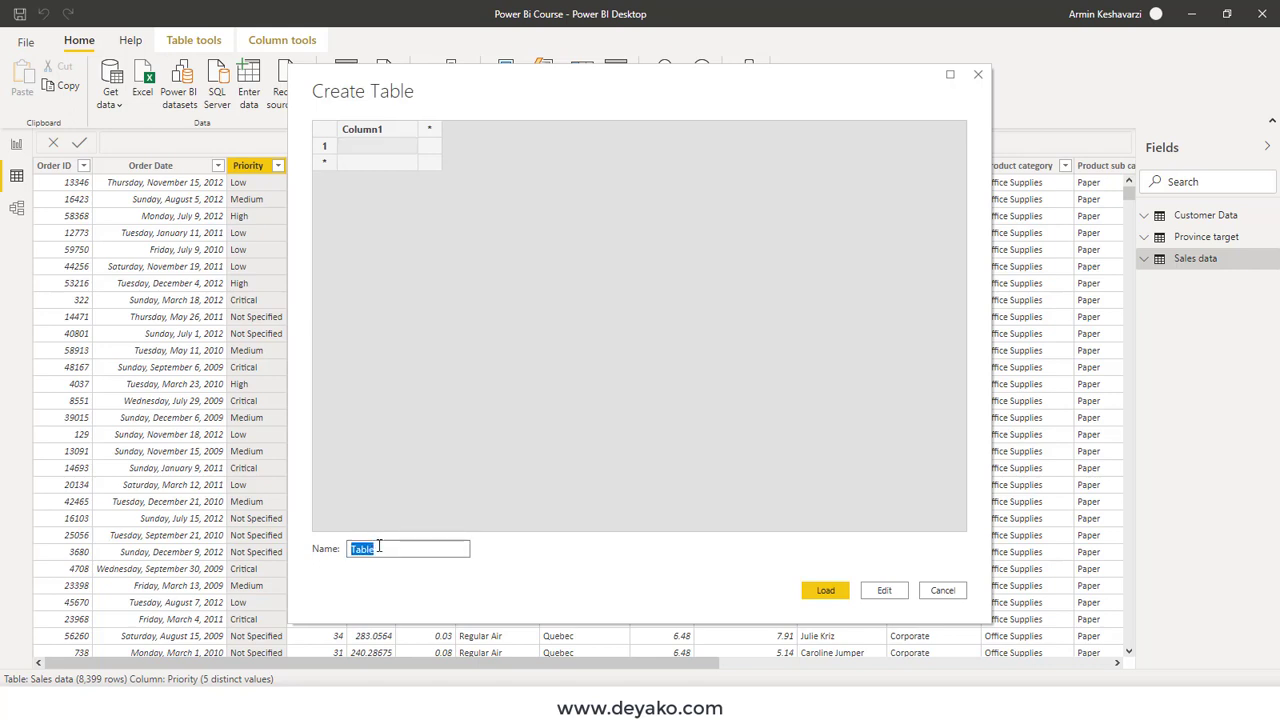
type("SENT")
key("BackSpace")
key("BackSpace")
key("BackSpace")
type("en")
type("t SA")
left_click(380, 131)
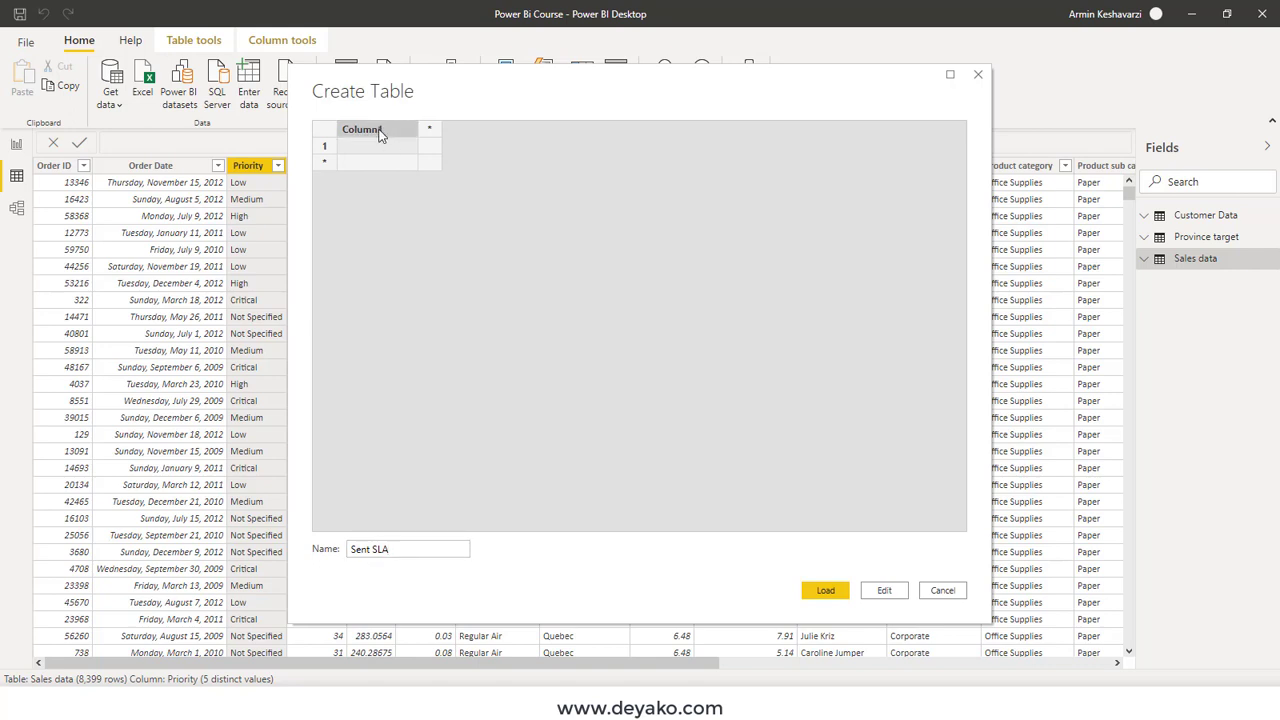
double_click(380, 131)
type("Pr")
type("iority")
left_click(403, 161)
Step: Enter the priorities Critical, High, Medium, Low and Not Specified in the Priority column
left_click(406, 150)
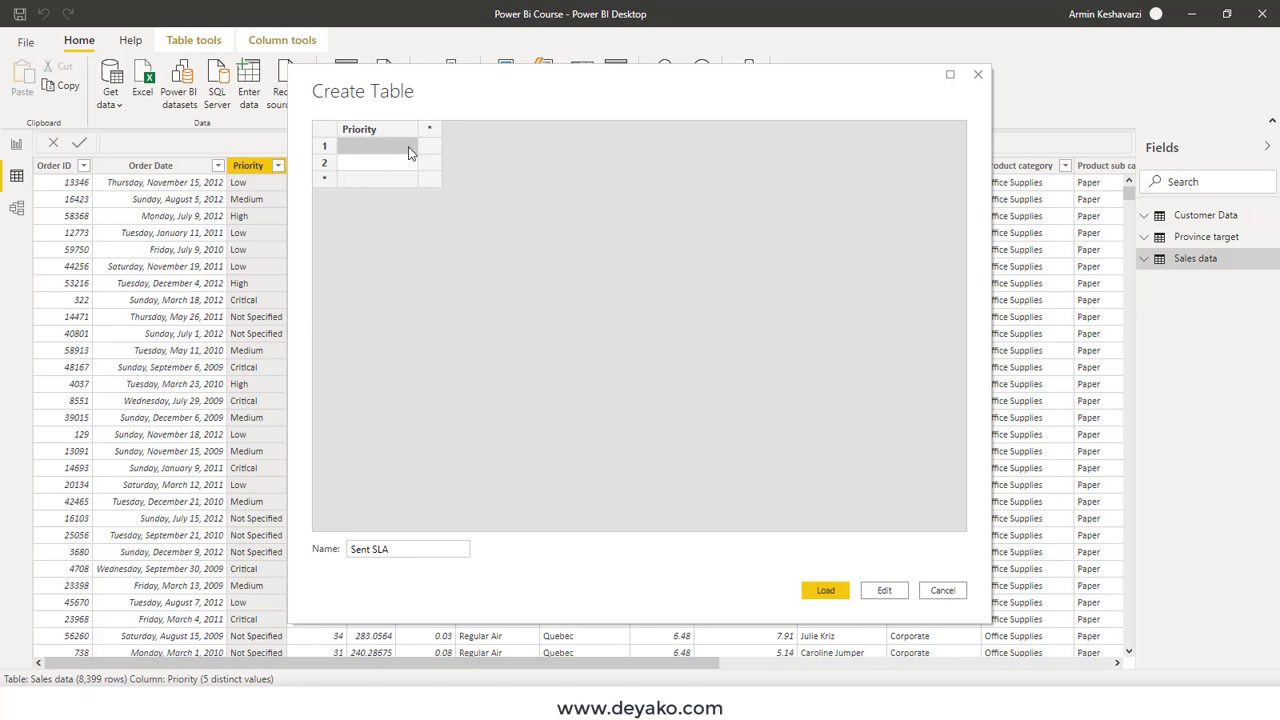
type("Critical")
left_click(384, 161)
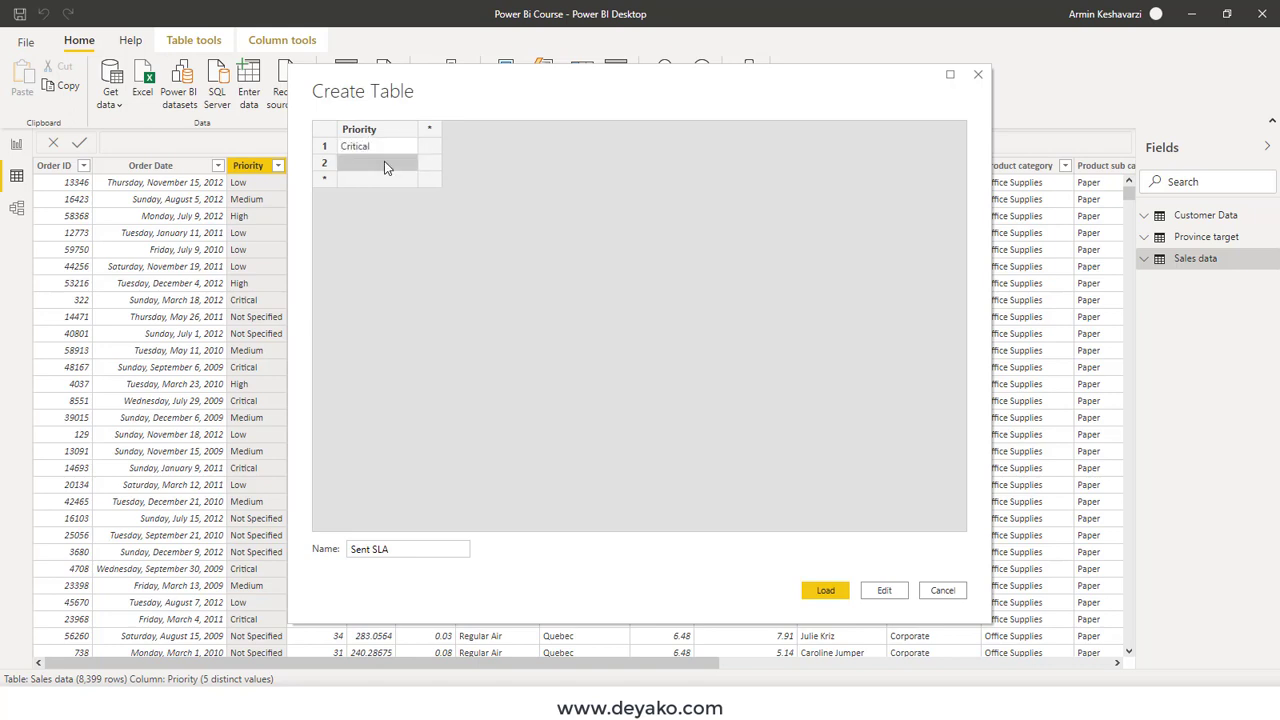
type("High")
left_click(380, 186)
type("Medium")
left_click(386, 200)
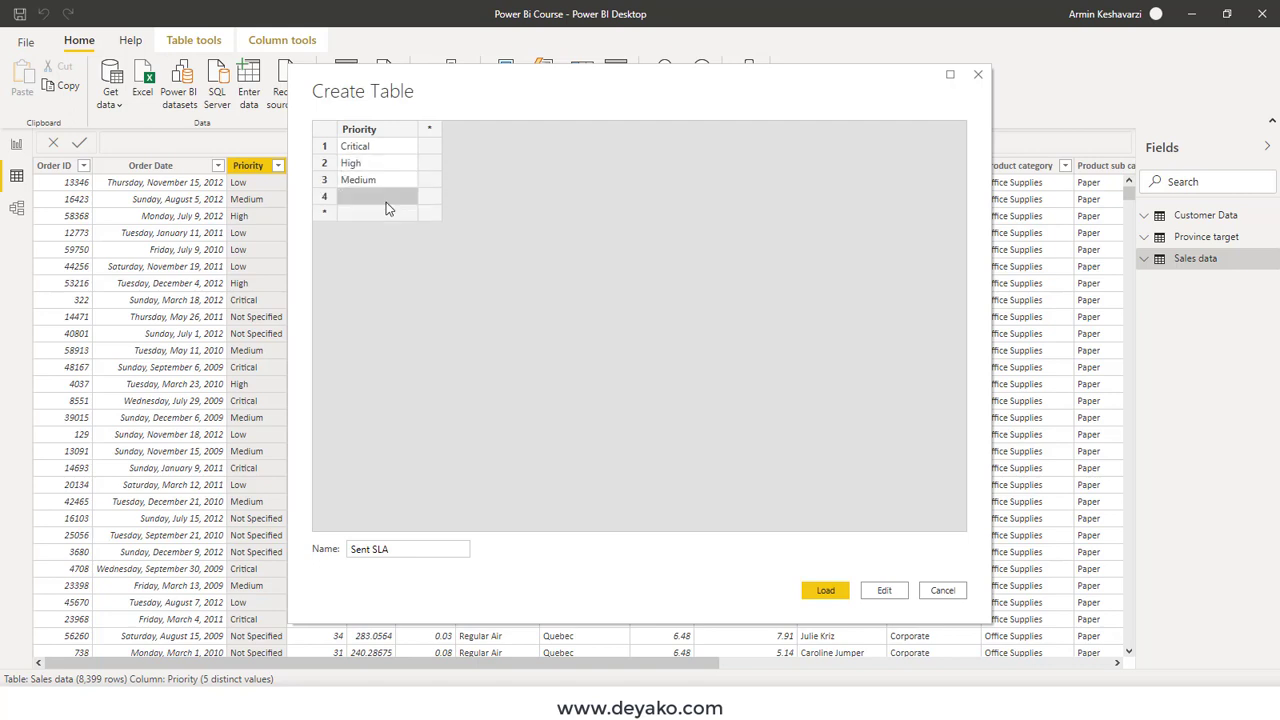
type("Low")
left_click(384, 212)
type("No")
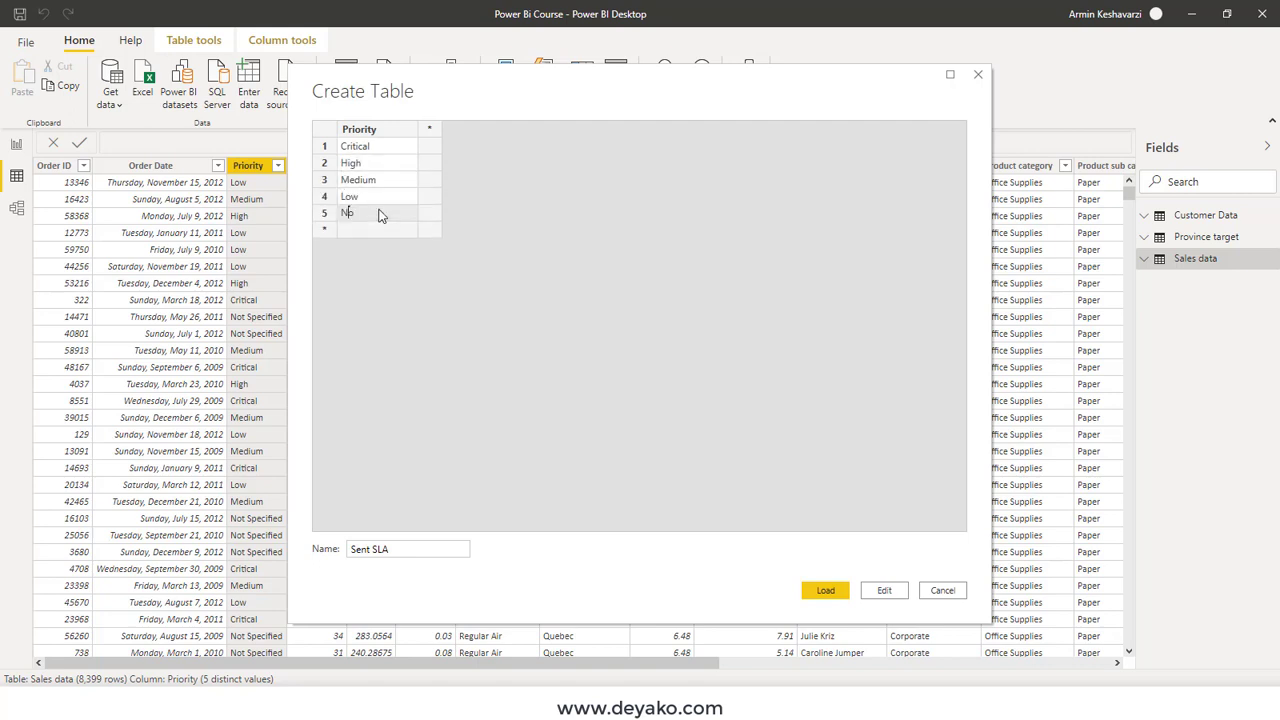
type("t Specified")
Step: Add a second column named SLA - day, giving Critical the value 1
left_click(429, 135)
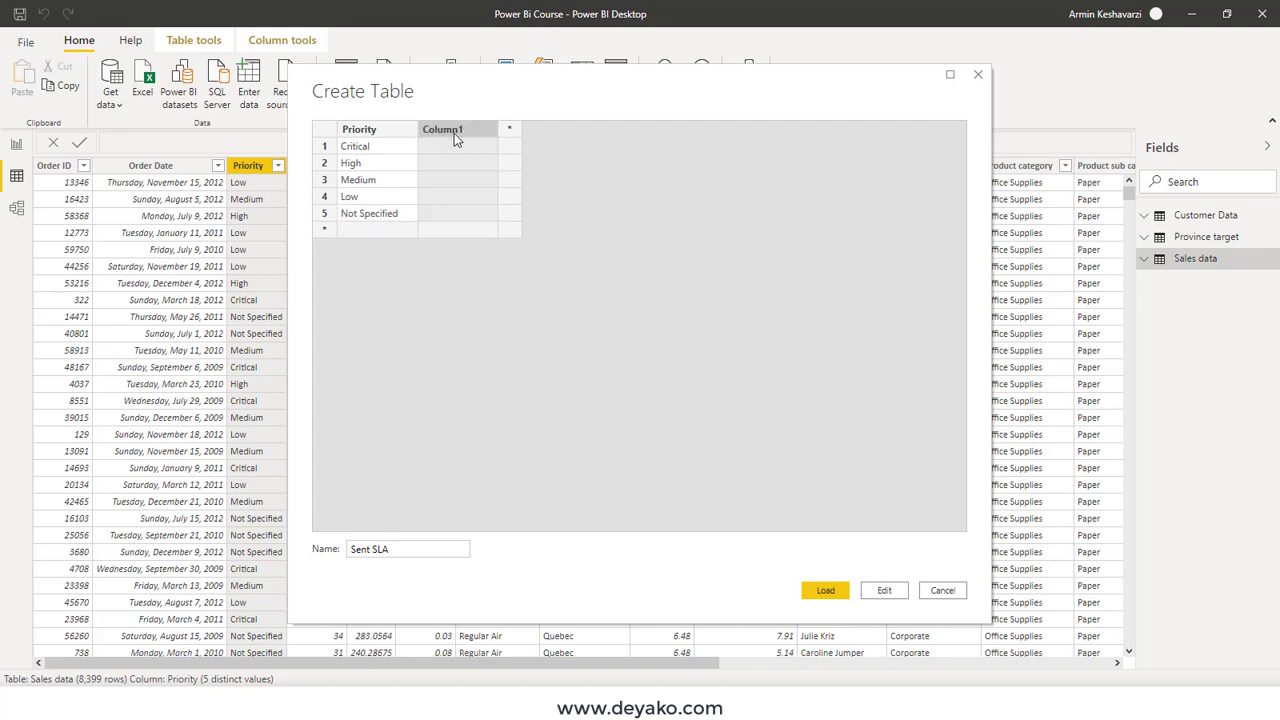
double_click(454, 138)
left_click(440, 150)
type("1")
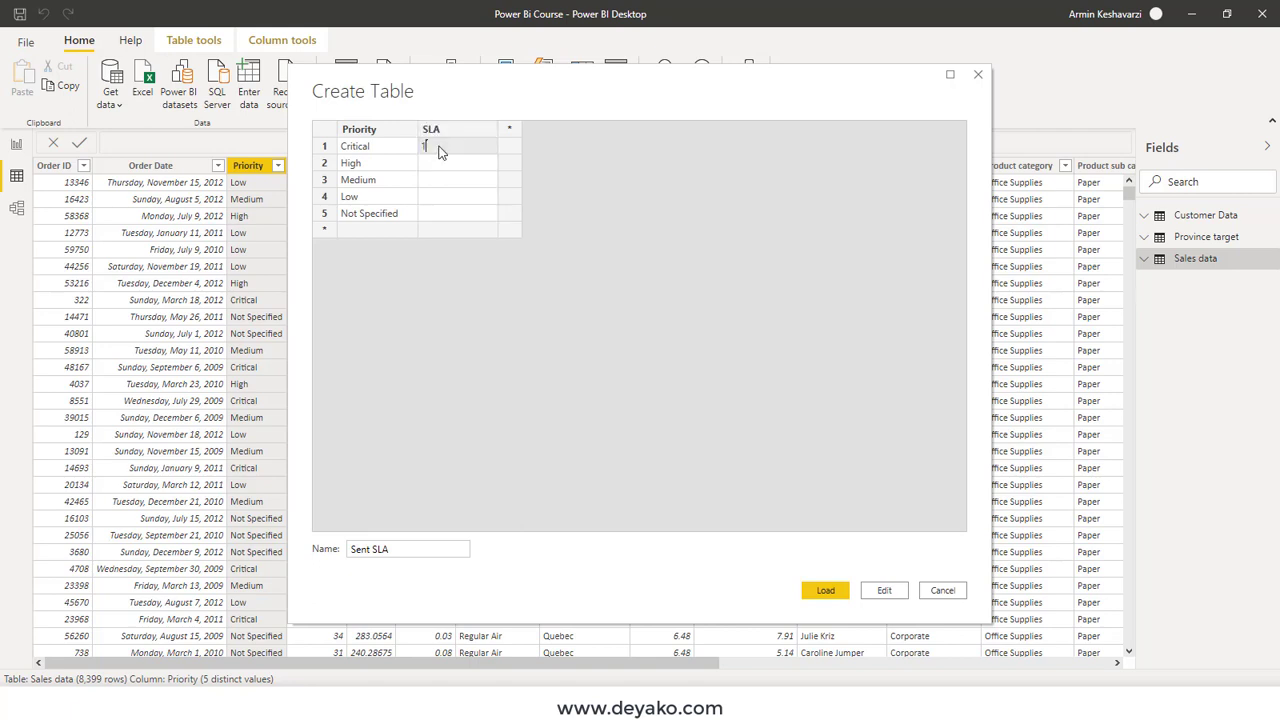
double_click(447, 130)
type("- day")
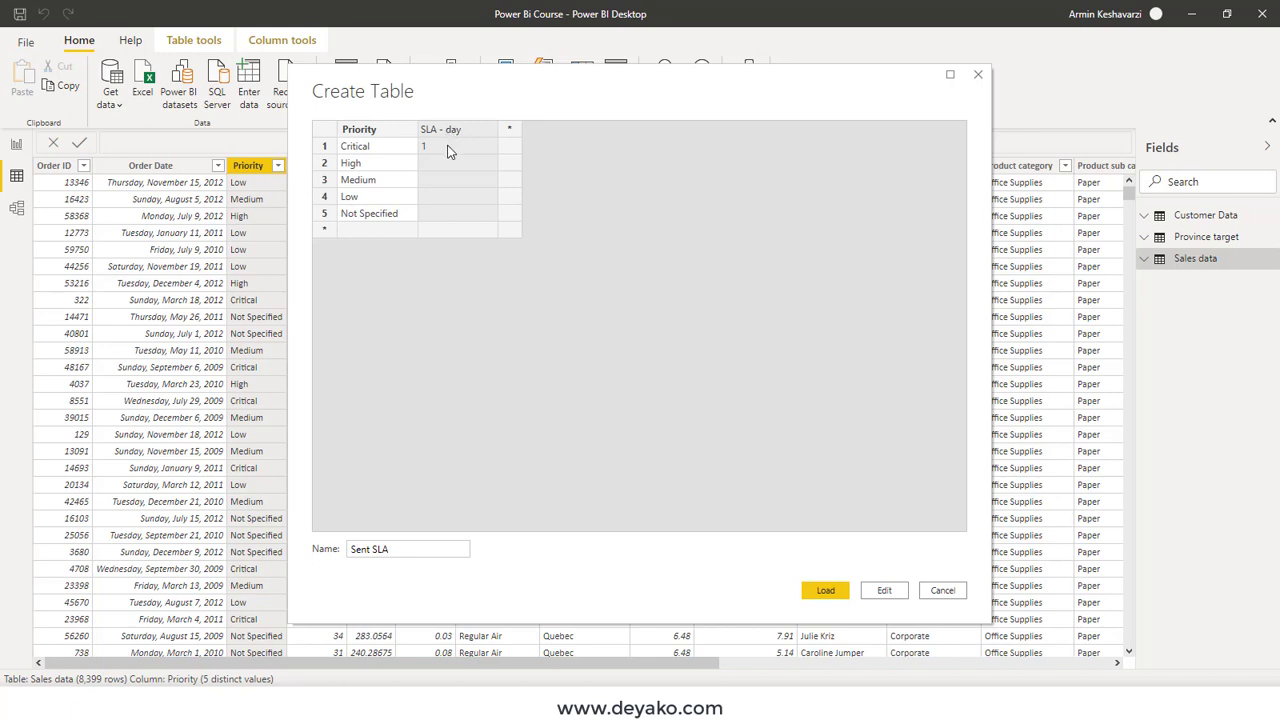
left_click(438, 170)
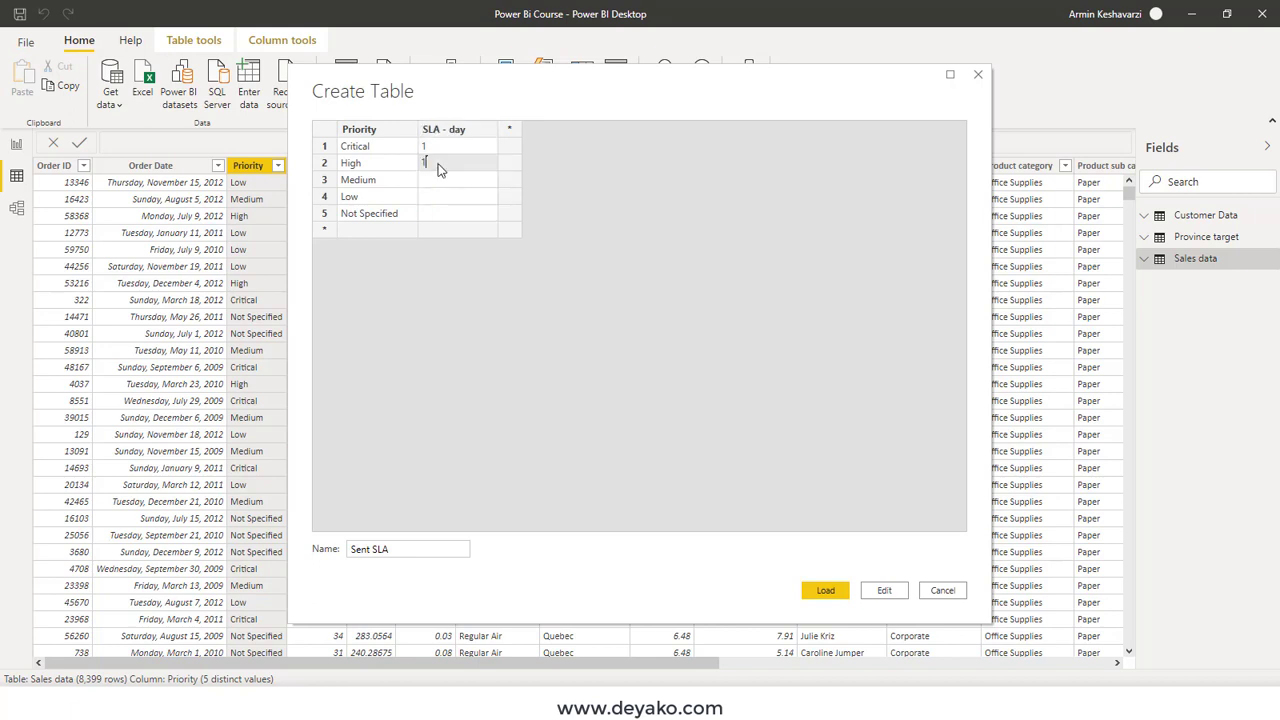
Step: Fill SLA - day with 1.5, 2, 3 and 3 for High, Medium, Low and Not Specified
type("1.5")
left_click(446, 188)
type("2")
left_click(435, 198)
type("3")
left_click(433, 216)
type("3")
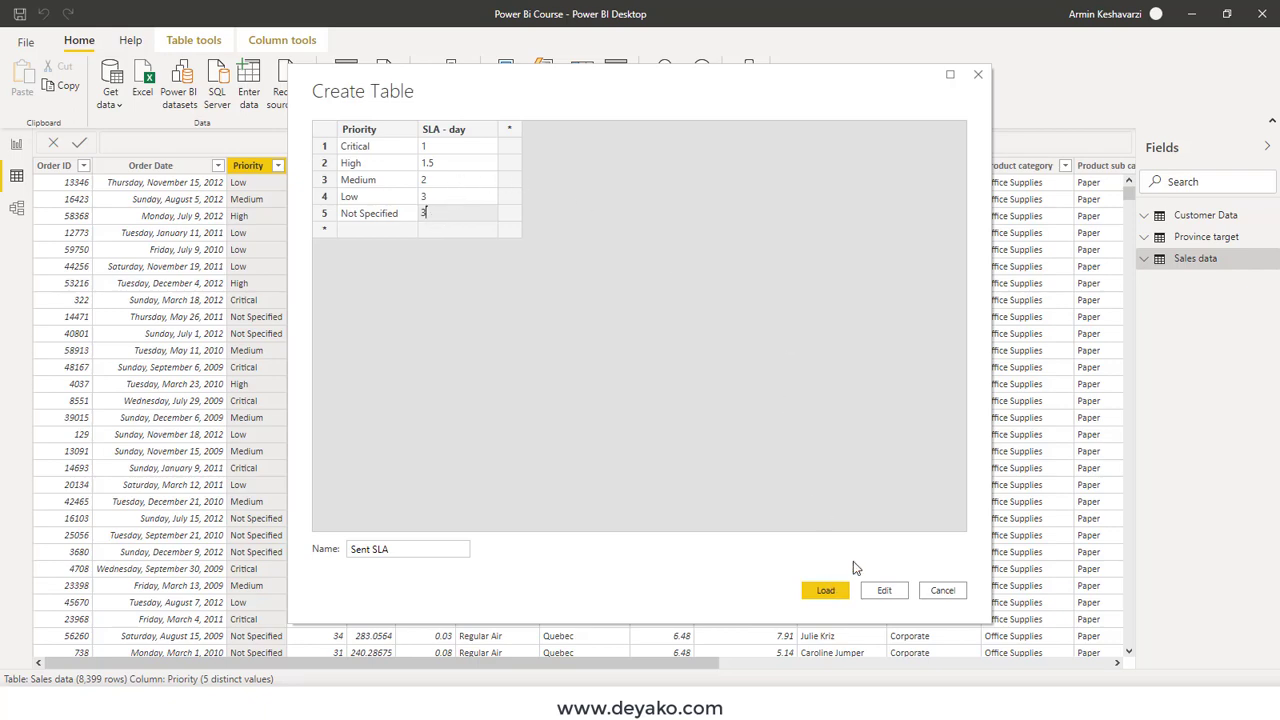
Step: Check each priority's SLA - day value in Power Query Editor, then Close & Apply
left_click(884, 592)
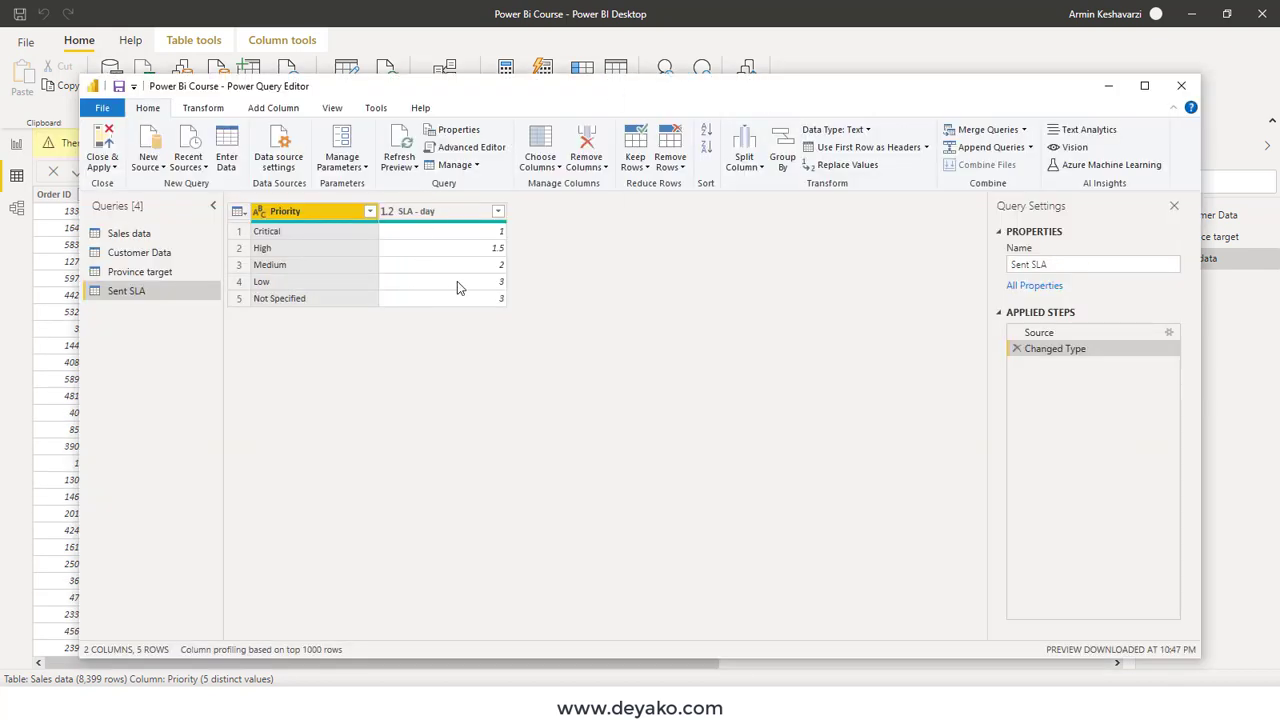
left_click(459, 286)
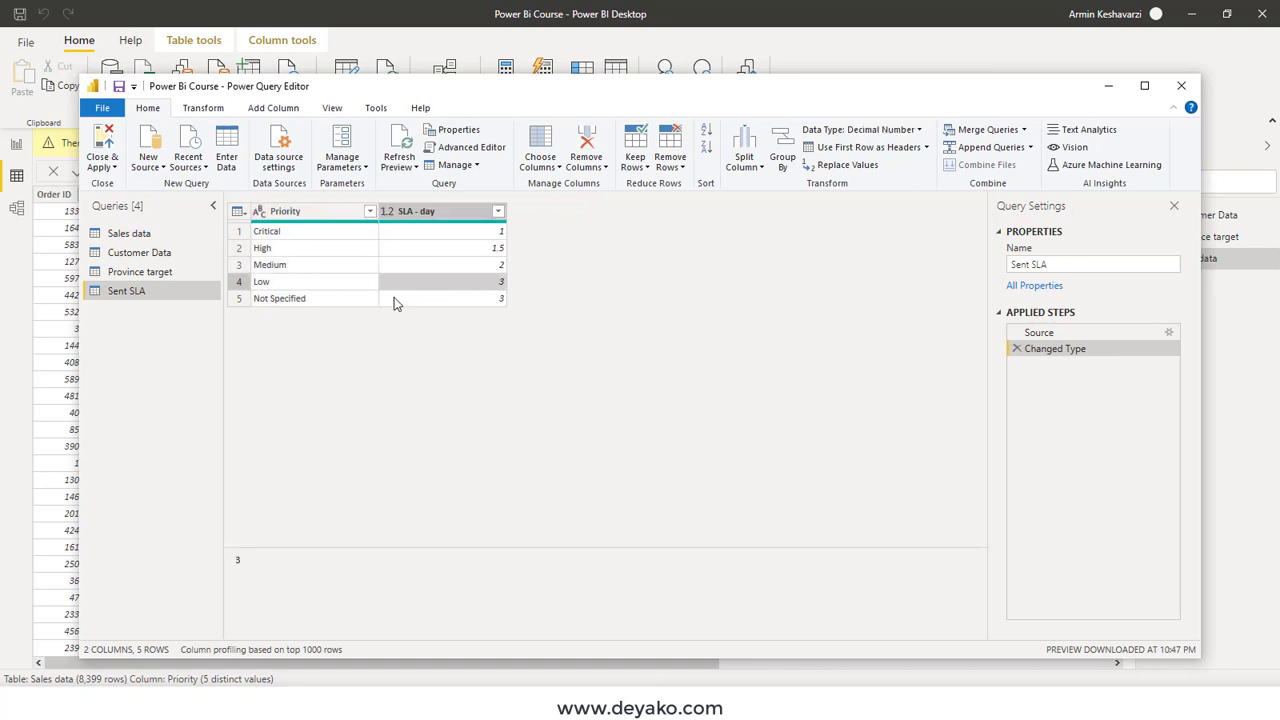
left_click(343, 289)
left_click(488, 250)
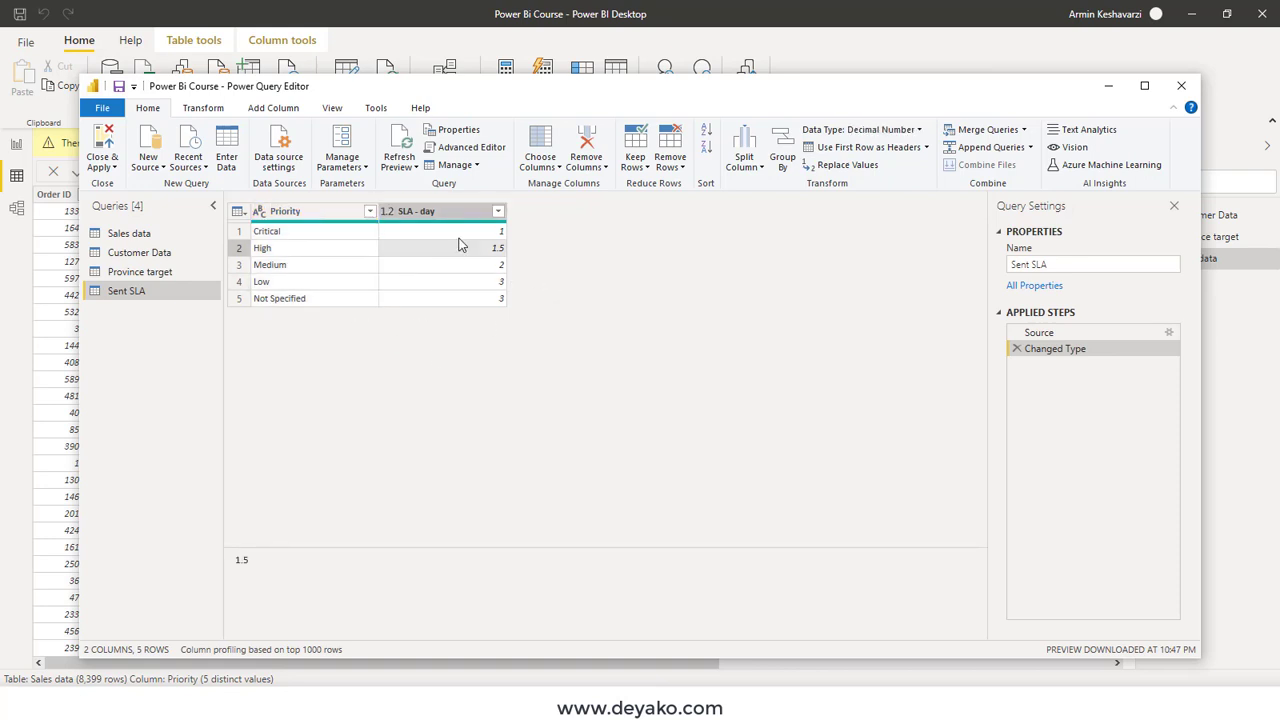
left_click(462, 238)
left_click(462, 260)
left_click(465, 281)
left_click(465, 248)
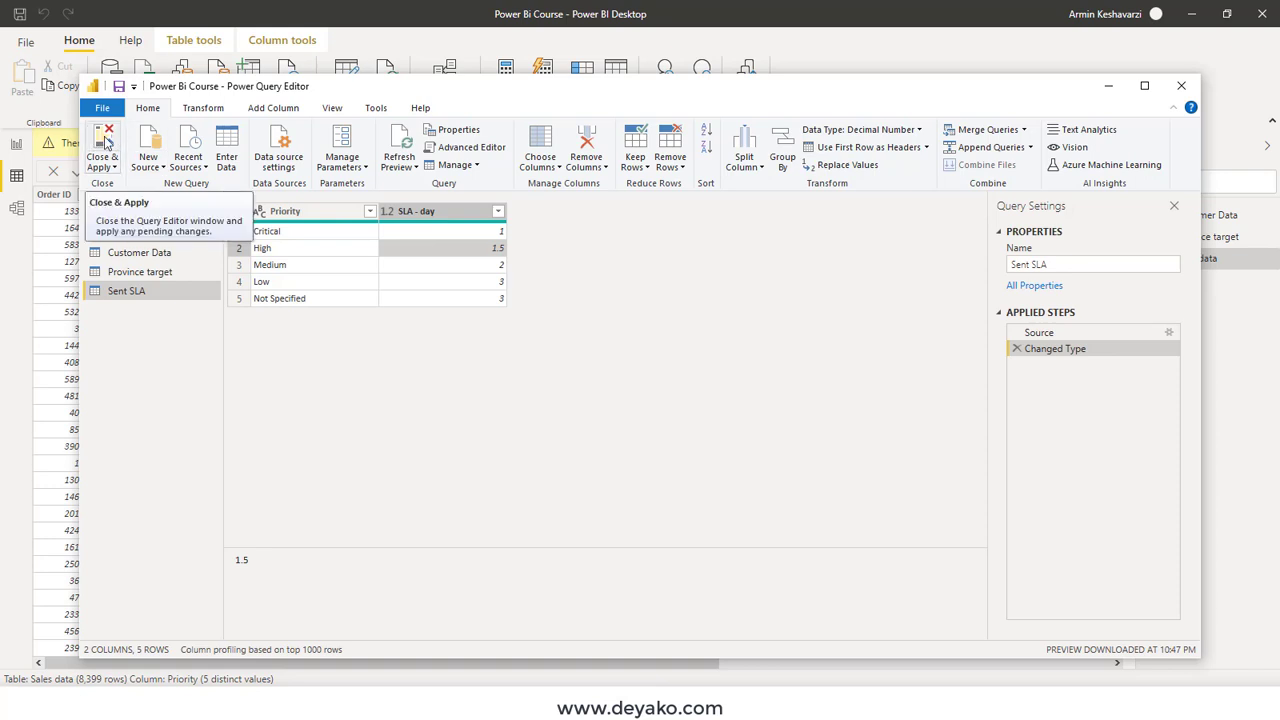
left_click(105, 143)
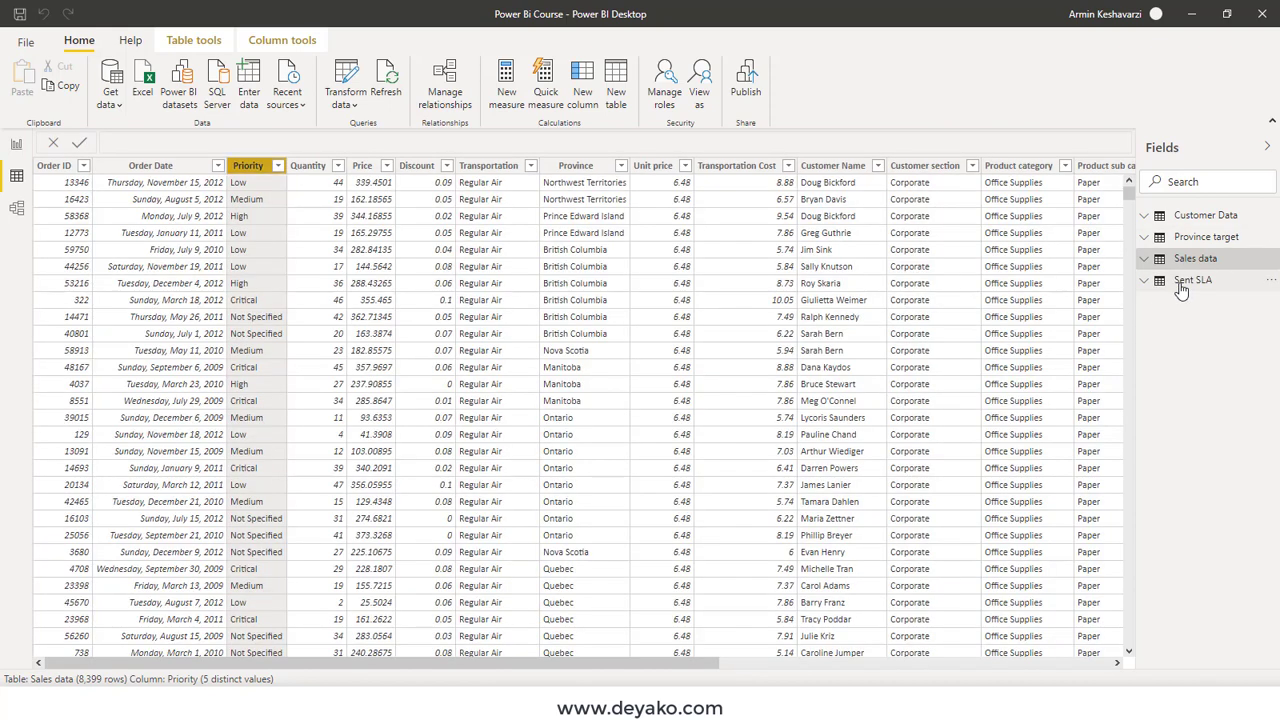
Step: In Model view, move Province target left, place Sent SLA beside it and enlarge its box
left_click(1183, 281)
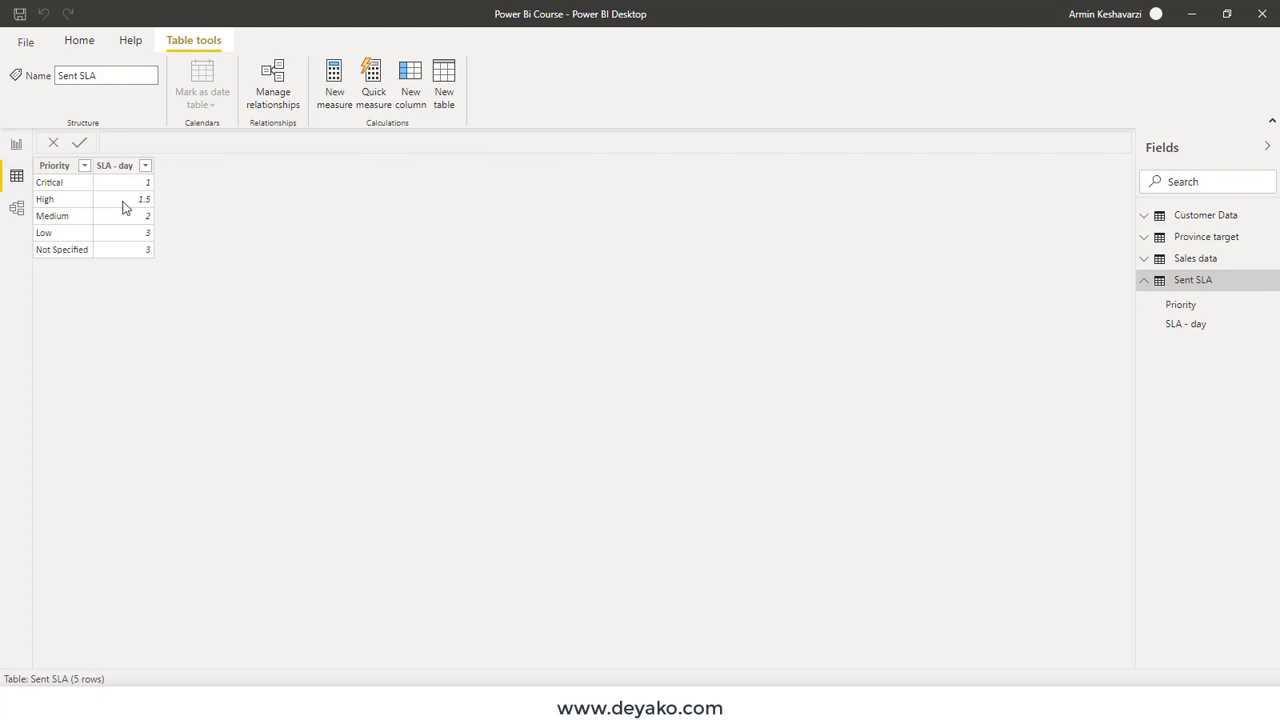
left_click(20, 212)
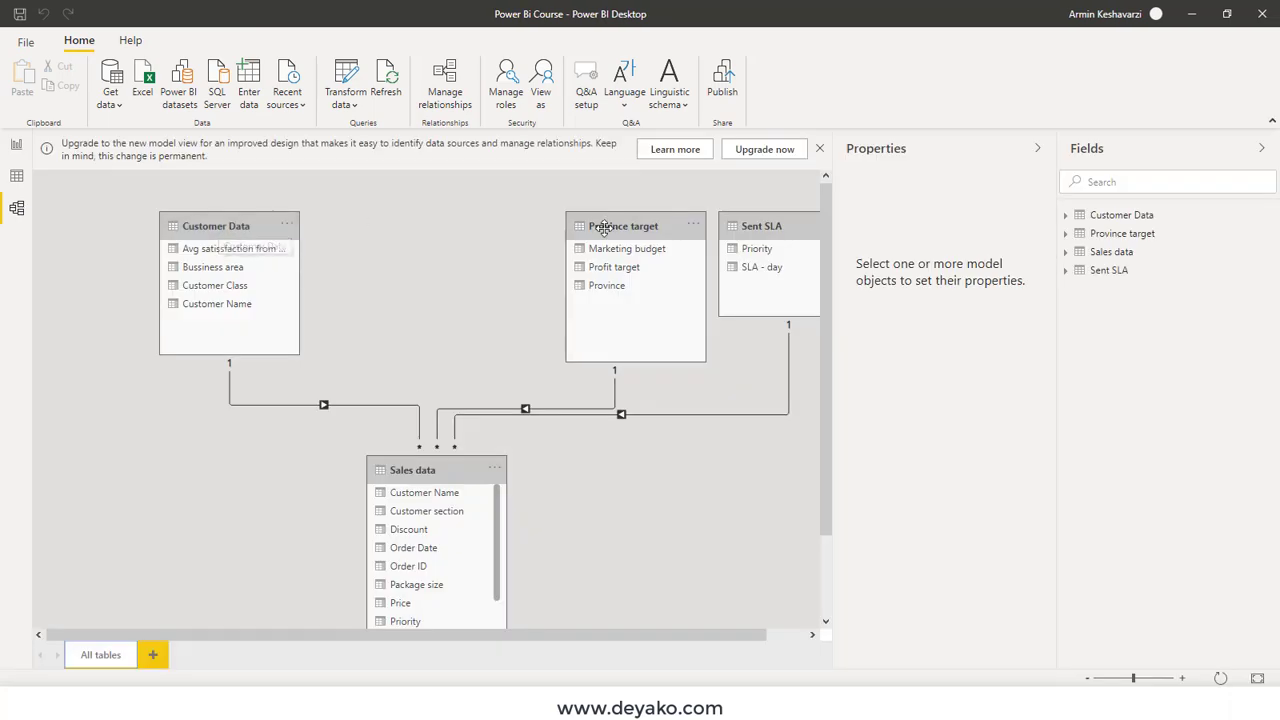
left_click_drag(631, 220, 442, 225)
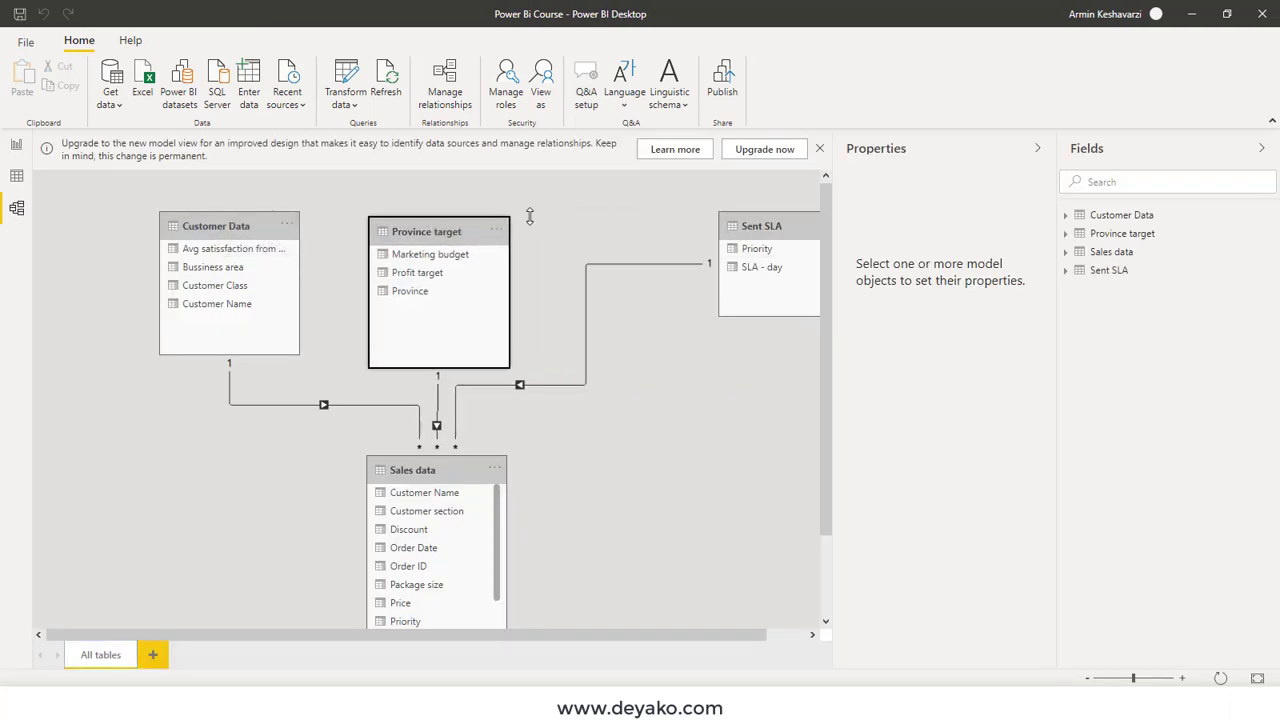
mouse_move(722, 223)
left_mouse_down()
mouse_move(695, 227)
mouse_move(600, 297)
mouse_move(598, 262)
left_mouse_up()
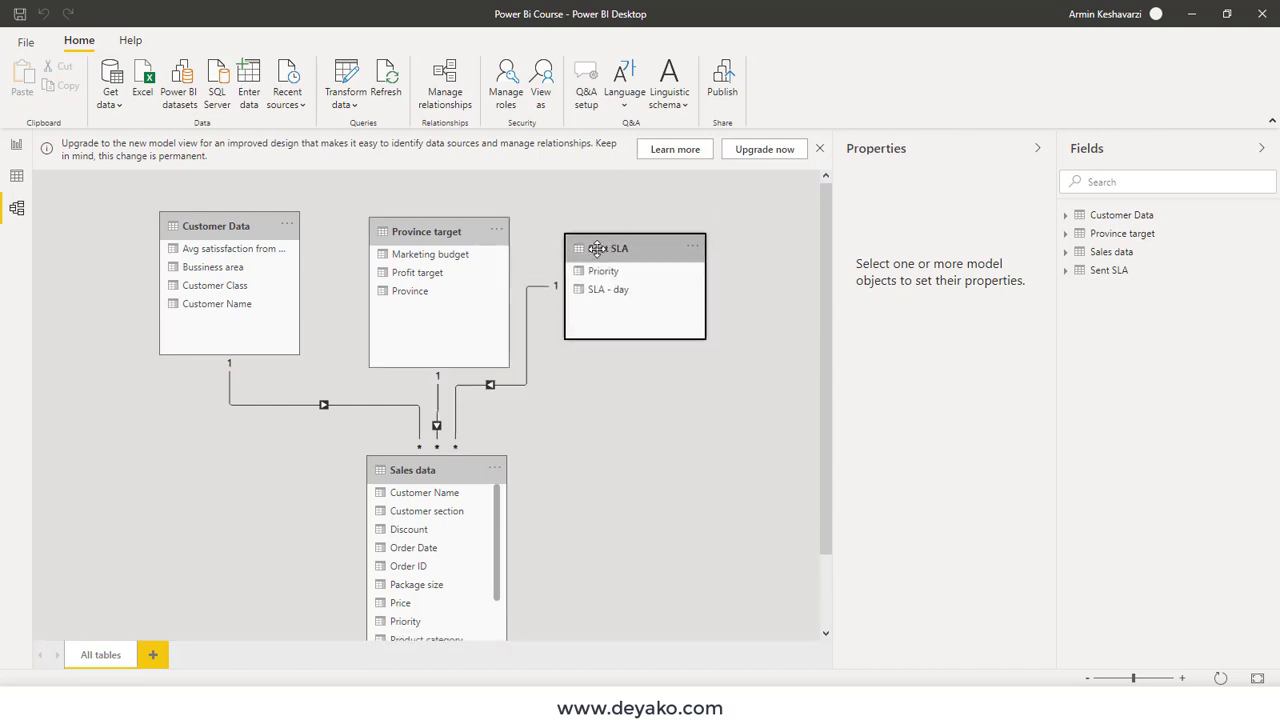
left_click_drag(618, 343, 613, 400)
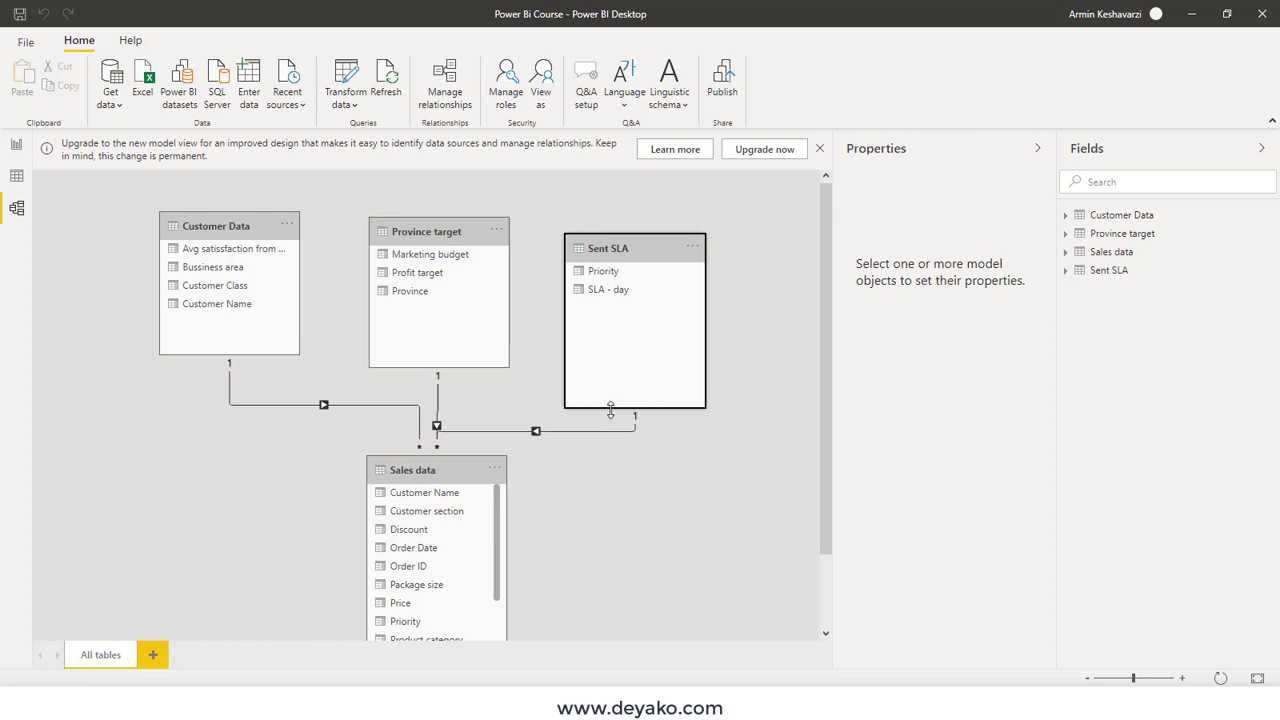
left_click(491, 341)
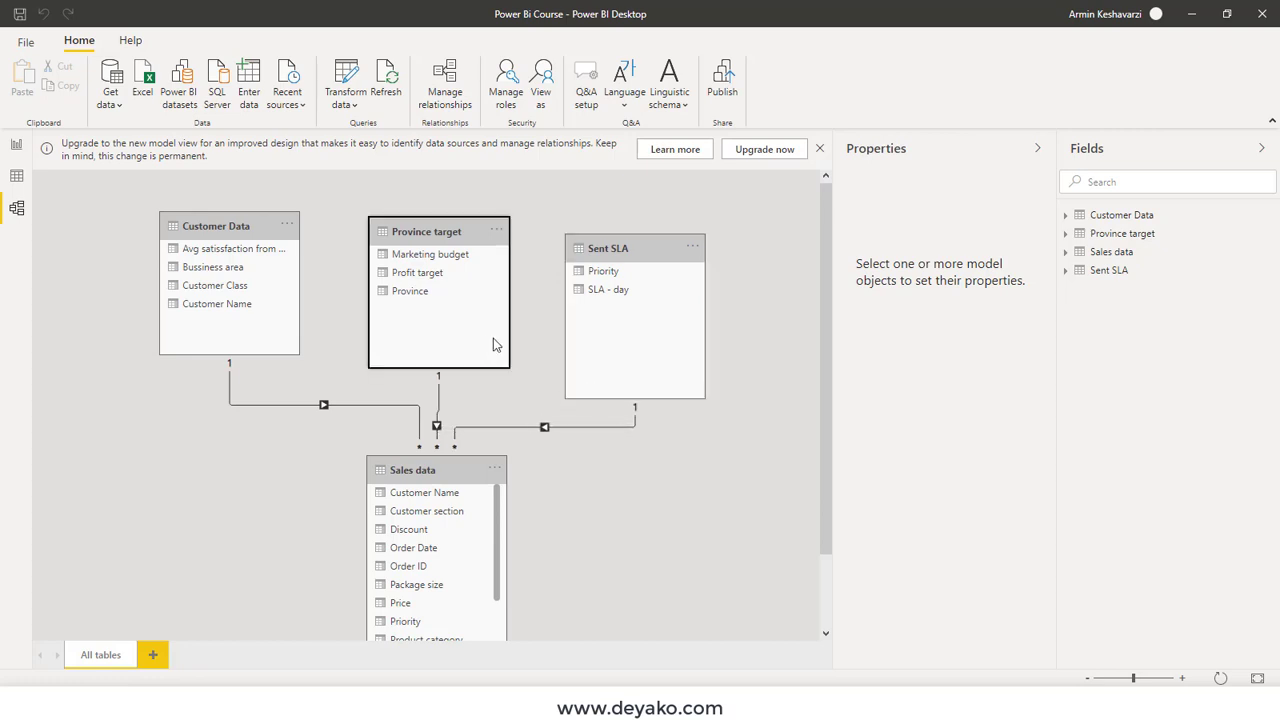
left_click(638, 273)
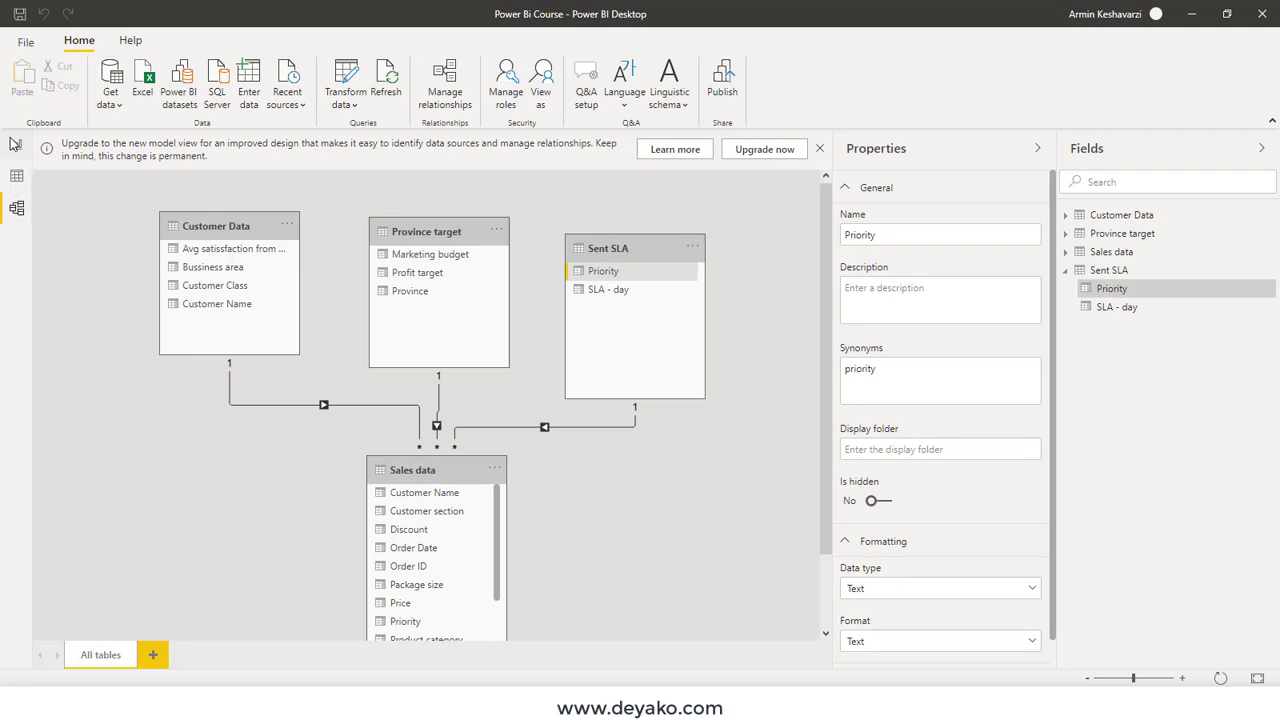
left_click(15, 144)
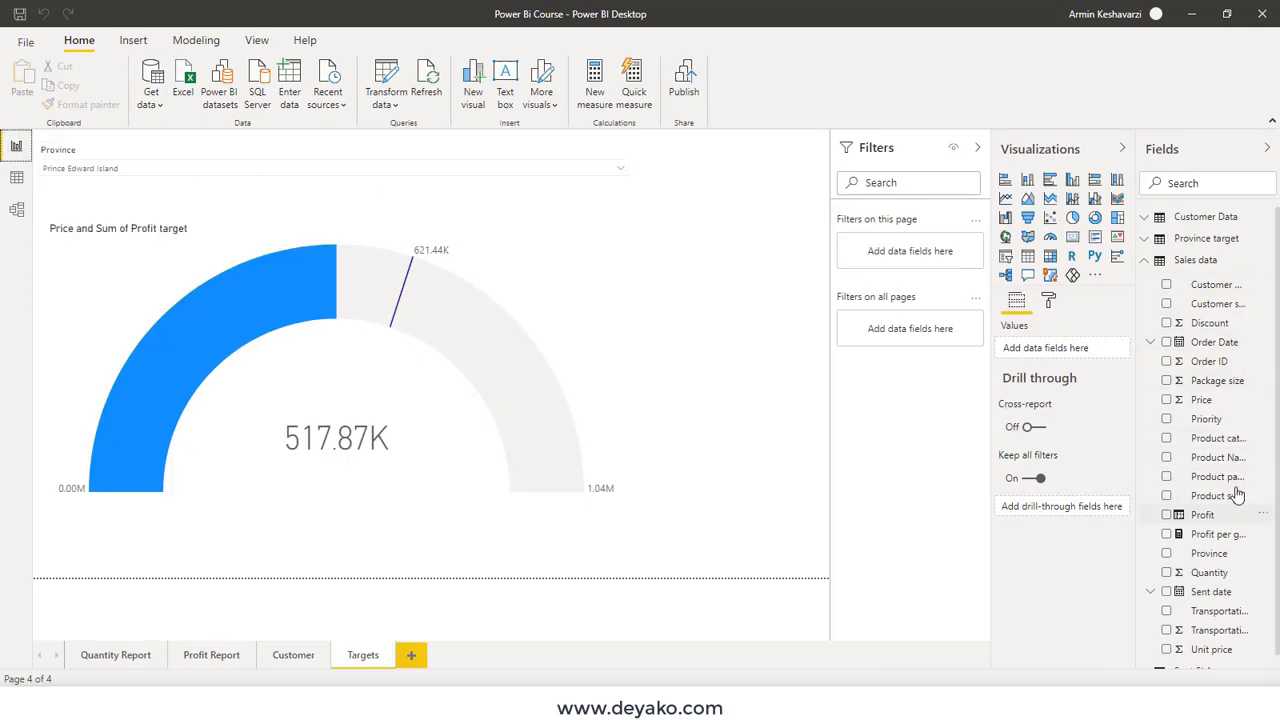
left_click(1155, 261)
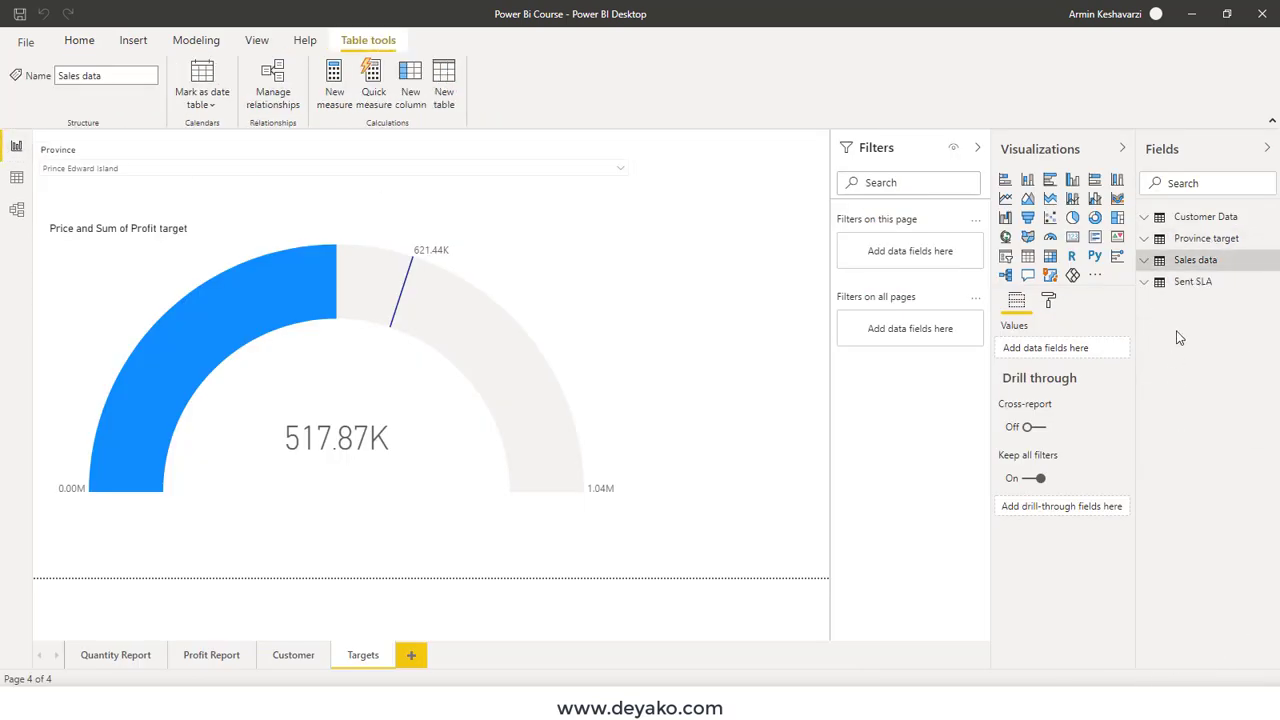
left_click(1145, 283)
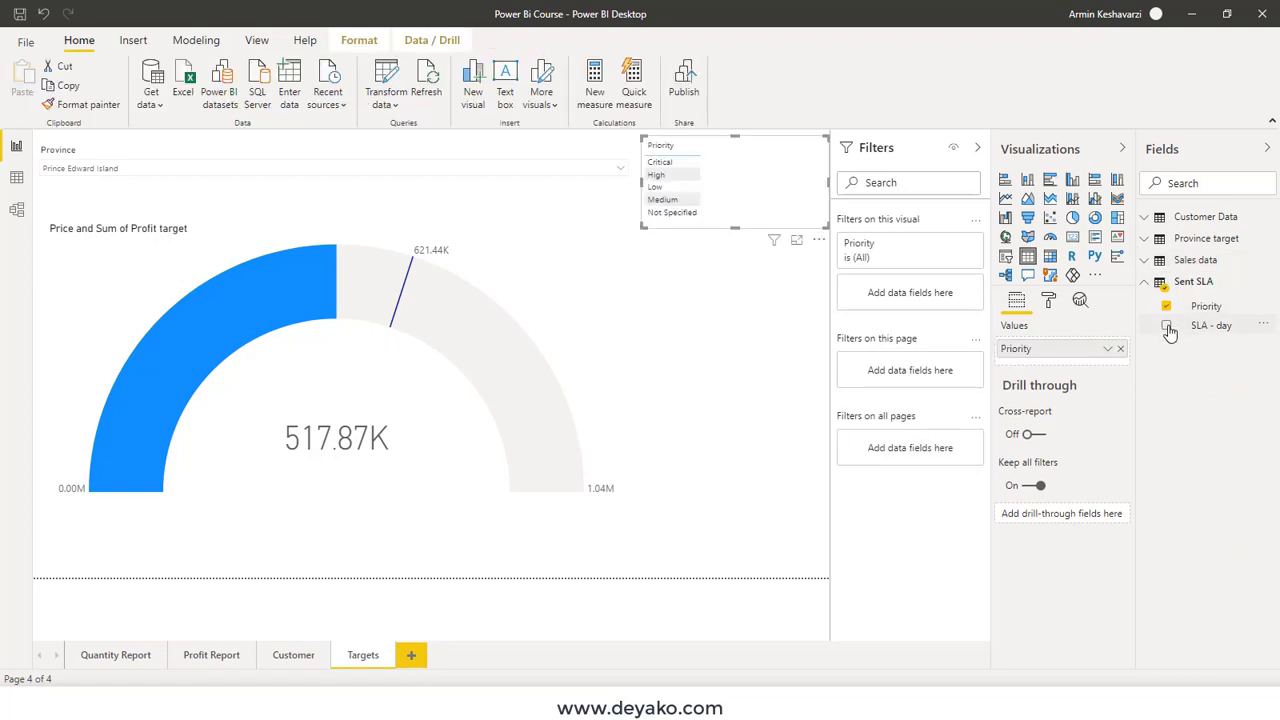
left_click(1166, 326)
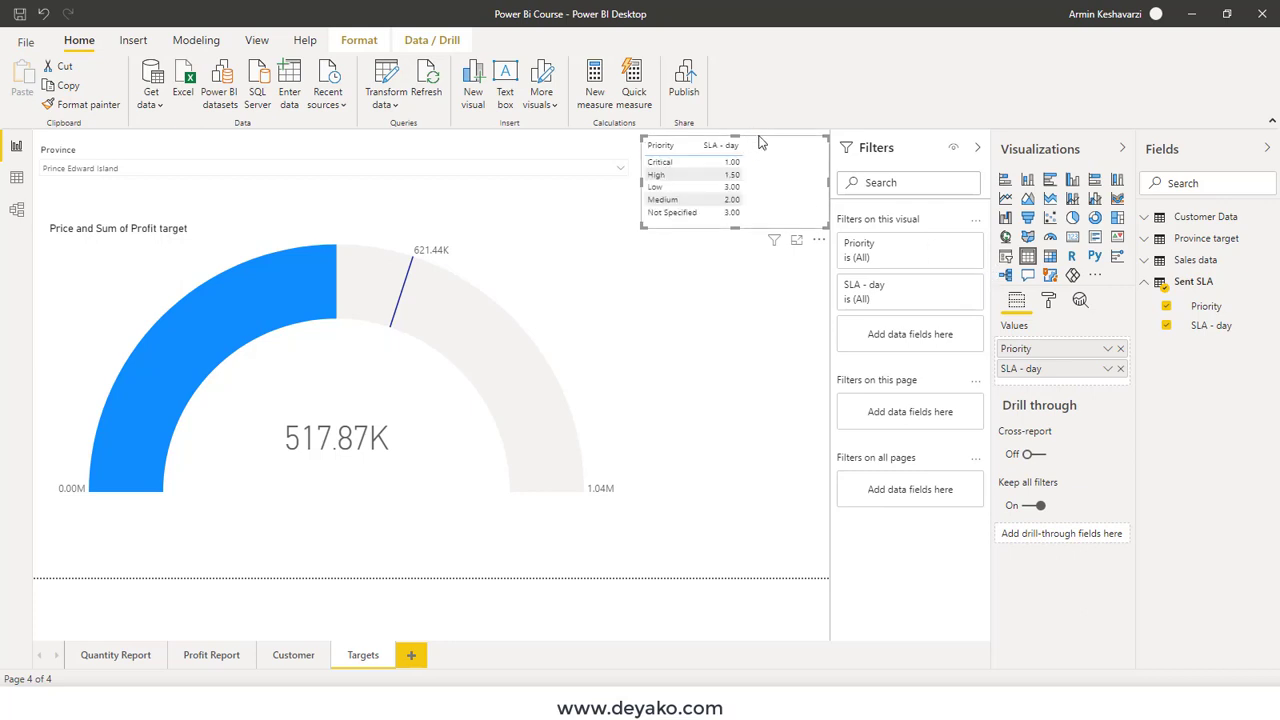
left_click_drag(773, 163, 778, 356)
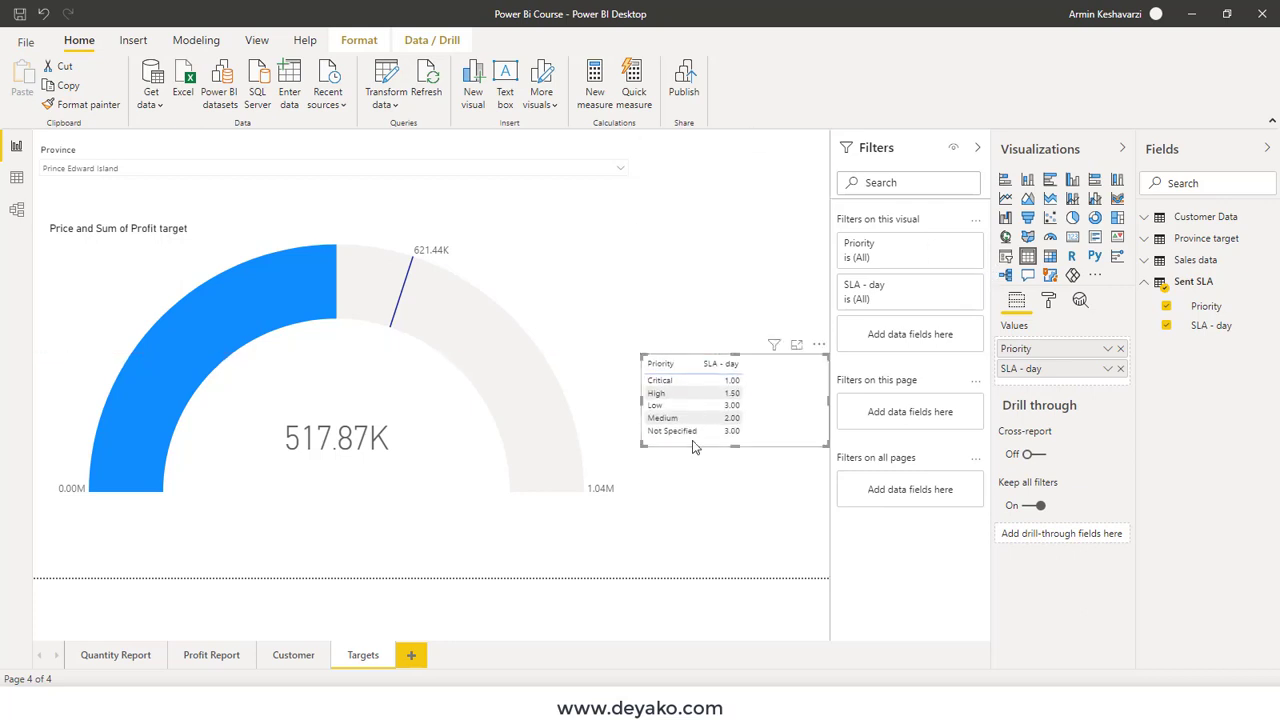
left_click(818, 344)
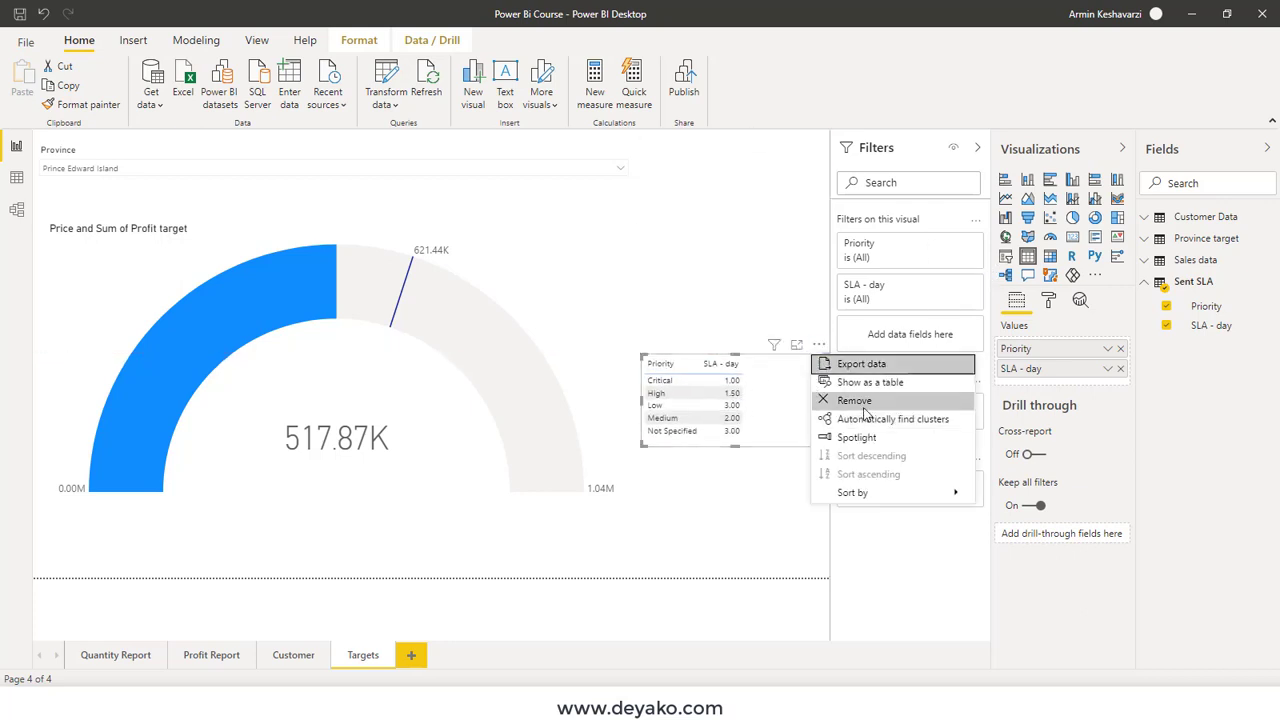
left_click(854, 400)
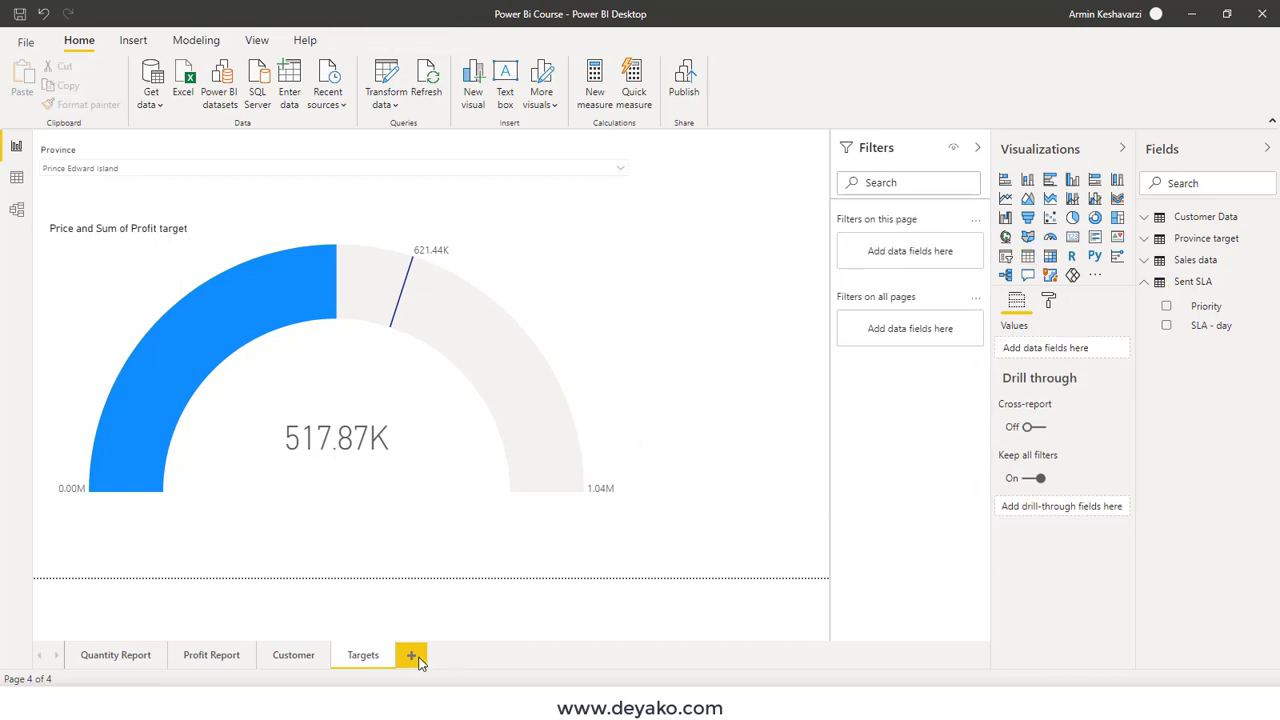
Step: Add a new report page named SLA
left_click(411, 656)
double_click(428, 656)
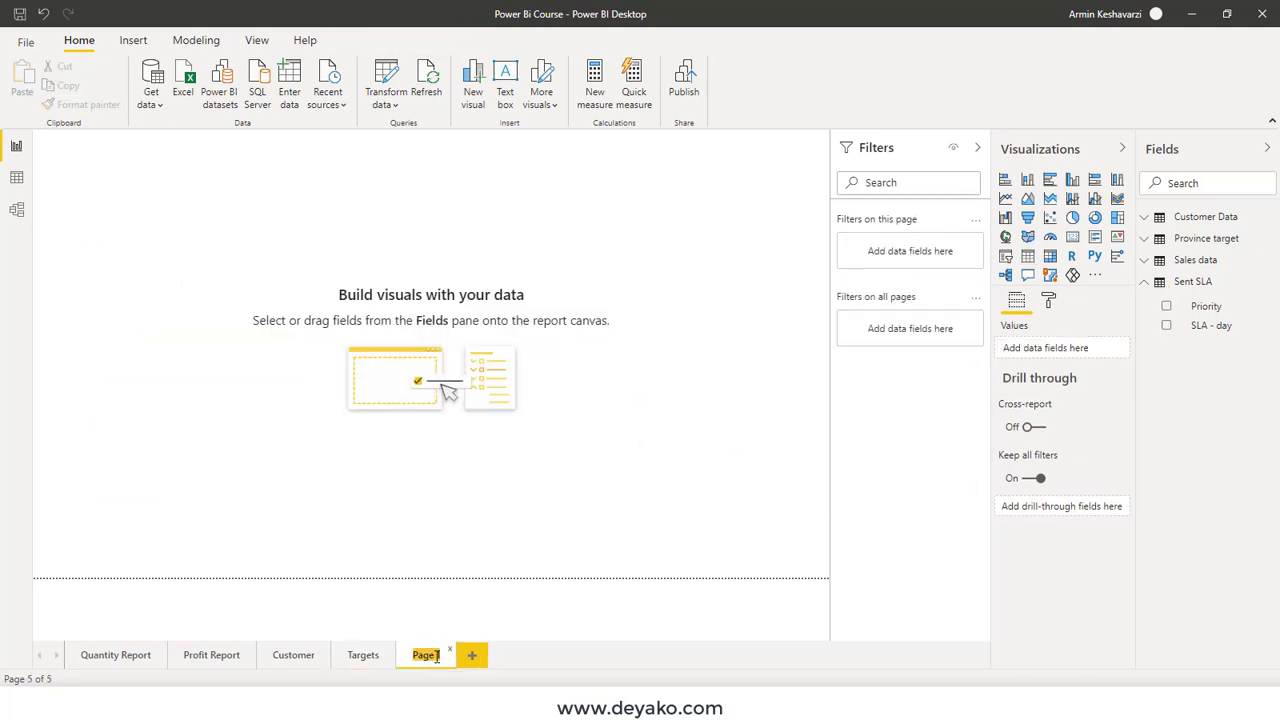
type("SLA")
left_click(715, 376)
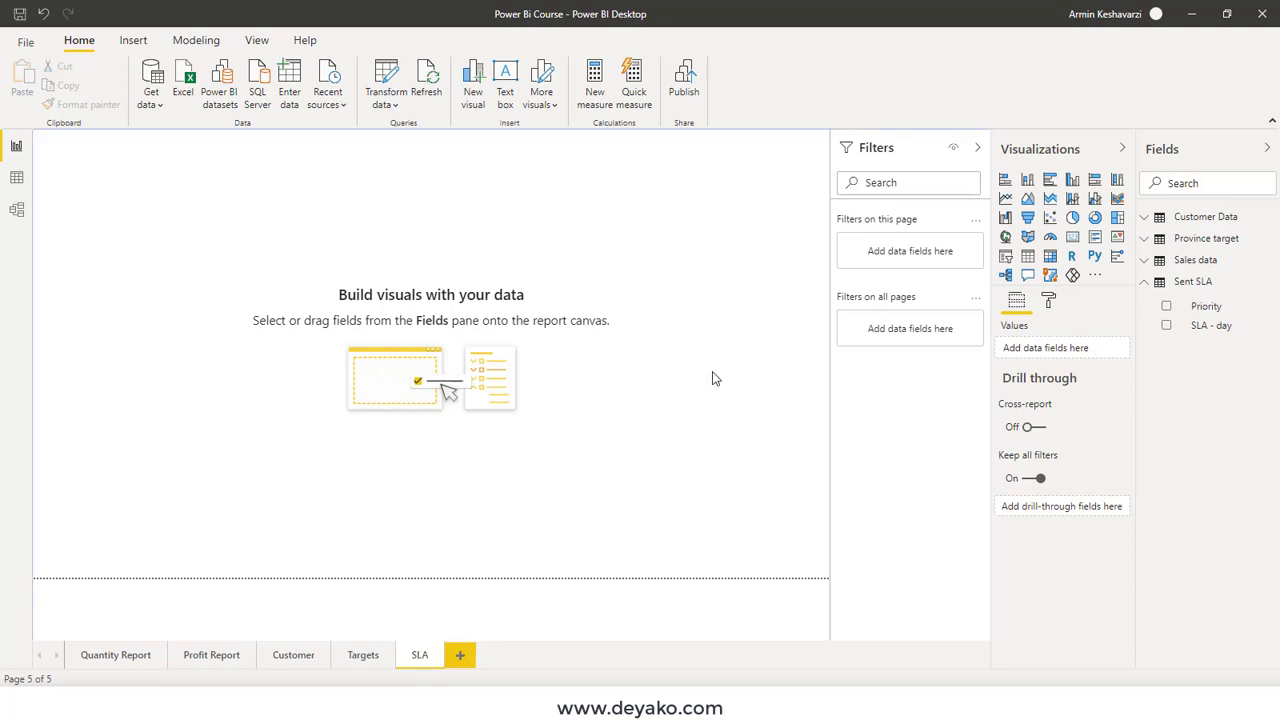
Step: Place a table of Priority and SLA - day on the page and move it down-right
left_click(1166, 306)
left_click(1165, 327)
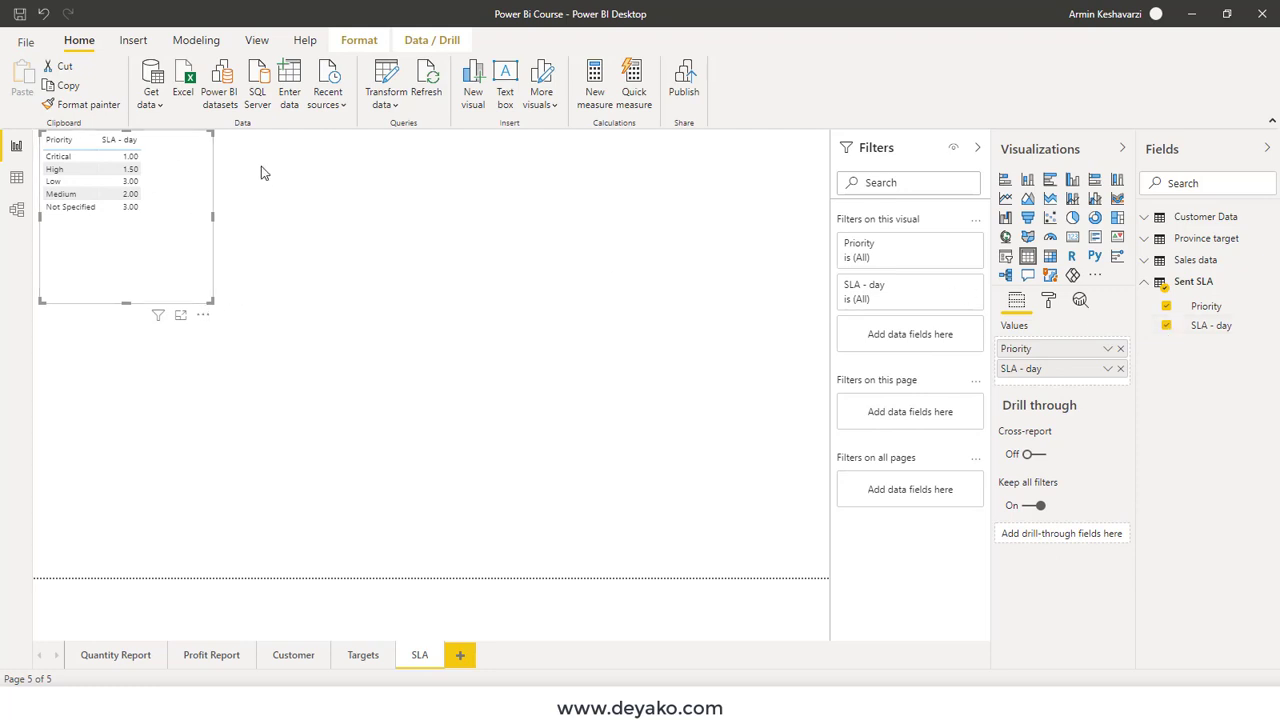
left_click_drag(175, 138, 282, 219)
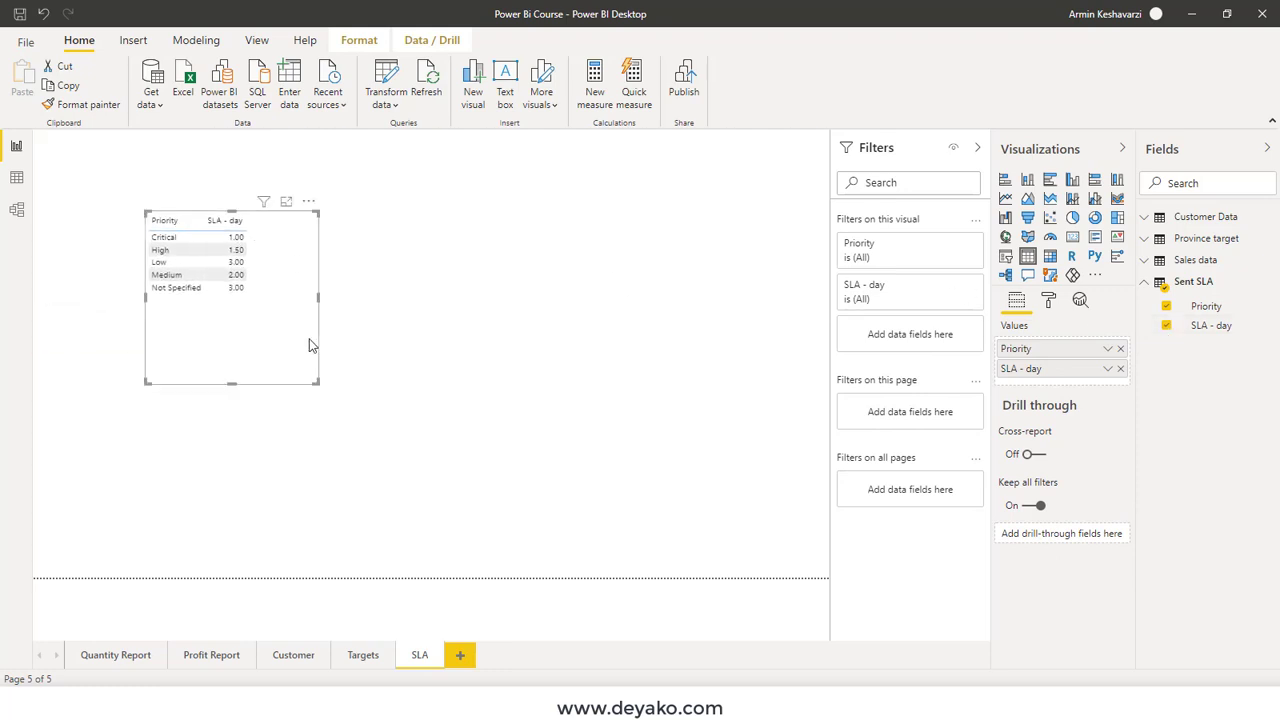
left_click(246, 241)
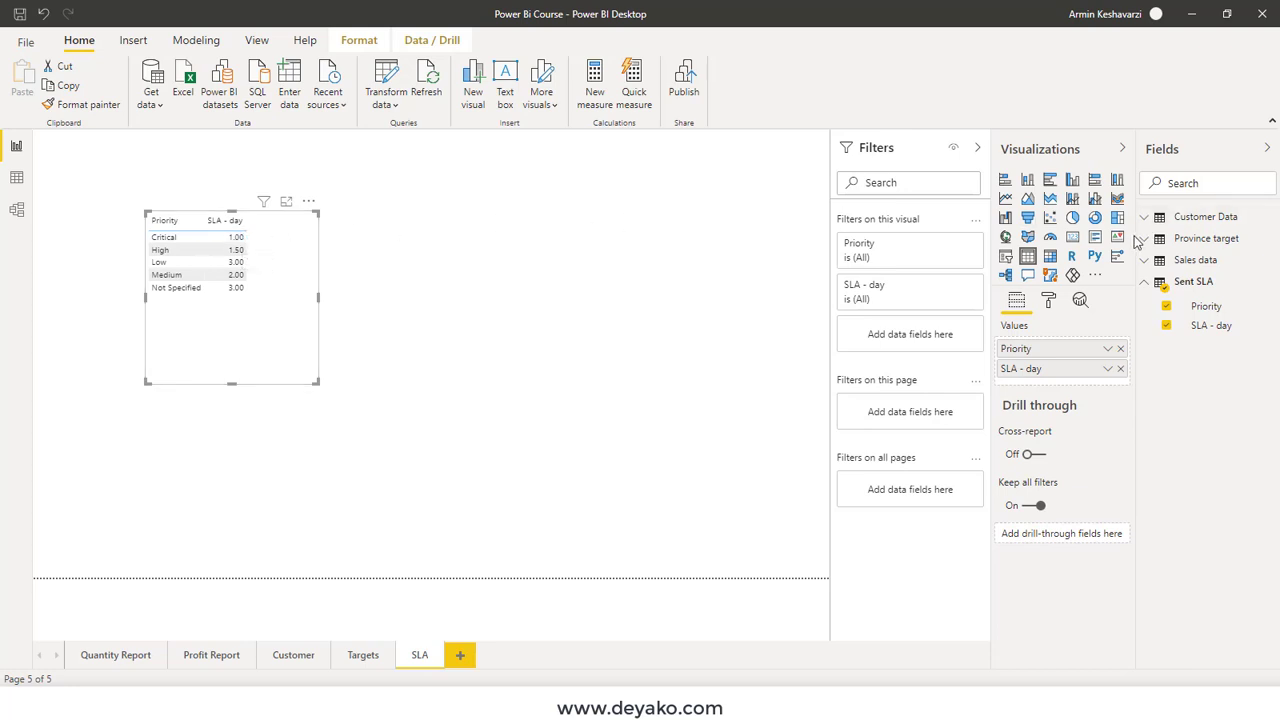
Step: Browse the Sales data fields, then switch to Data view to see Sent SLA's five rows
left_click(1158, 262)
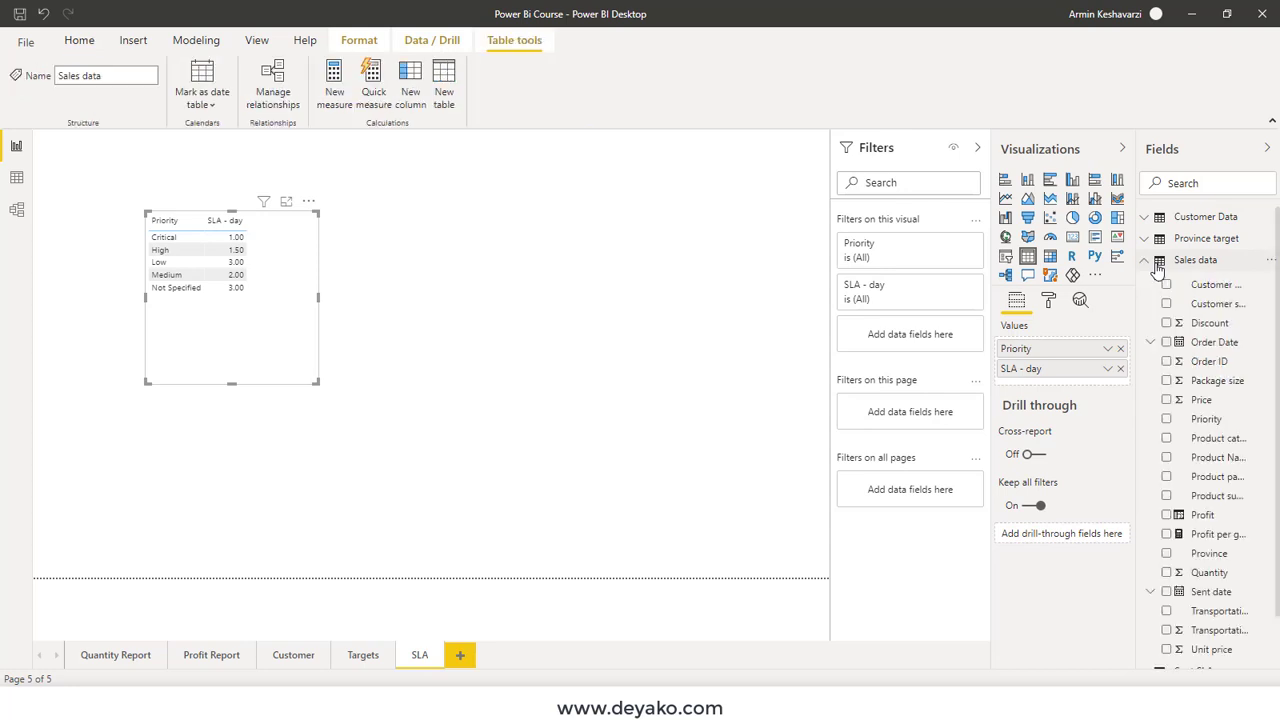
scroll(1246, 510, "down", 1)
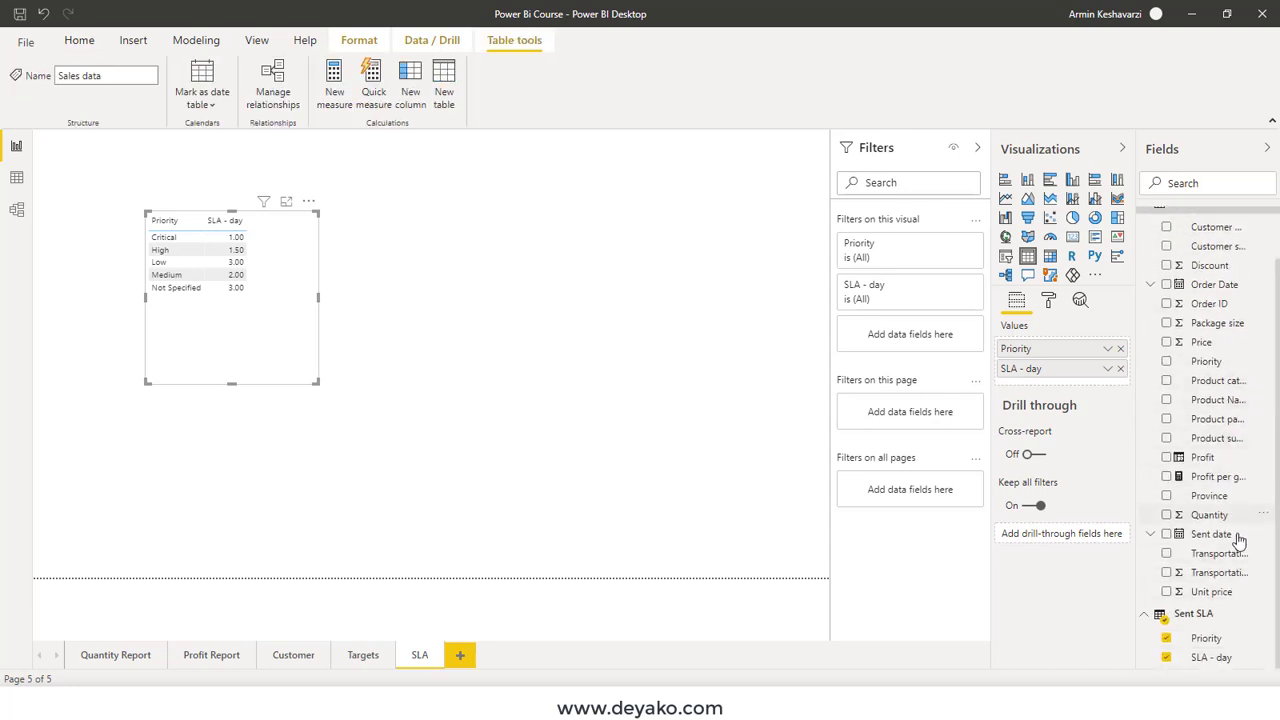
scroll(1237, 565, "up", 1)
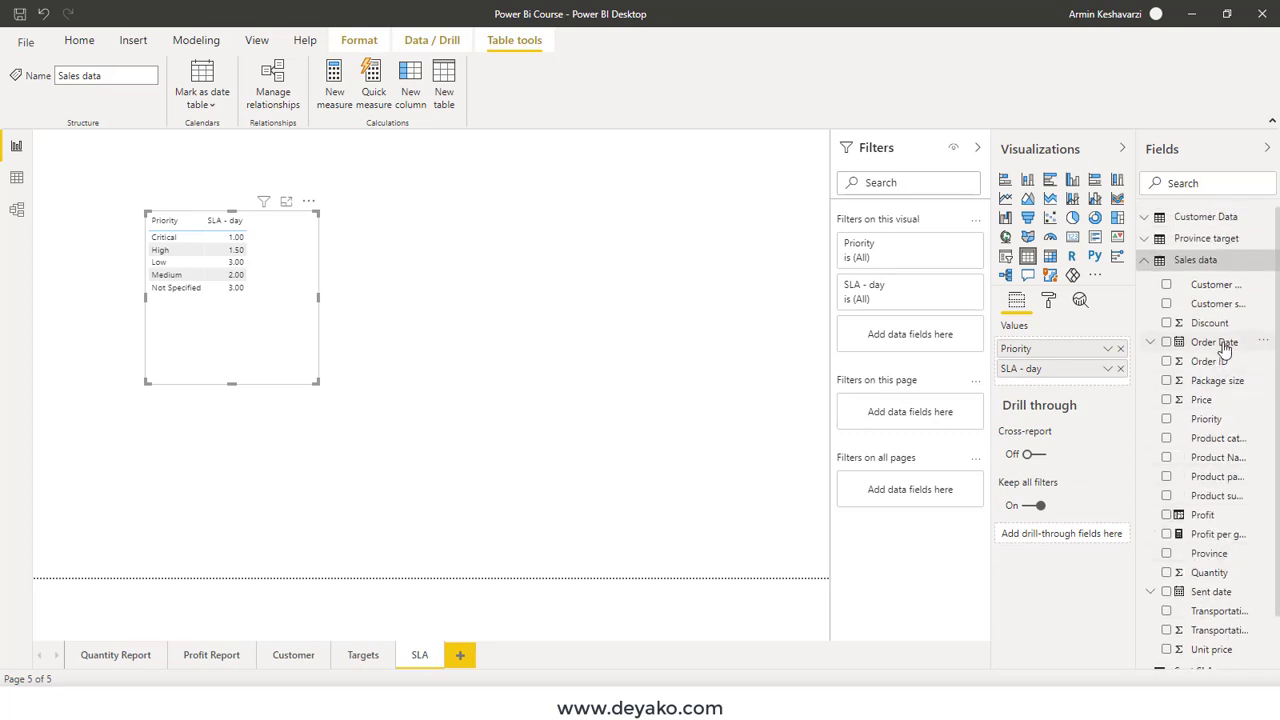
scroll(1258, 495, "down", 1)
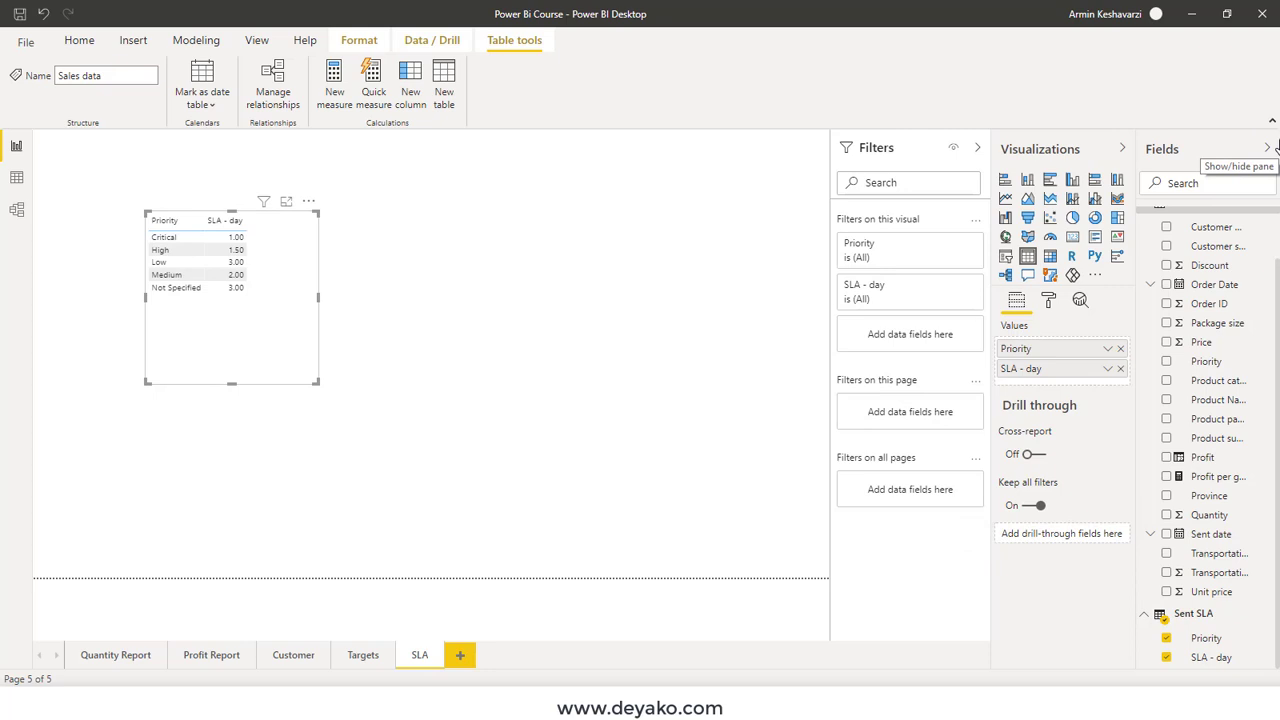
scroll(1160, 260, "up", 1)
scroll(1185, 290, "up", 1)
scroll(1192, 293, "down", 1)
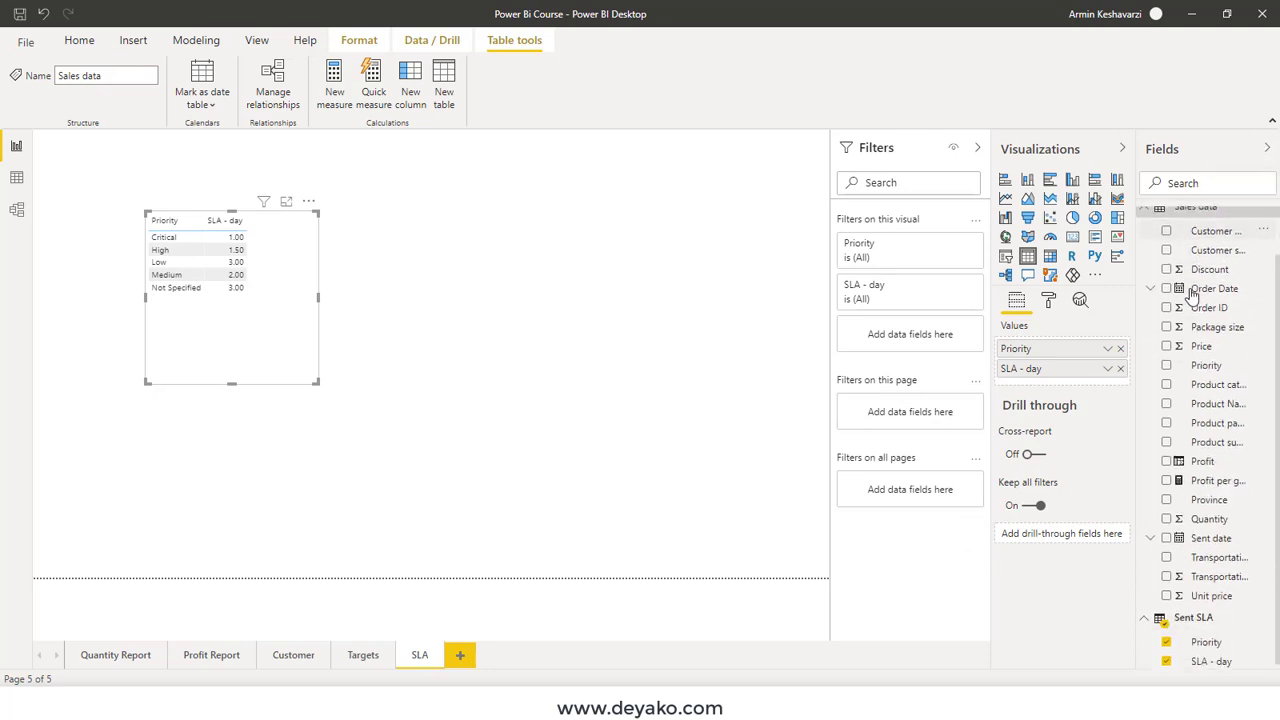
scroll(1150, 262, "up", 1)
left_click(1146, 260)
left_click(1146, 260)
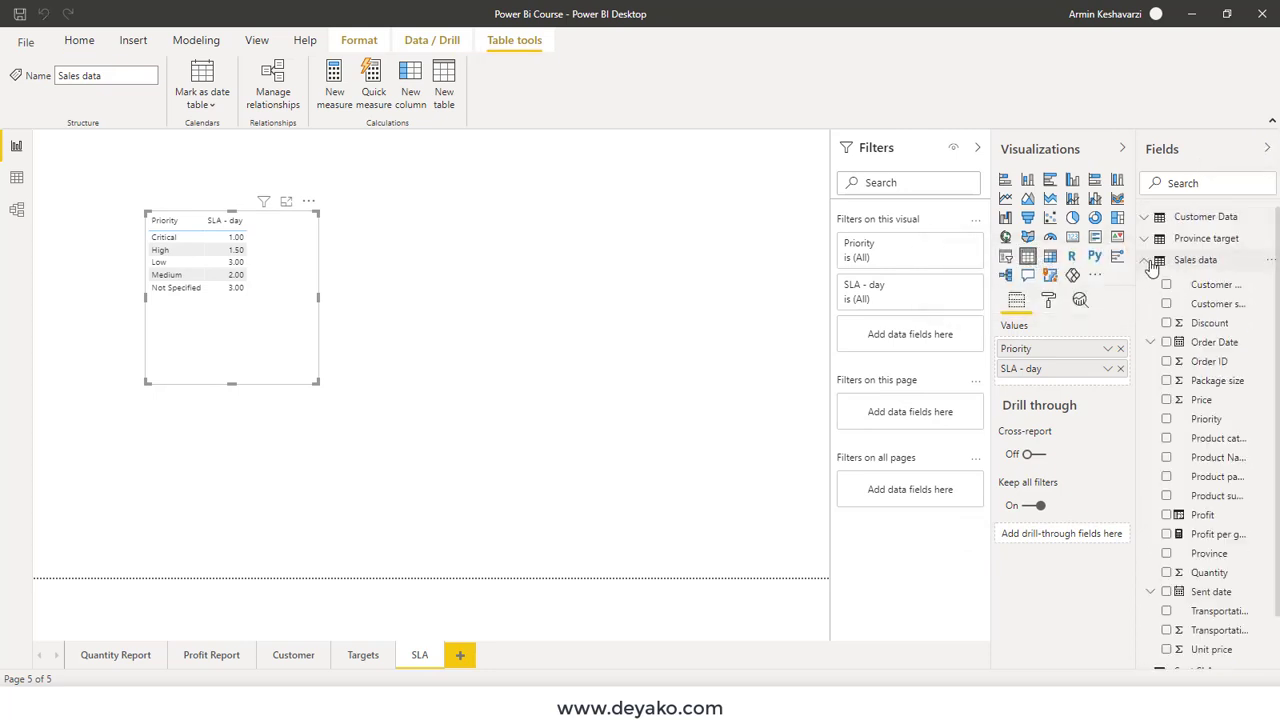
left_click(16, 177)
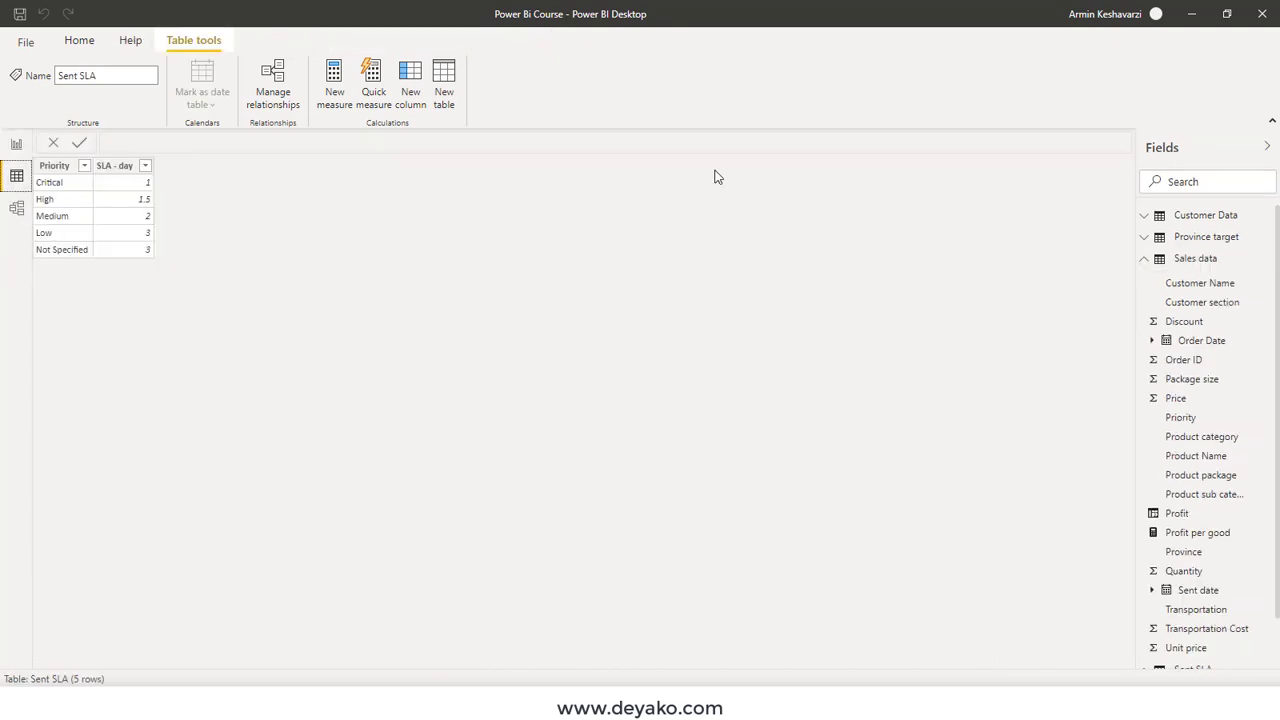
Step: Create the Sales data column Sent day diff = 'Sales data'[Order Date] - 'Sales data'[Sent date].[Date]
left_click(1200, 260)
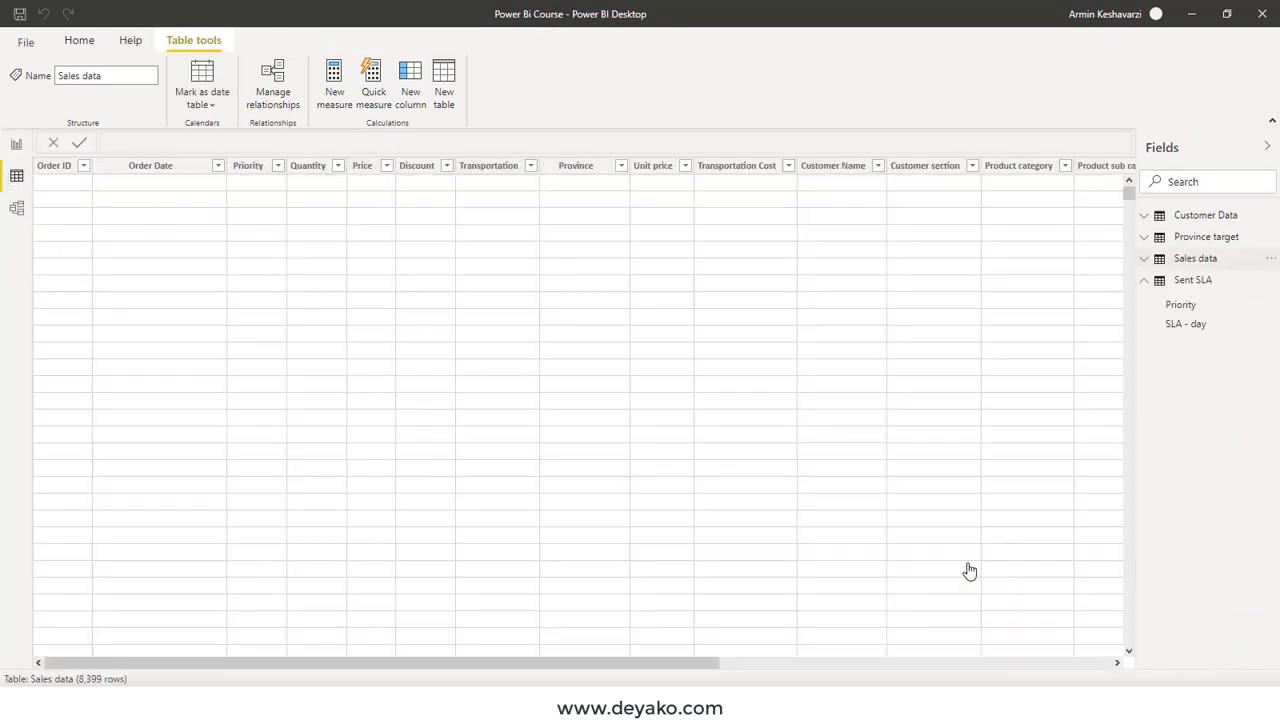
scroll(1108, 650, "right", 2)
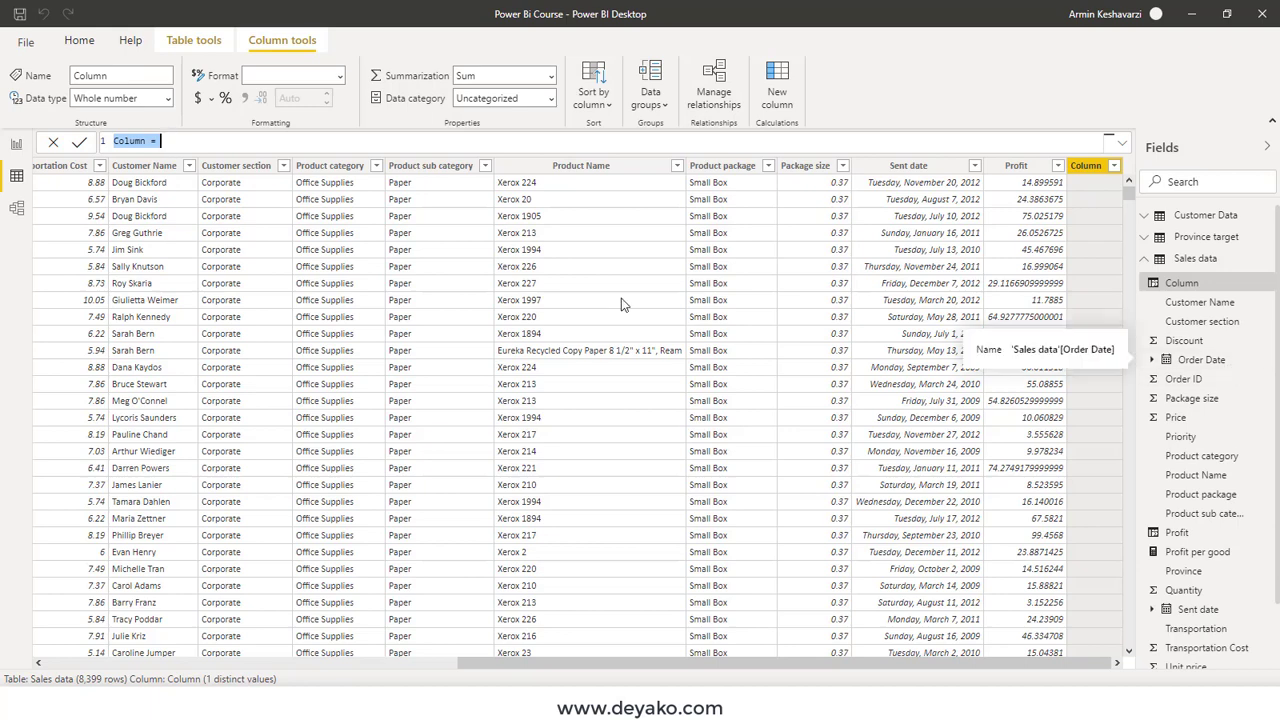
double_click(130, 140)
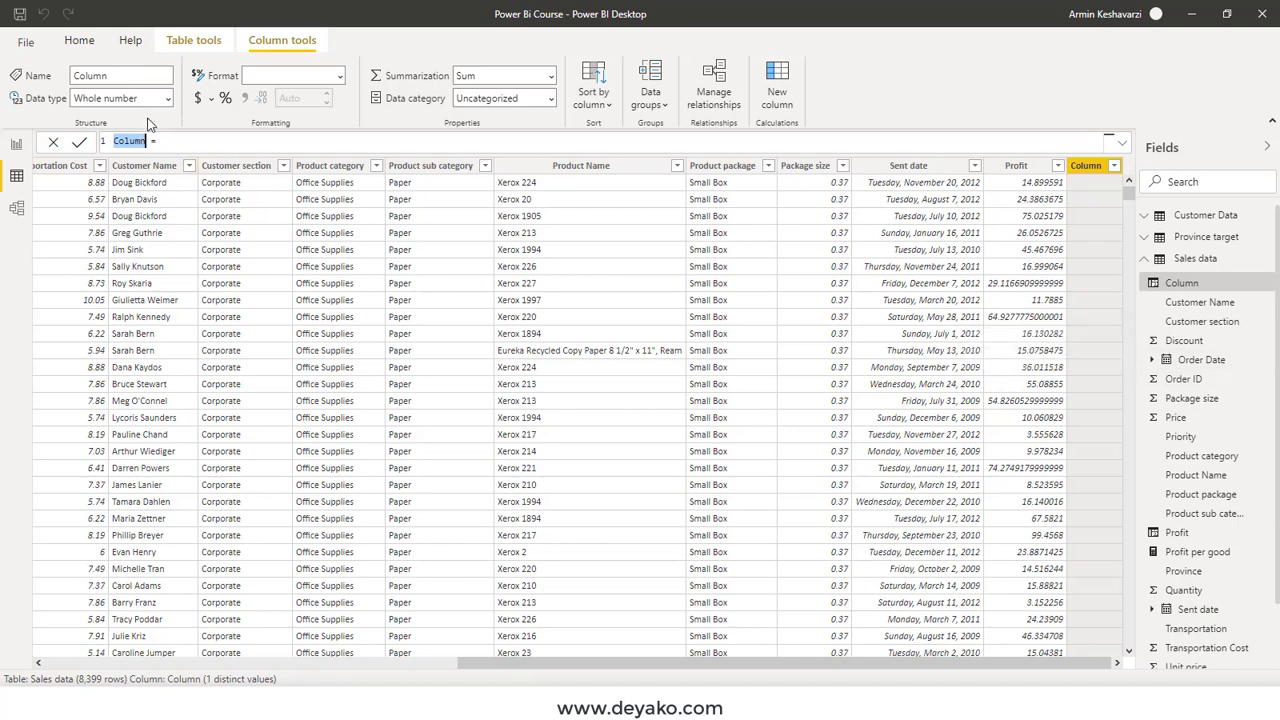
type("Sa")
type("sal")
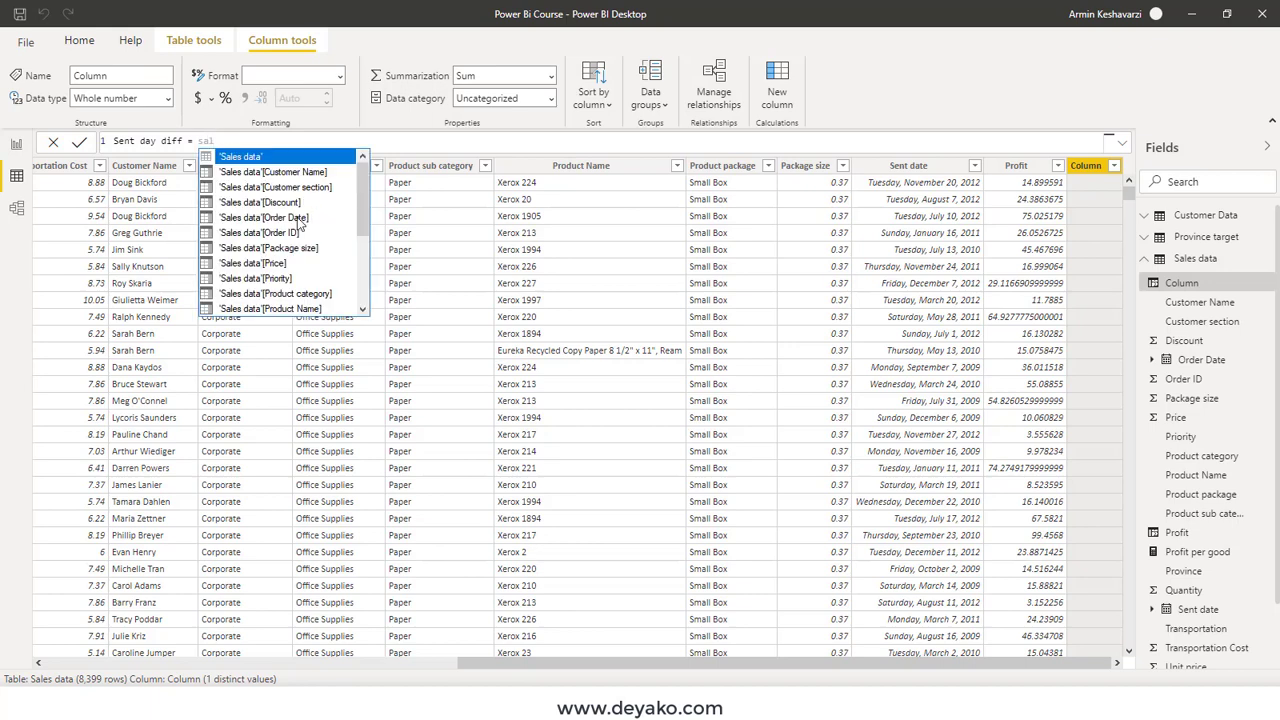
left_click(300, 218)
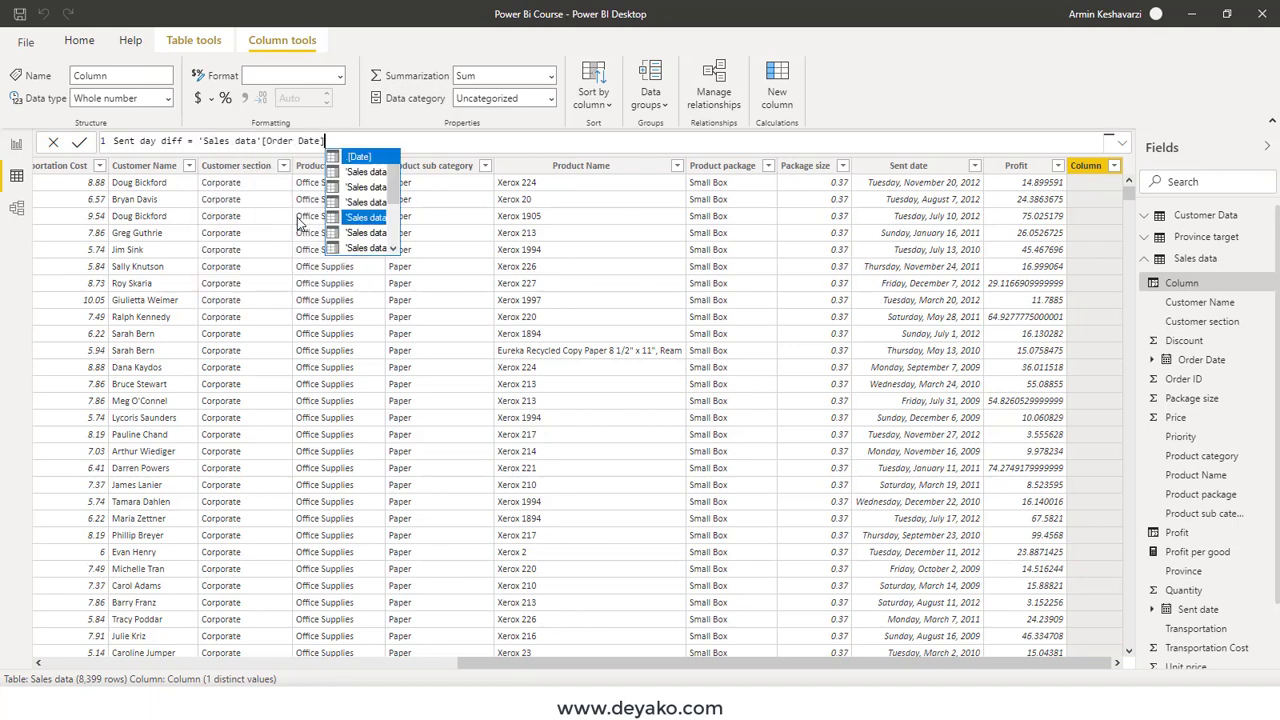
type("-")
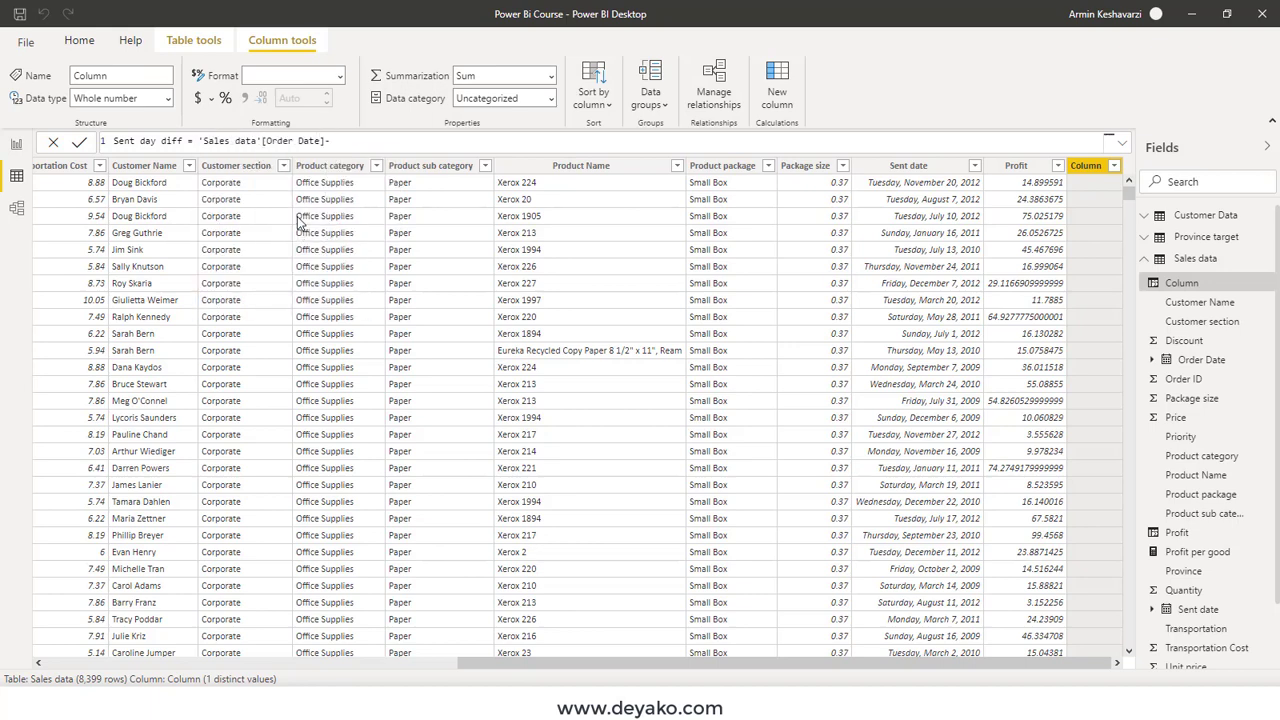
type("sal")
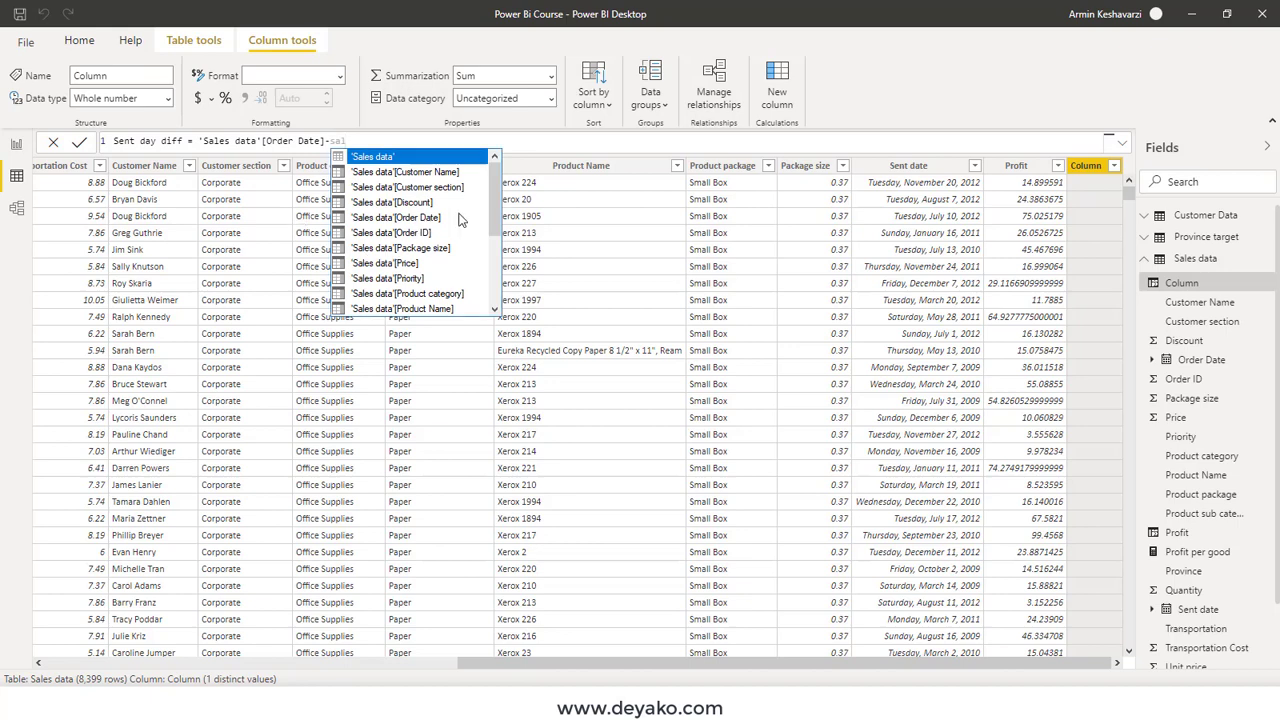
left_click_drag(497, 202, 497, 272)
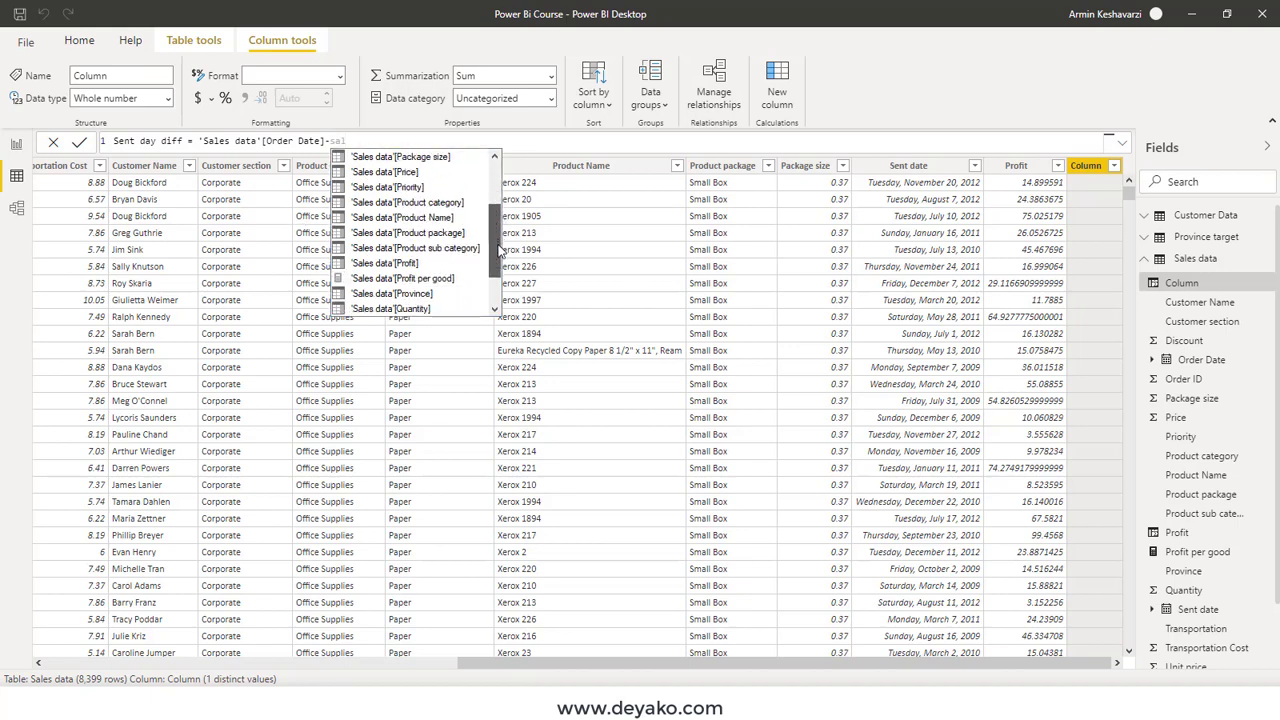
double_click(428, 265)
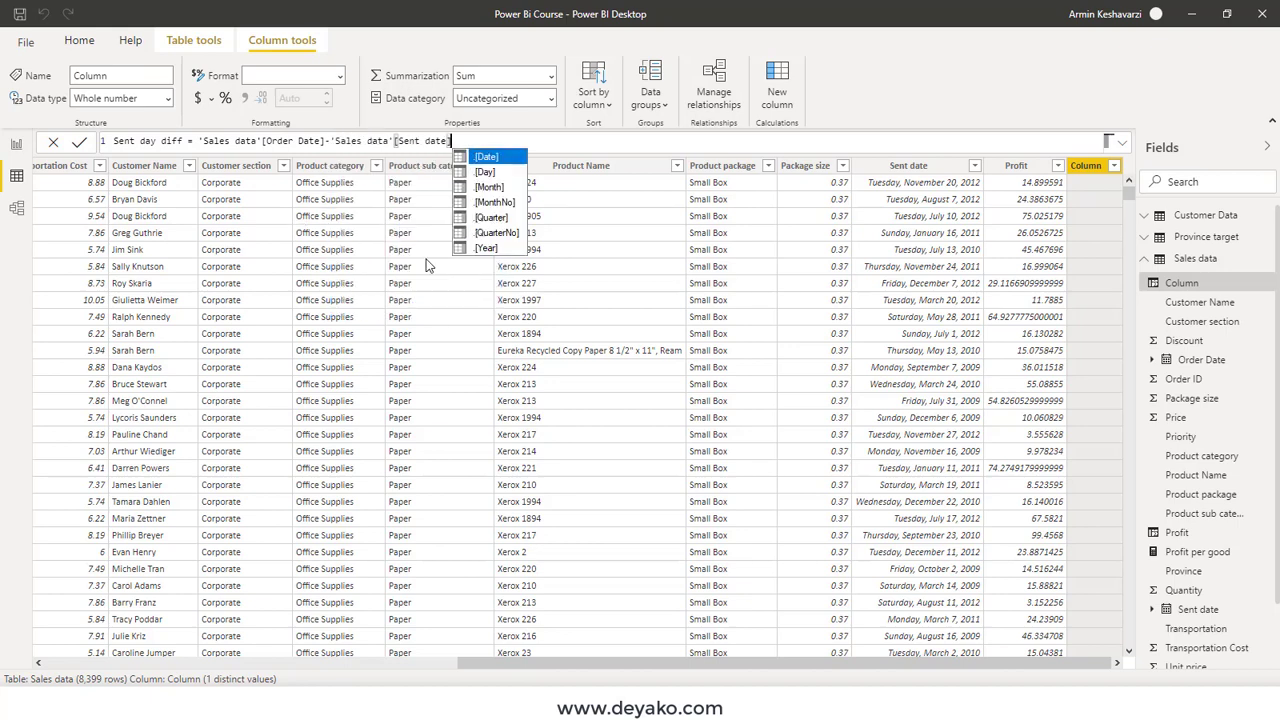
key("Tab")
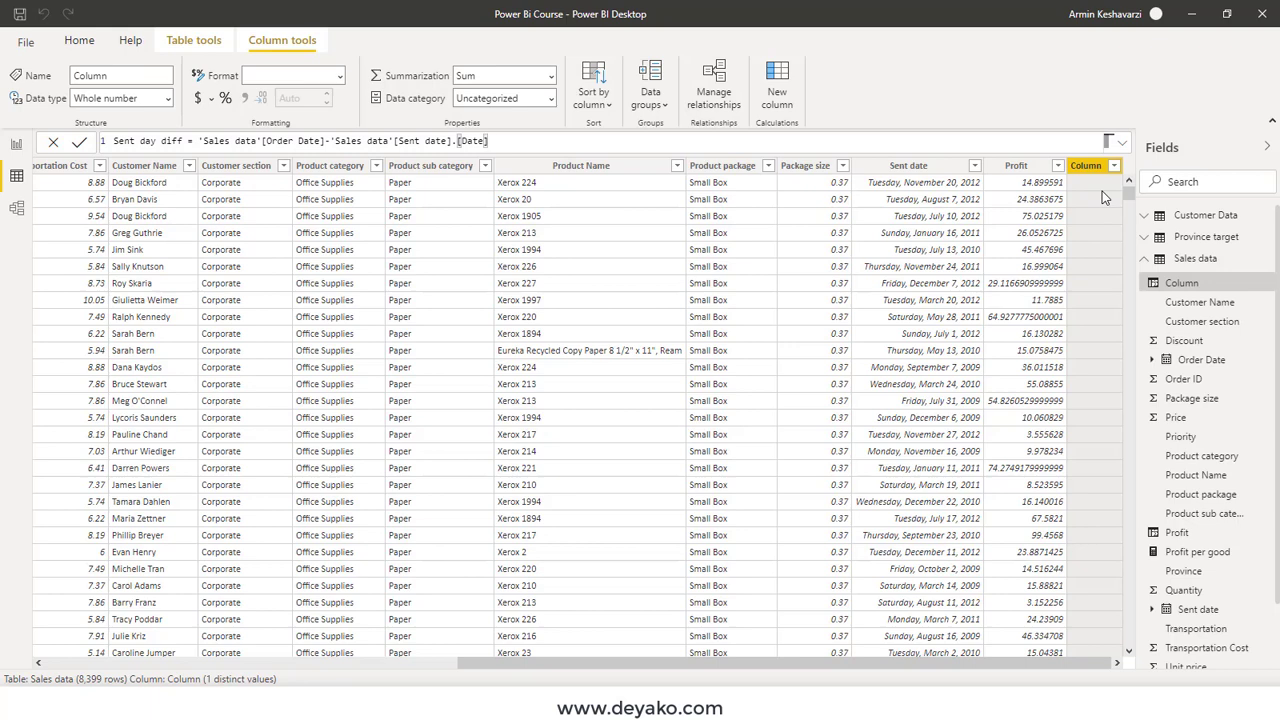
key("Return")
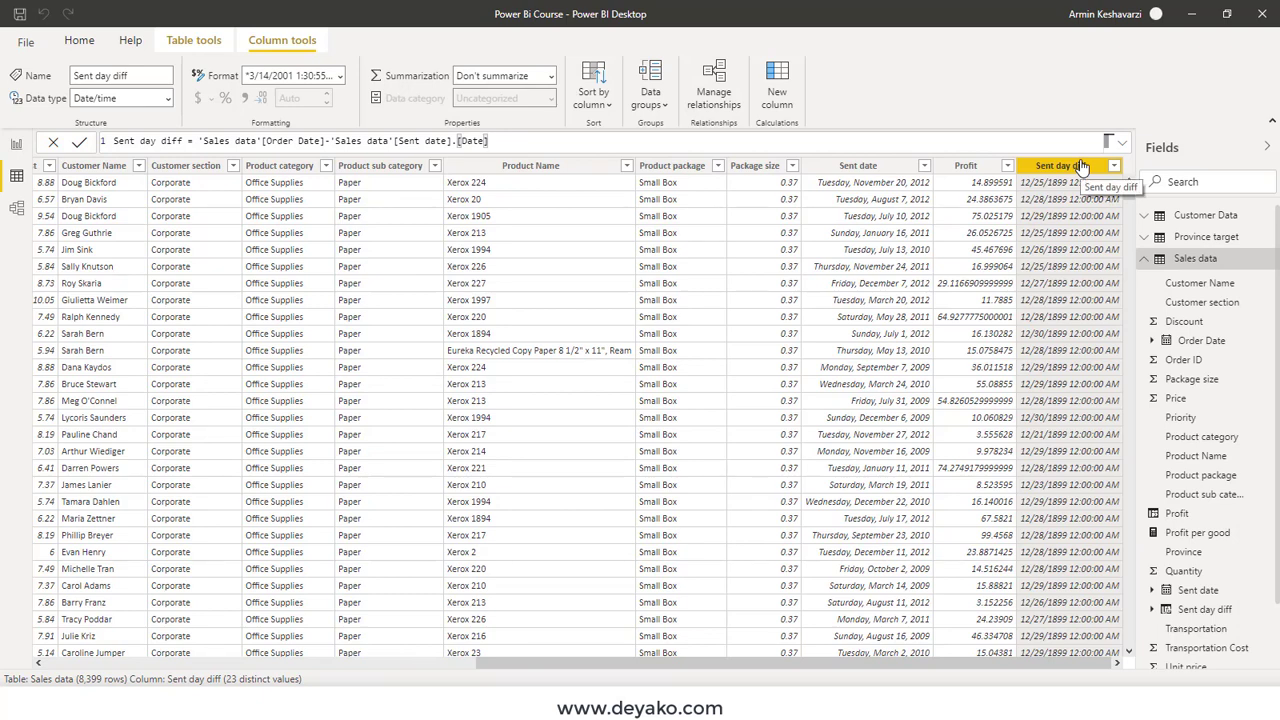
Step: Change Sent day diff's data type to Decimal number so it shows day counts like -5 and -2
left_click(168, 98)
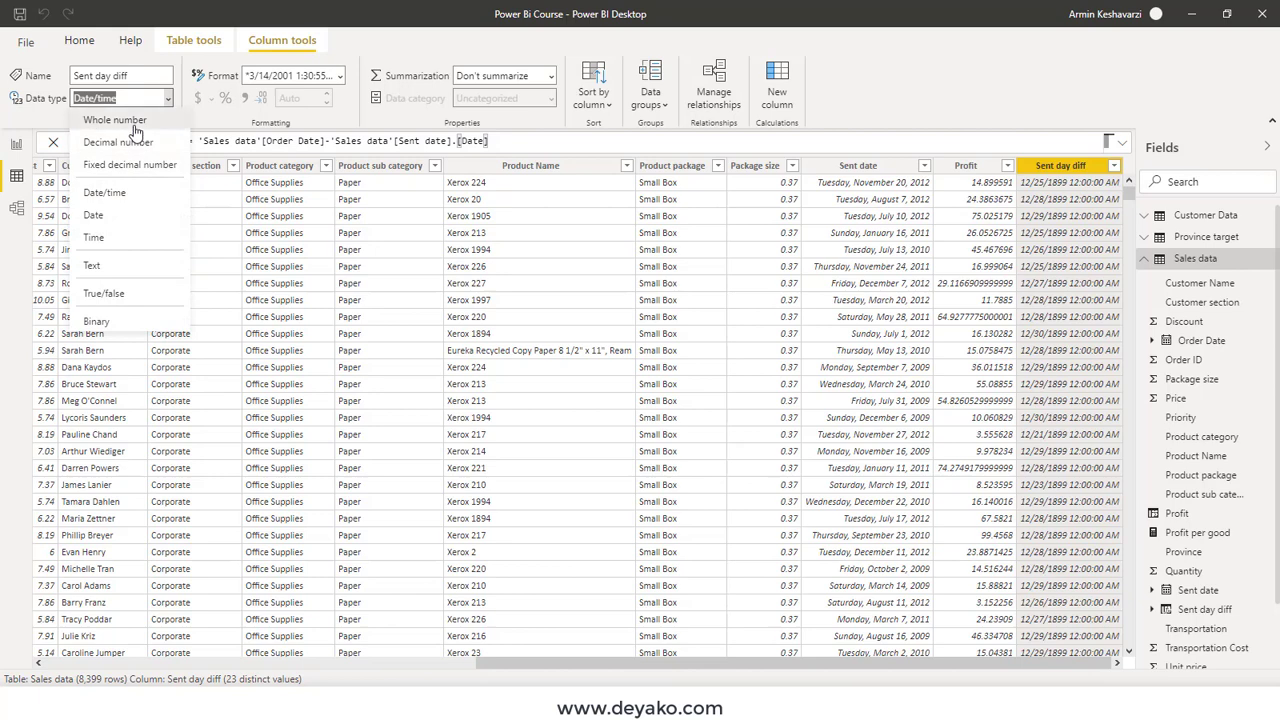
left_click(140, 120)
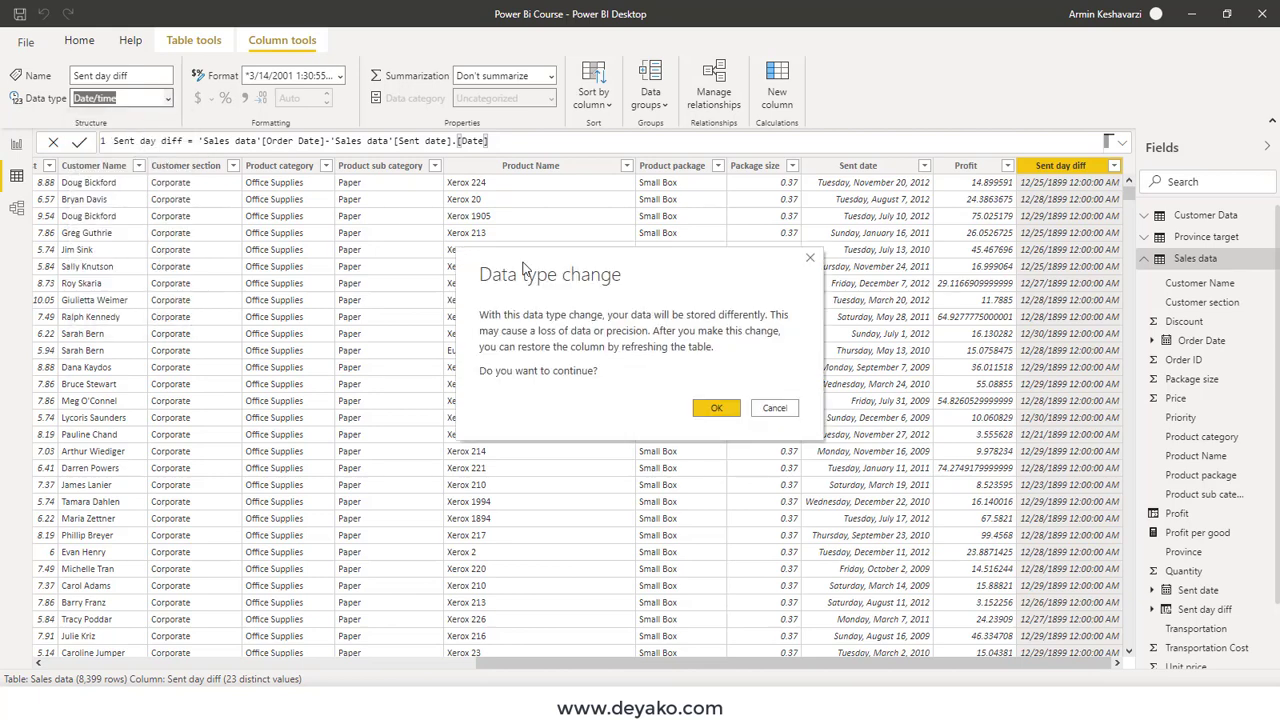
left_click(712, 406)
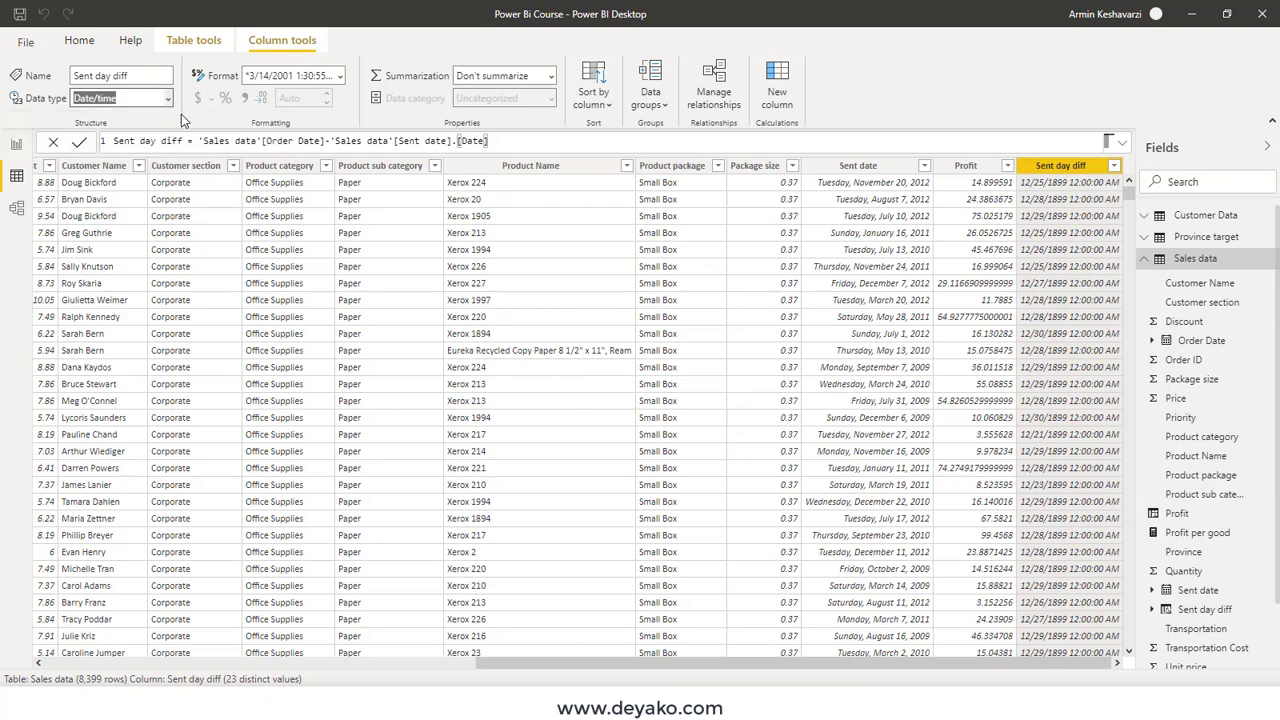
left_click(169, 97)
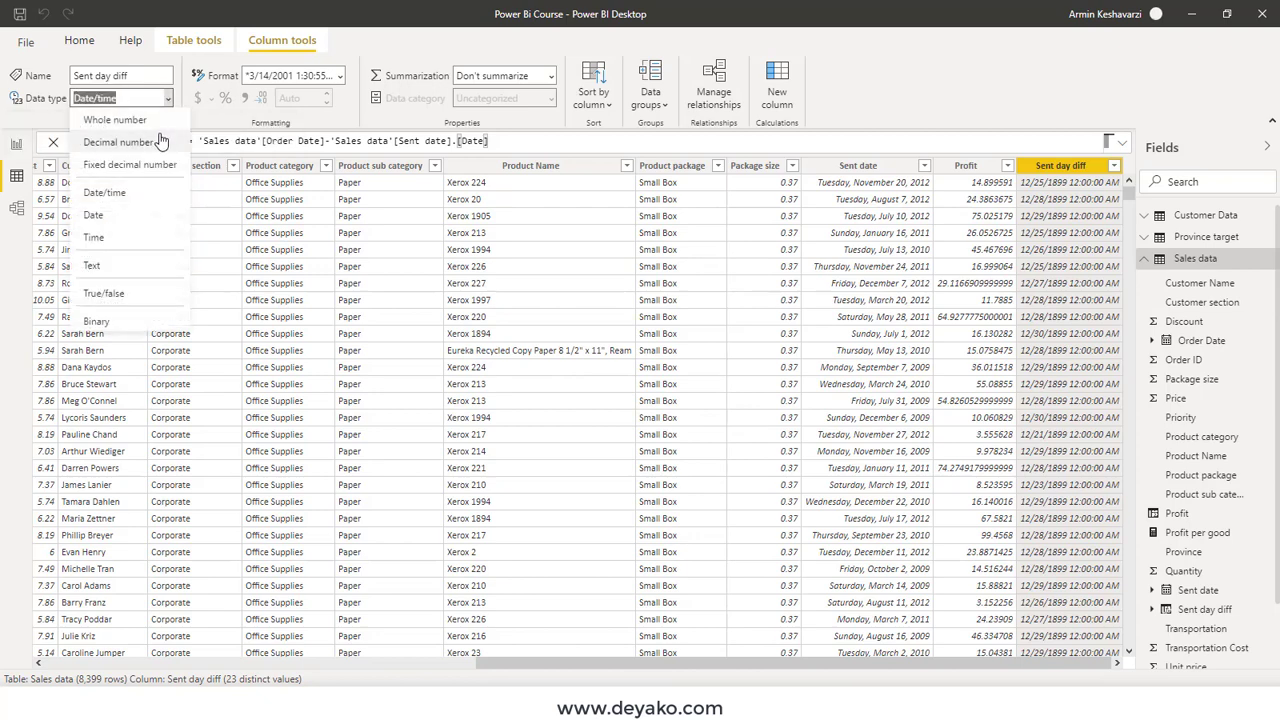
left_click(160, 141)
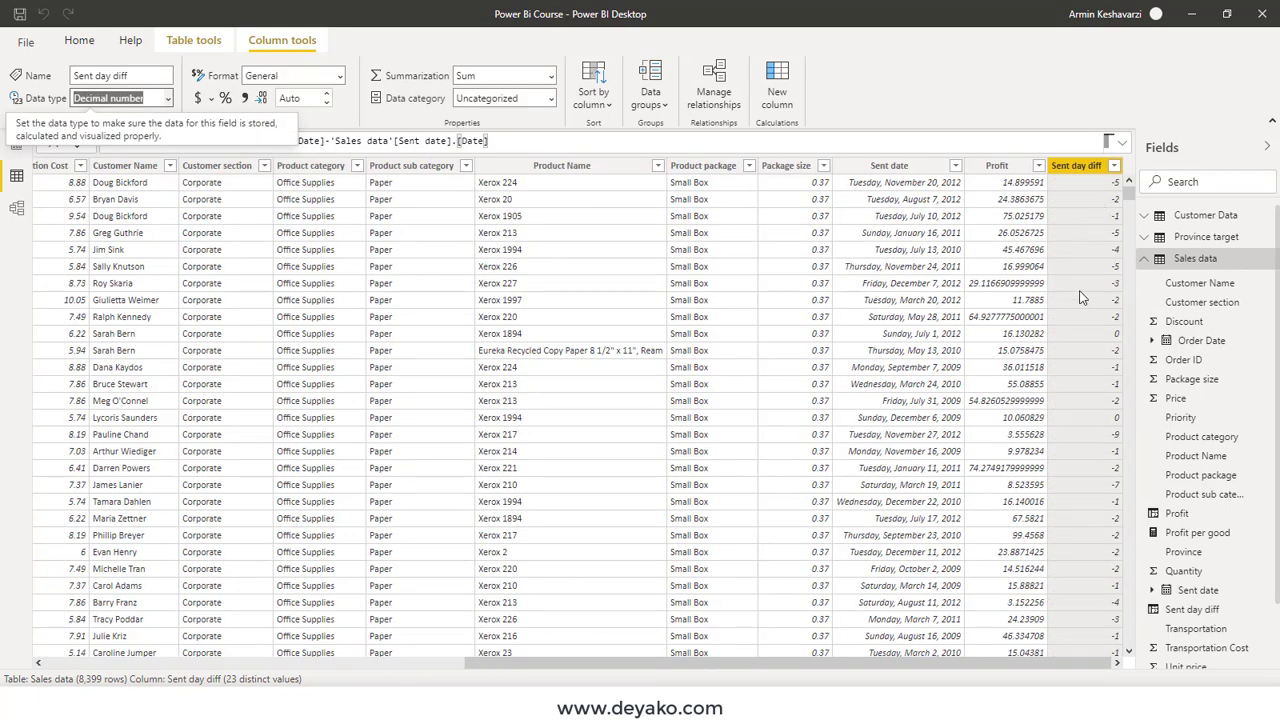
scroll(1086, 352, "down", 3)
scroll(1086, 352, "down", 3)
scroll(1086, 352, "up", 6)
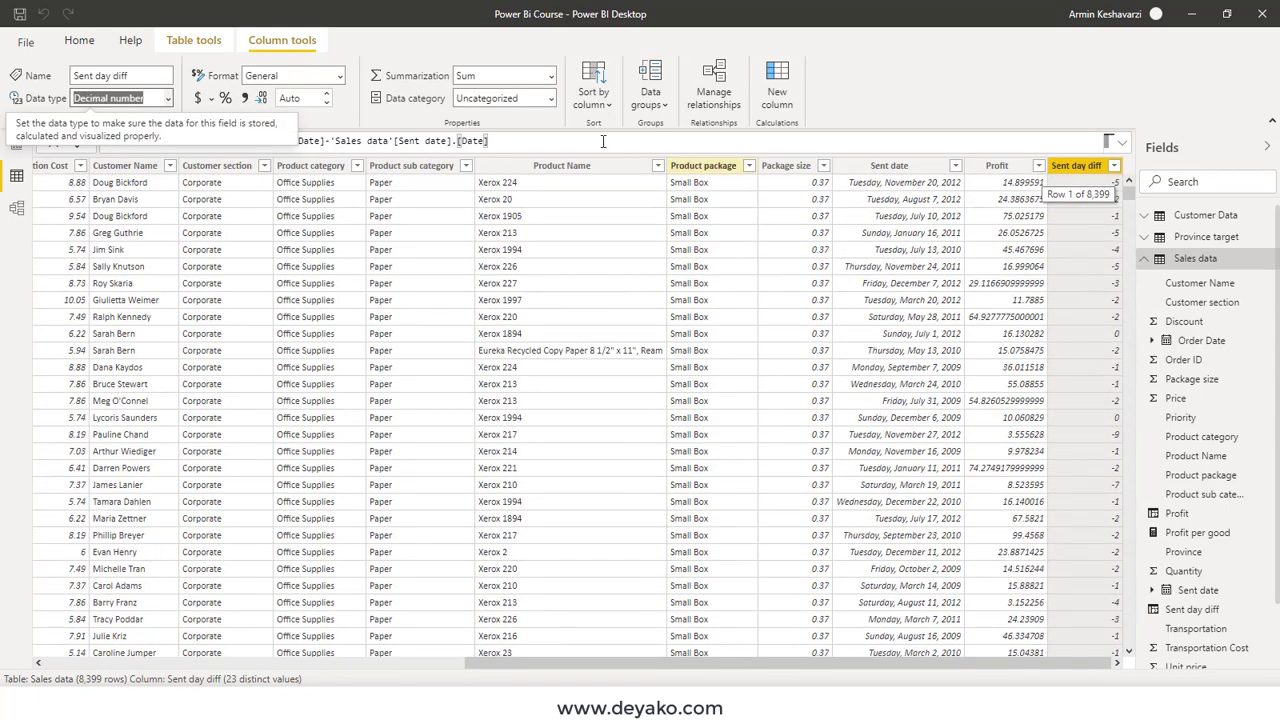
left_click(492, 140)
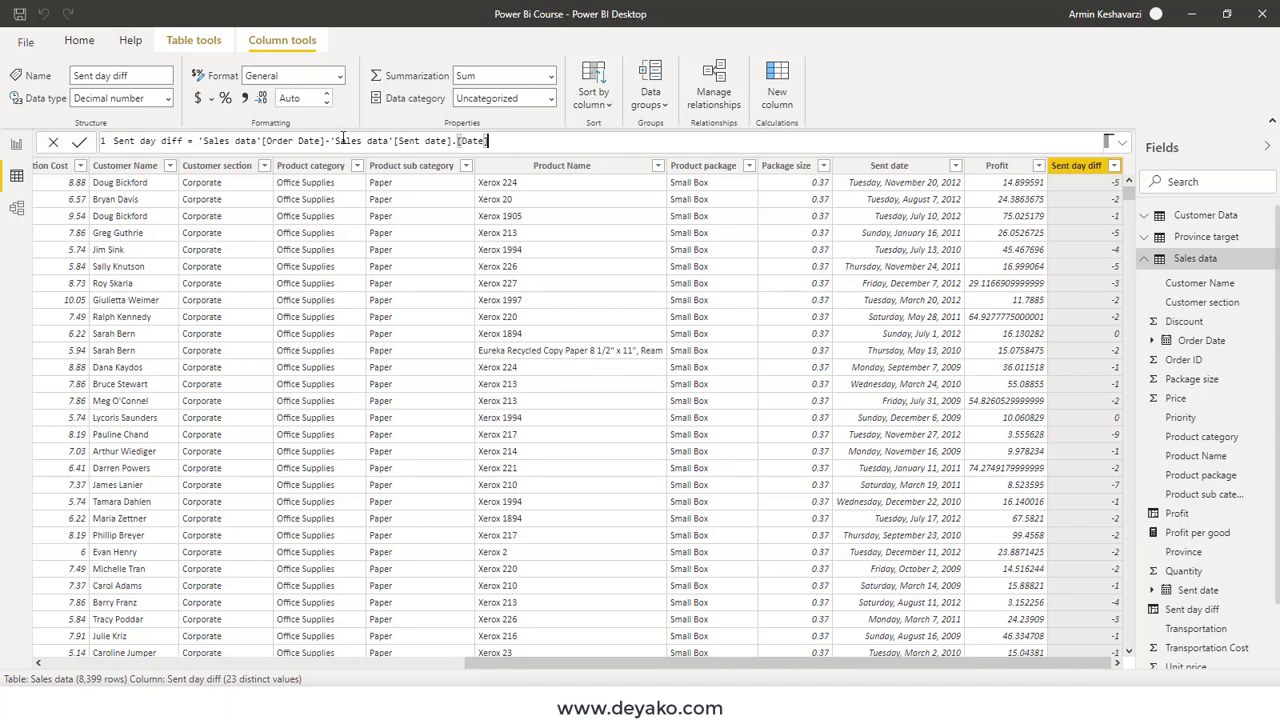
Step: Rewrite the Sent day diff formula as 'Sales data'[Sent date] - 'Sales data'[Order Date]
left_click_drag(487, 141, 330, 141)
key("BackSpace")
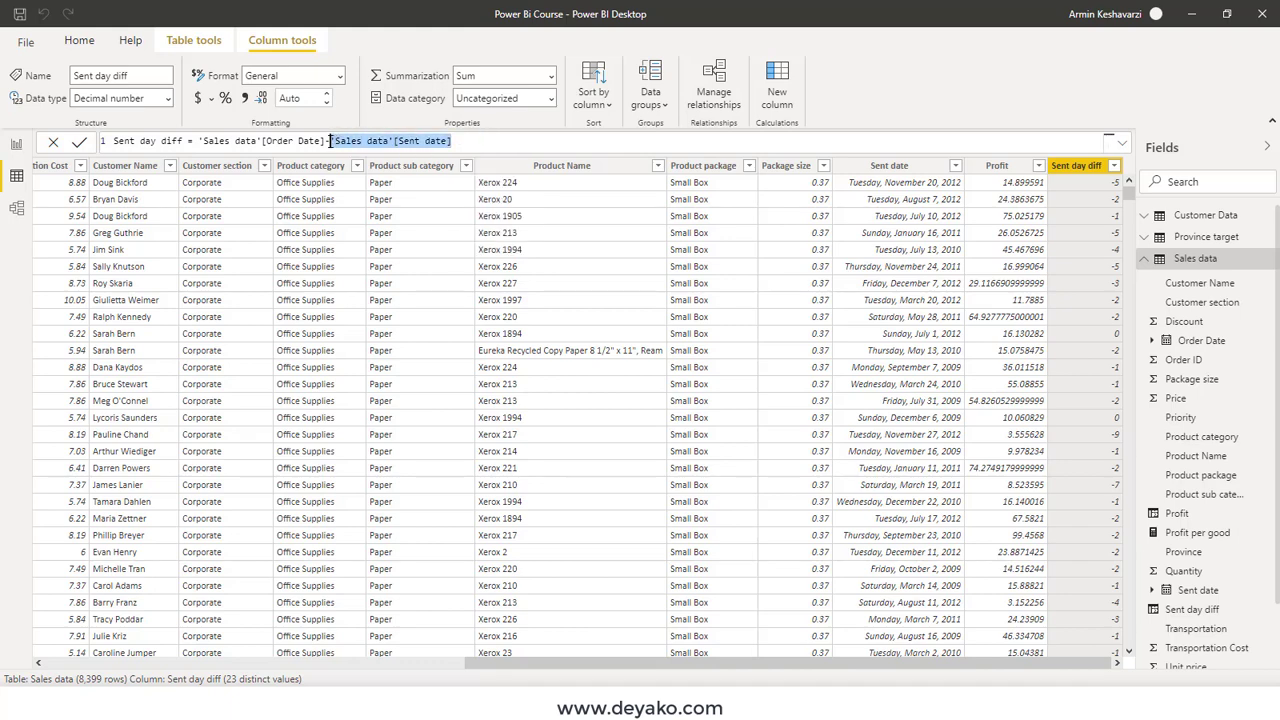
key("BackSpace")
key("BackSpace")
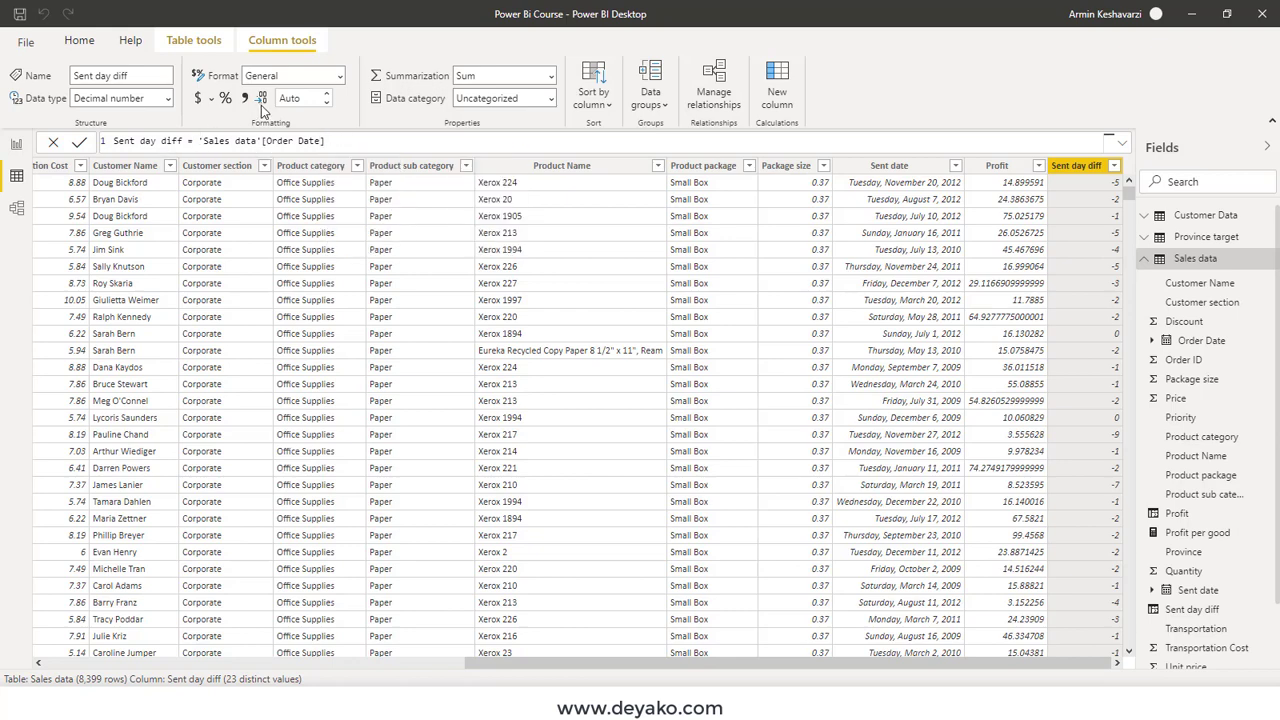
key("ctrl+z")
key("ctrl+z")
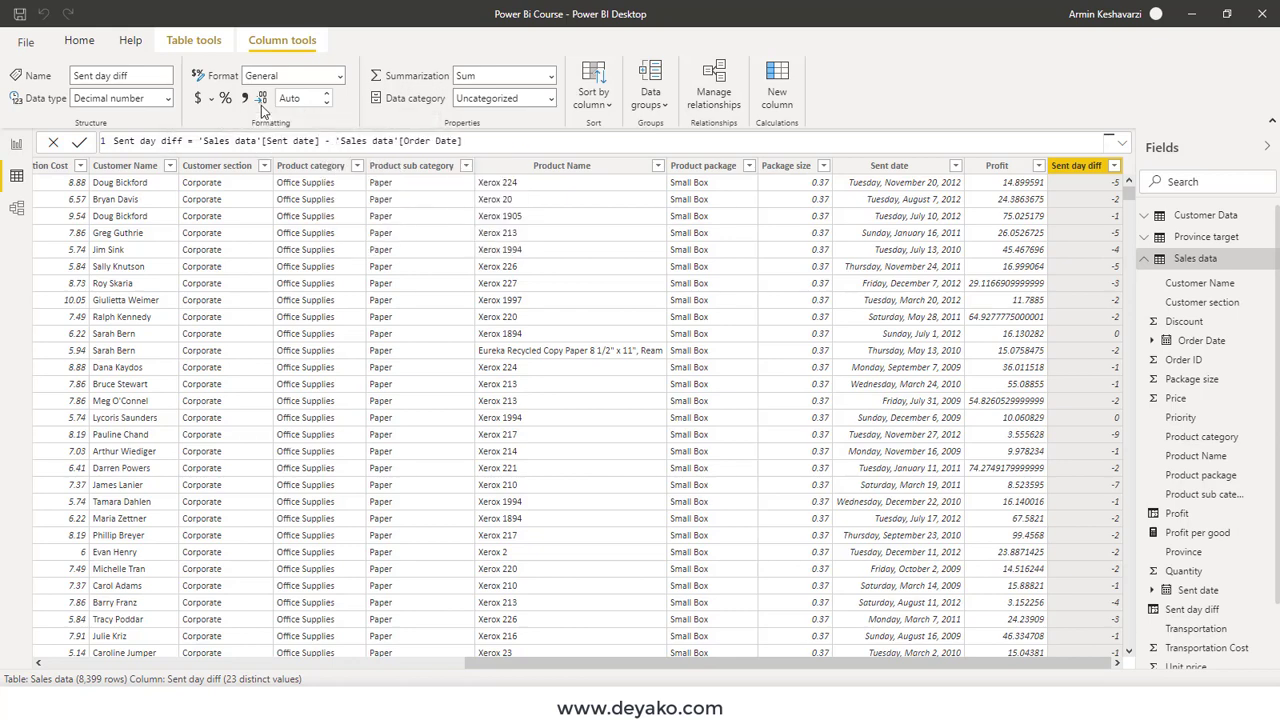
key("Return")
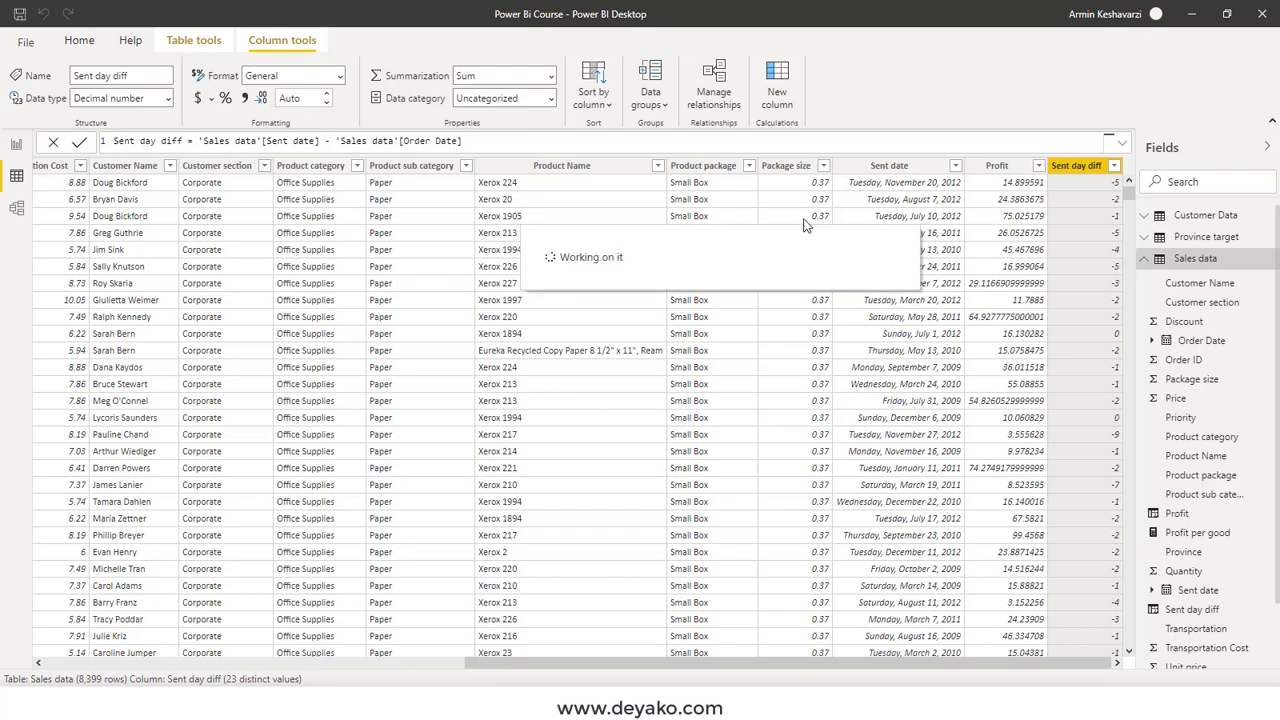
Step: Scroll through the positive day counts, then go back to the SLA report page
scroll(1090, 277, "down", 3)
scroll(1090, 277, "down", 5)
scroll(1090, 277, "down", 4)
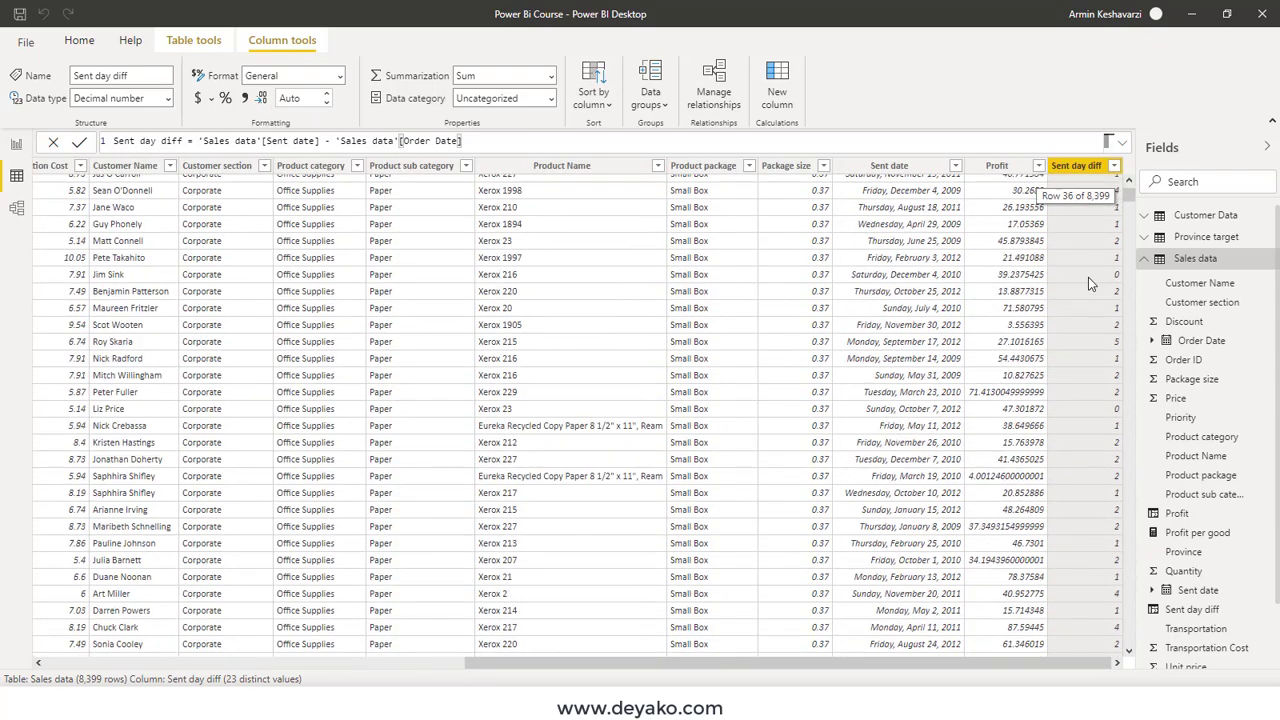
scroll(1090, 277, "down", 5)
scroll(1090, 277, "down", 4)
scroll(1088, 284, "down", 5)
scroll(1088, 284, "down", 5)
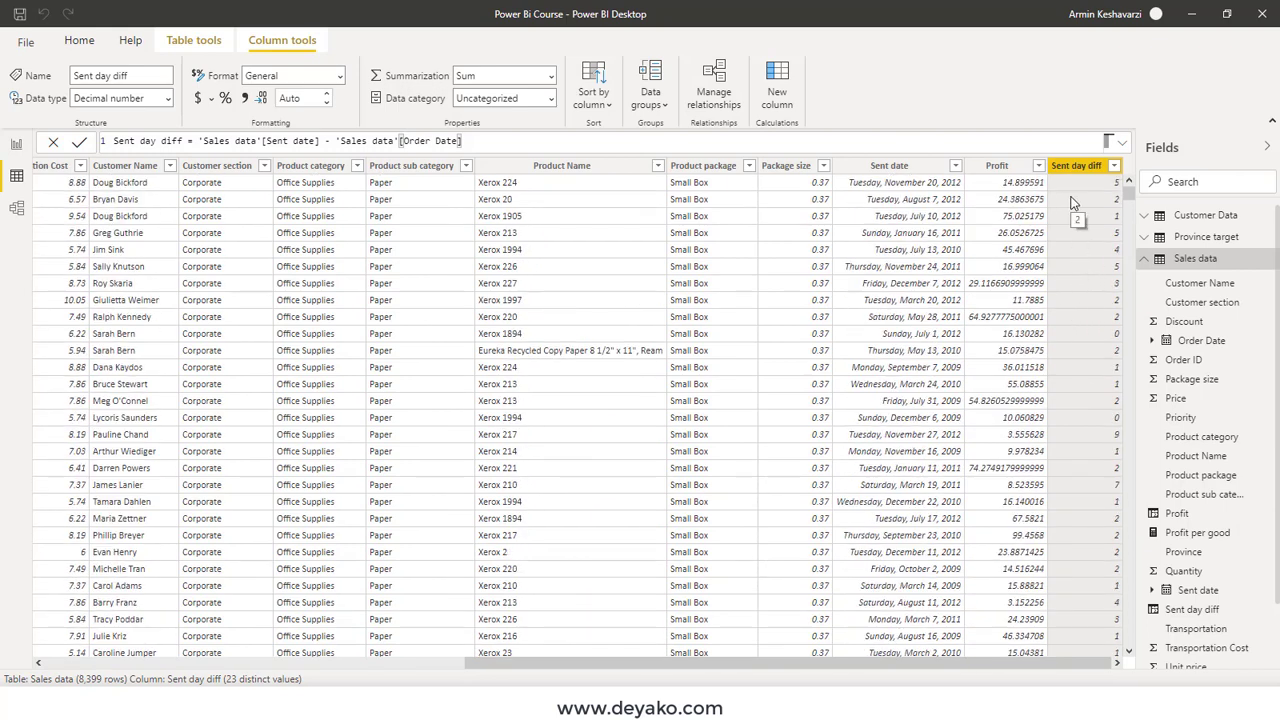
left_click(16, 145)
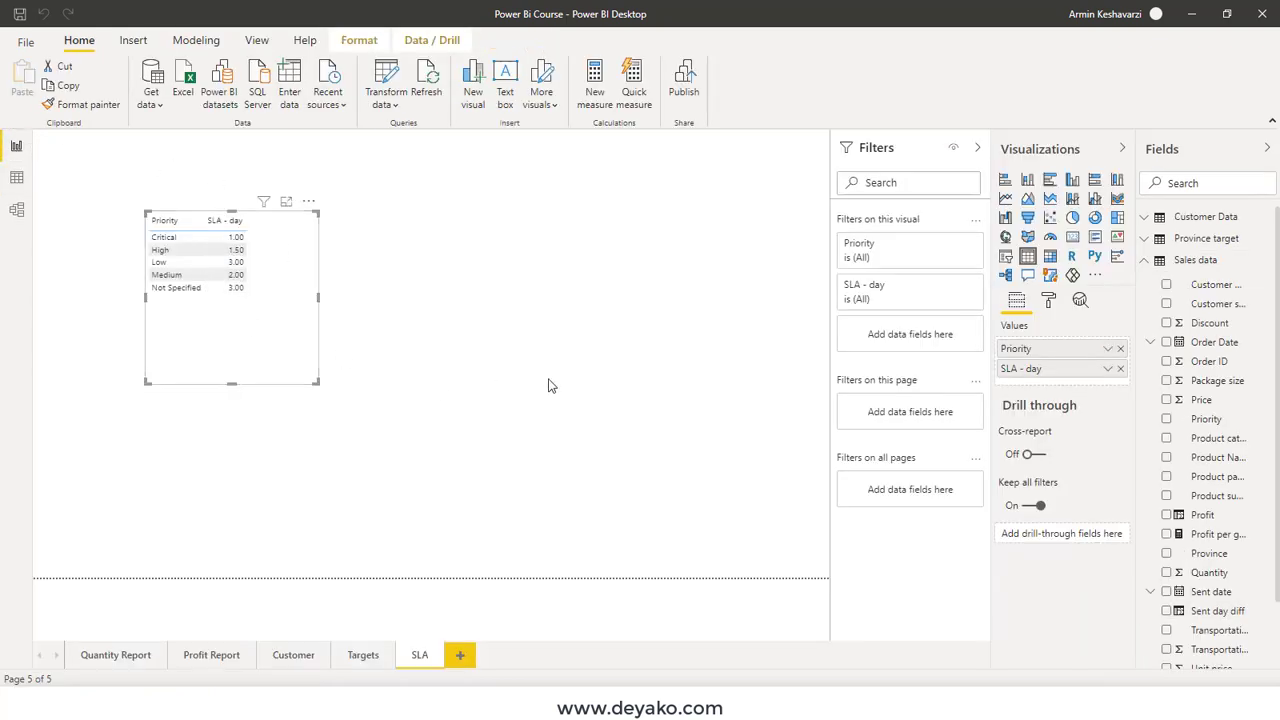
Step: Add Sent day diff to the table visual, summarized as Average instead of Sum
scroll(1230, 330, "down", 2)
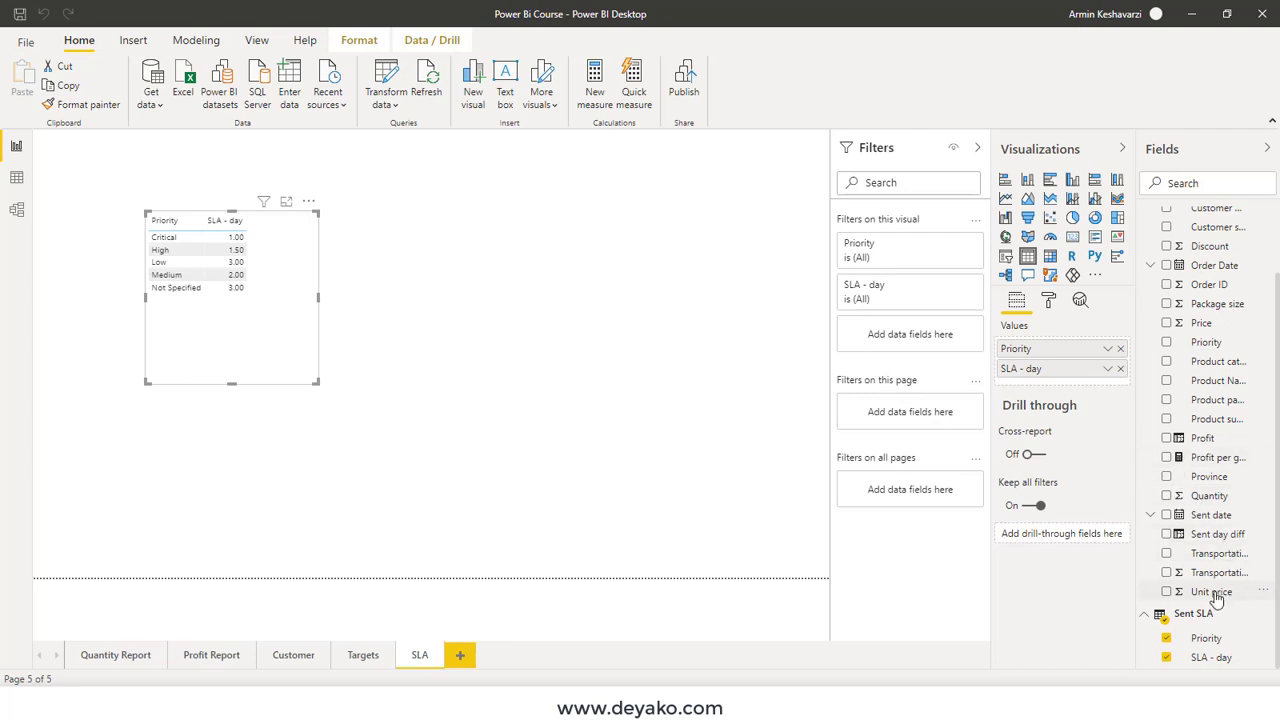
left_click(1166, 534)
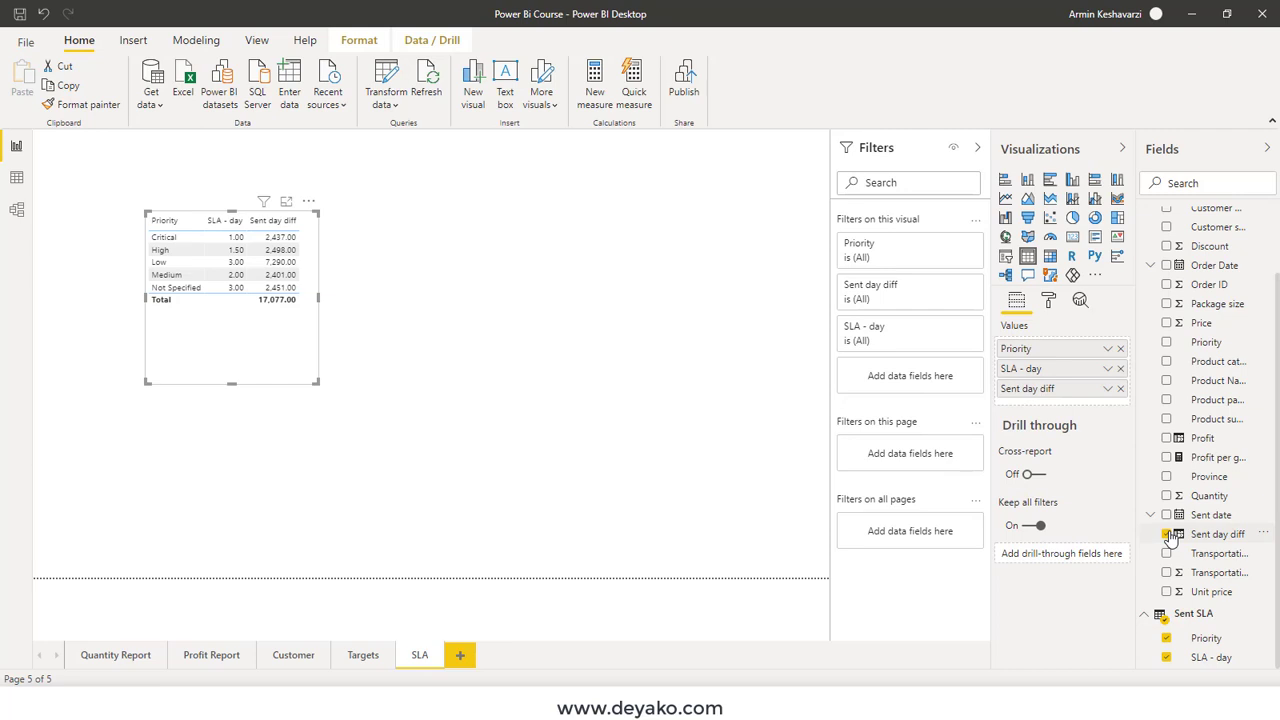
mouse_move(280, 237)
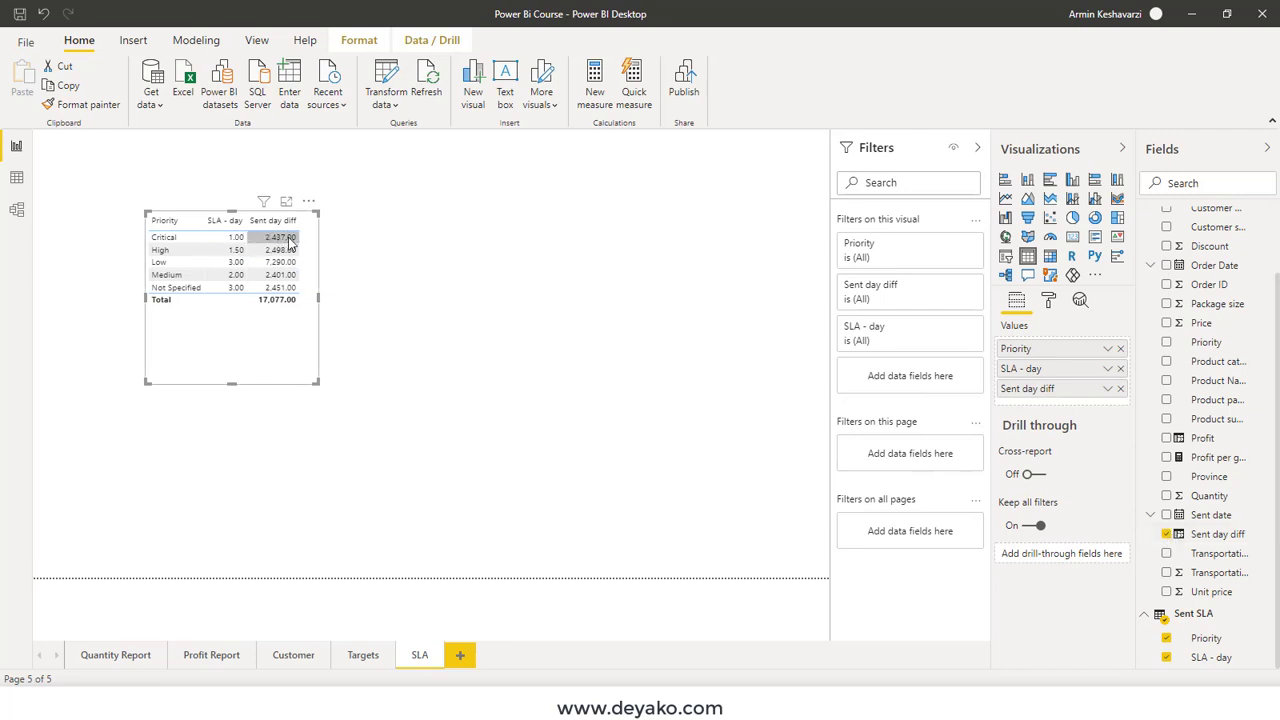
left_click(1107, 390)
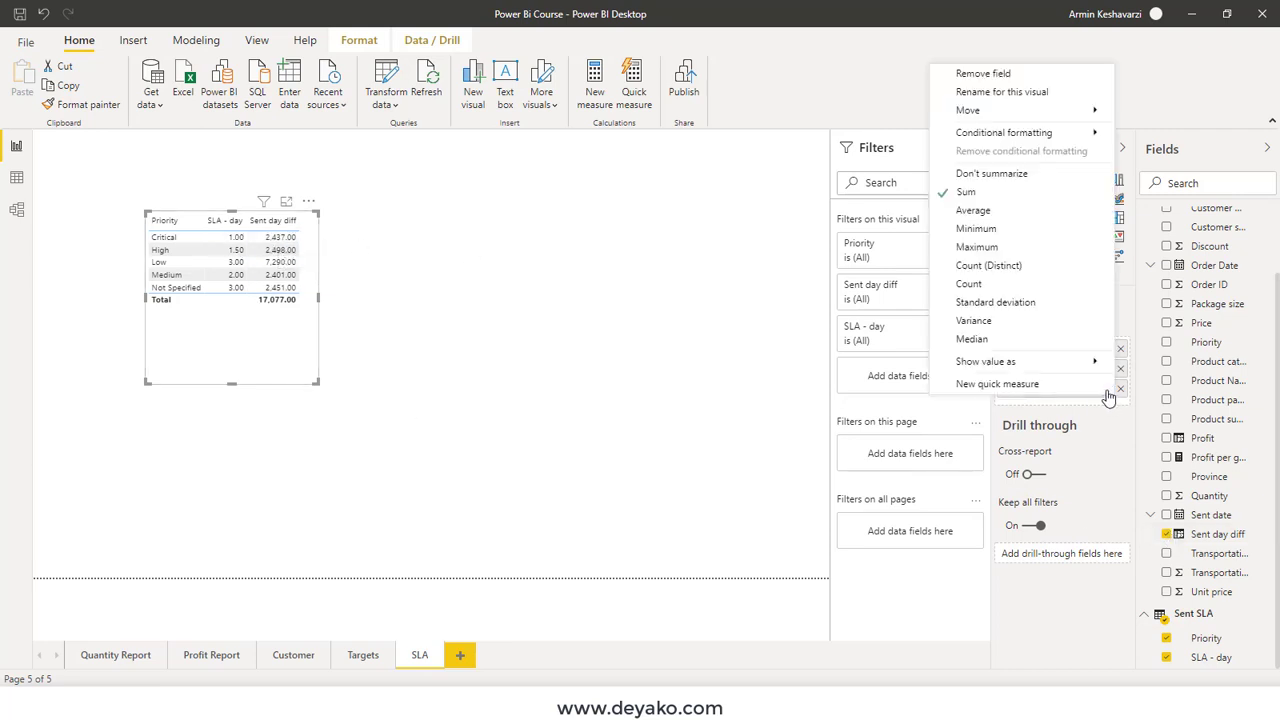
left_click(973, 210)
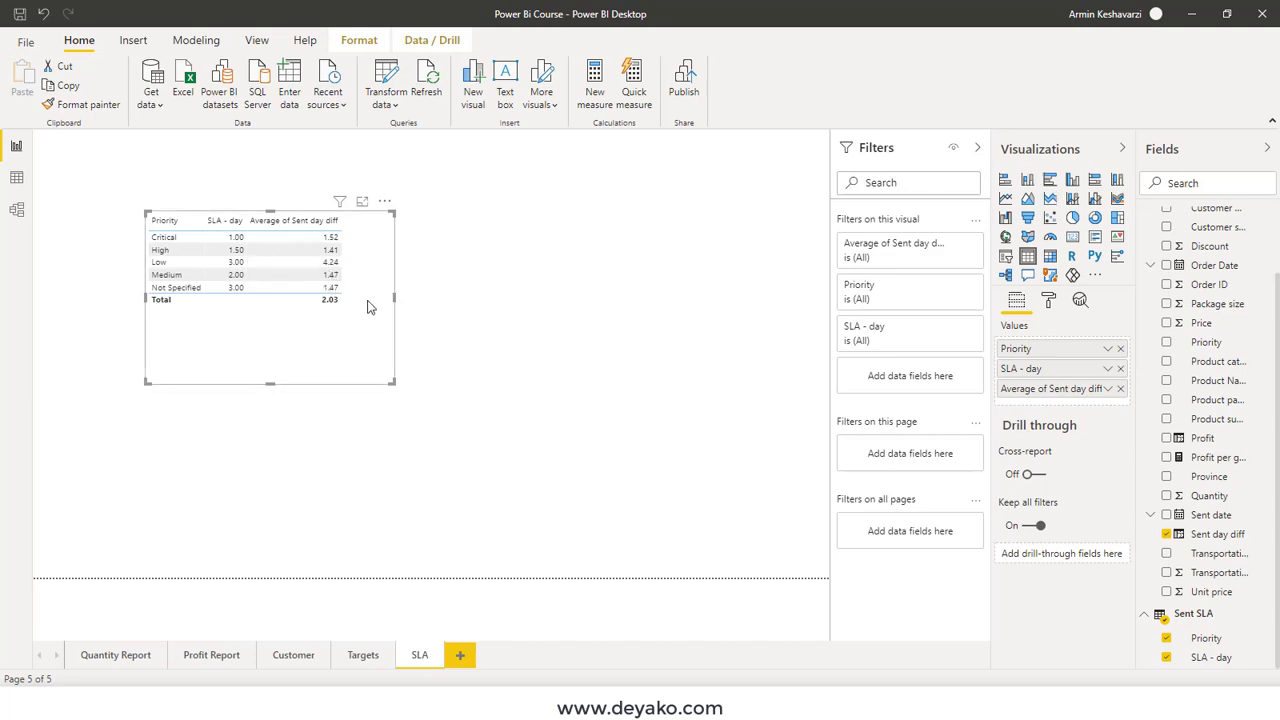
Step: Make the table a larger clustered column chart with SLA - day moved from Legend into Values
left_click(398, 305)
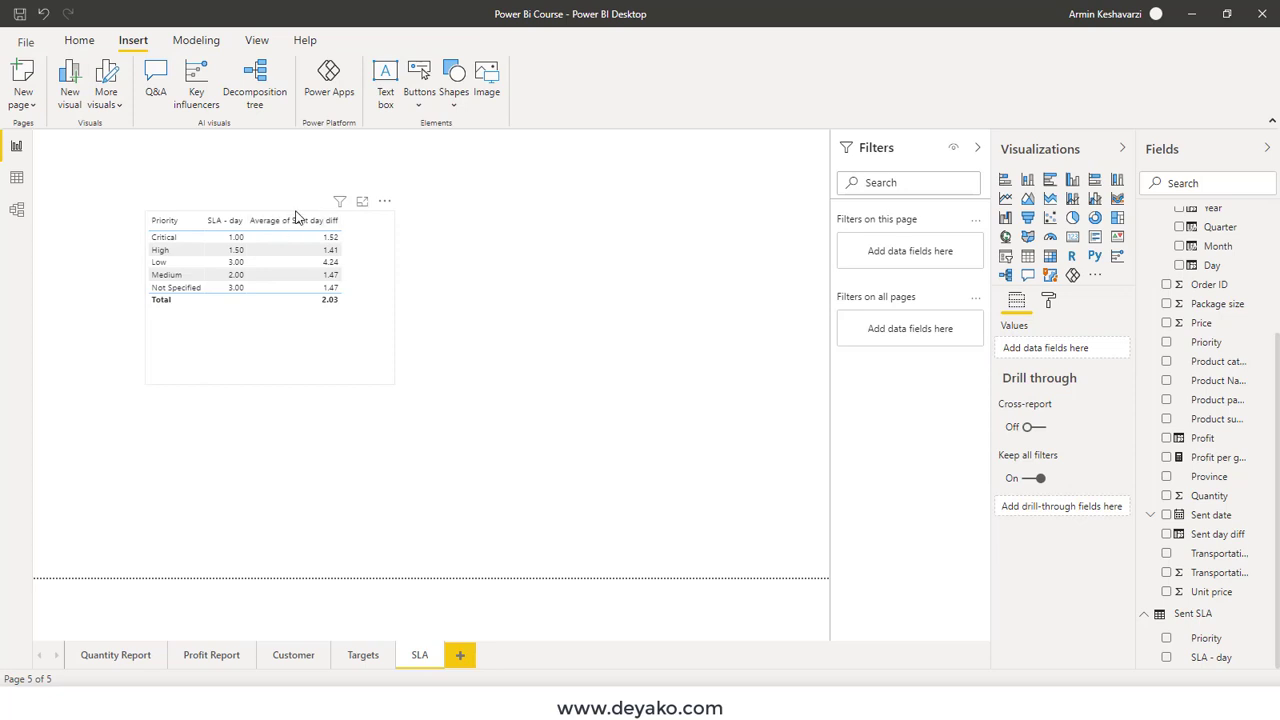
left_click(290, 218)
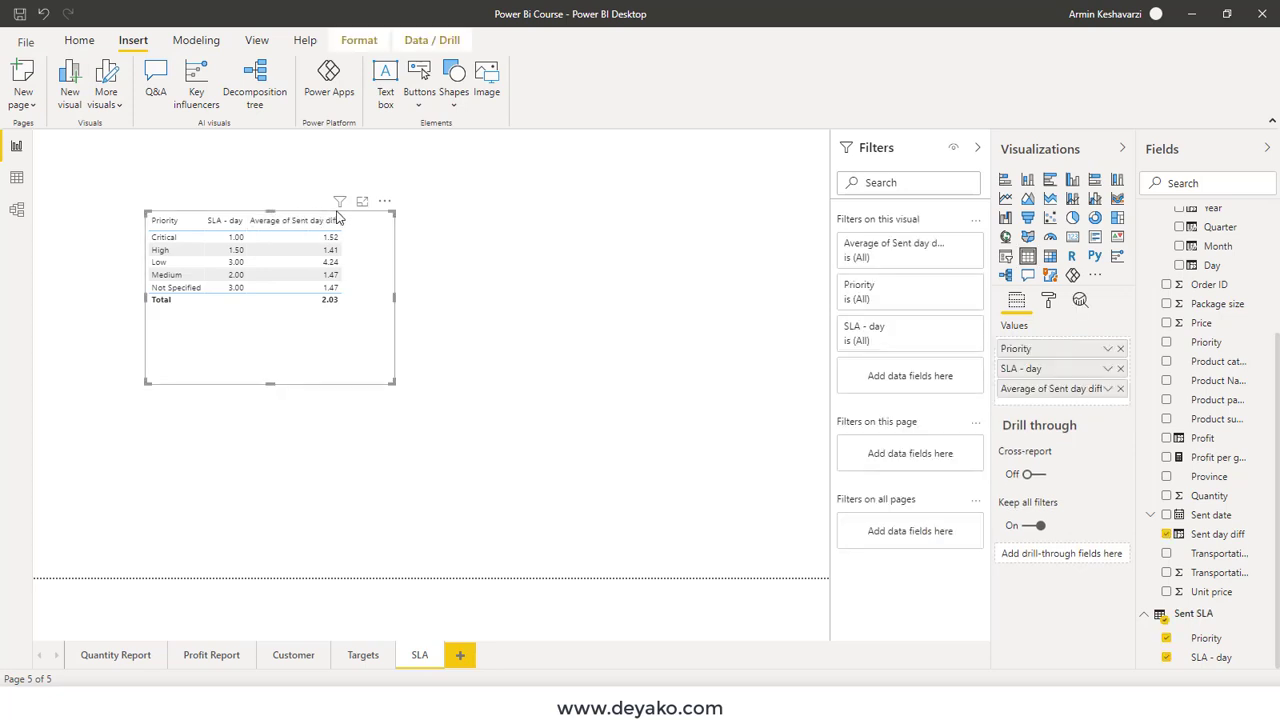
left_click(1028, 181)
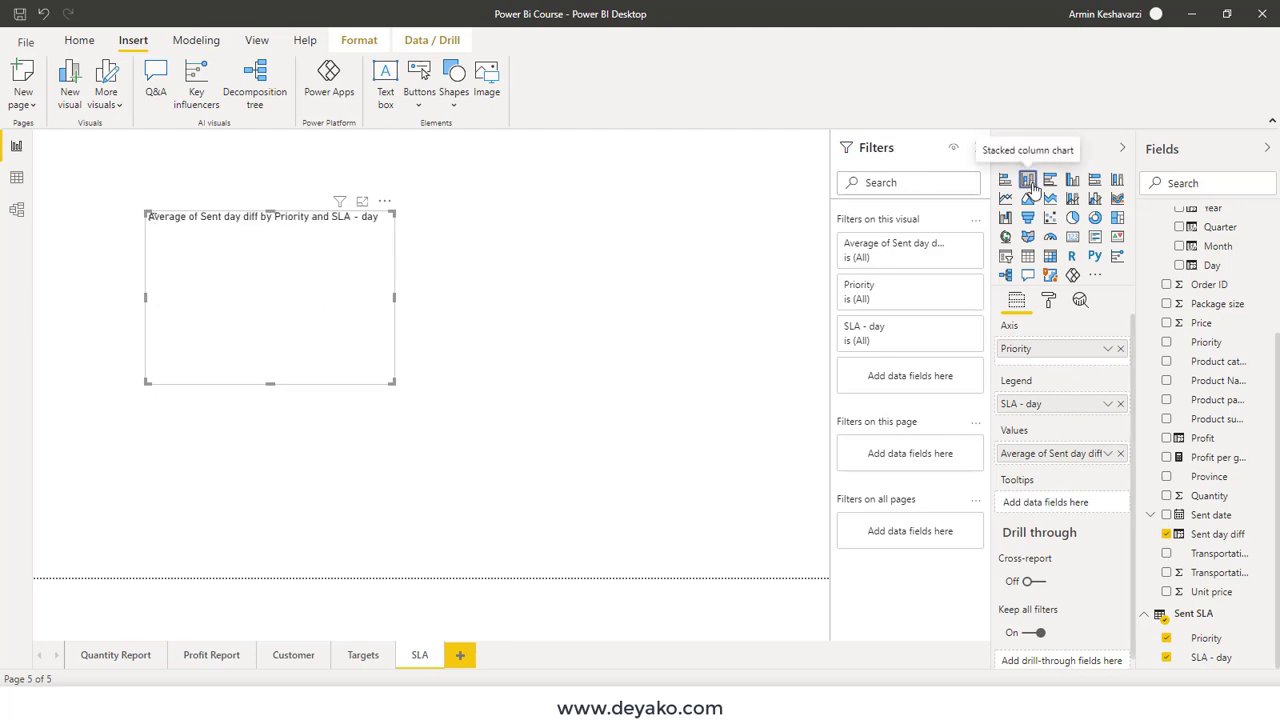
left_click(1072, 180)
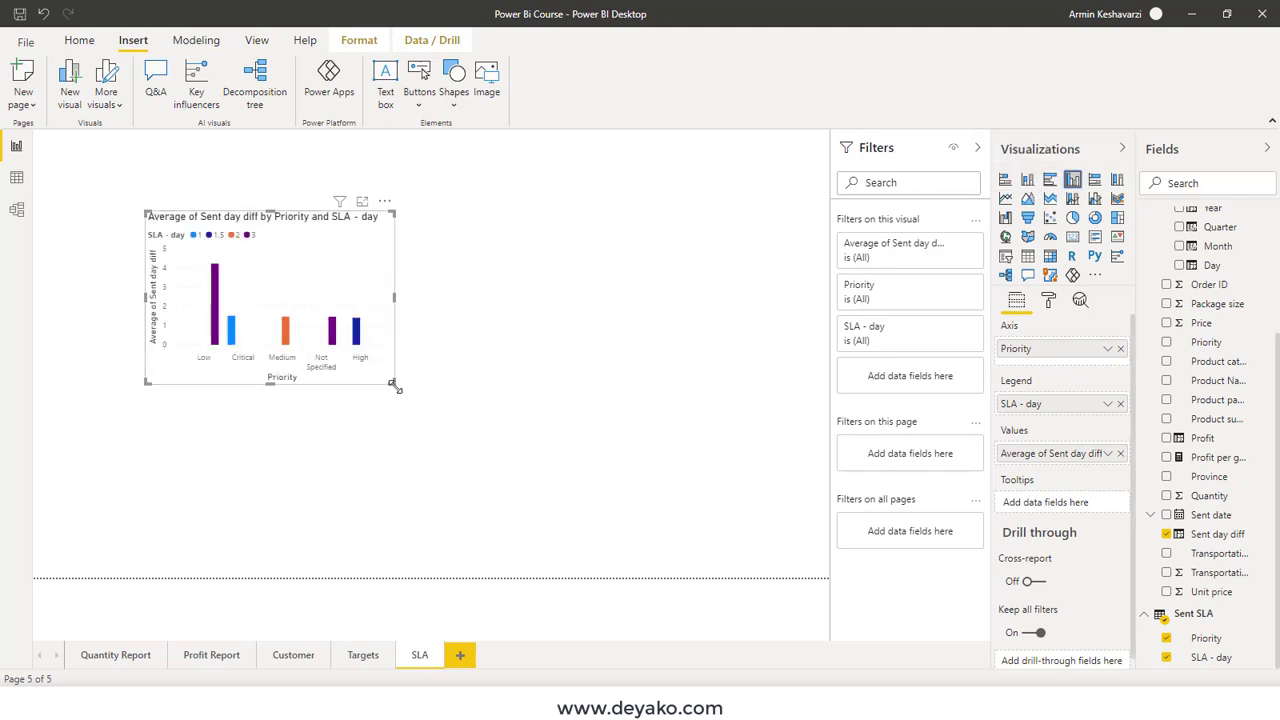
left_click_drag(460, 397, 610, 430)
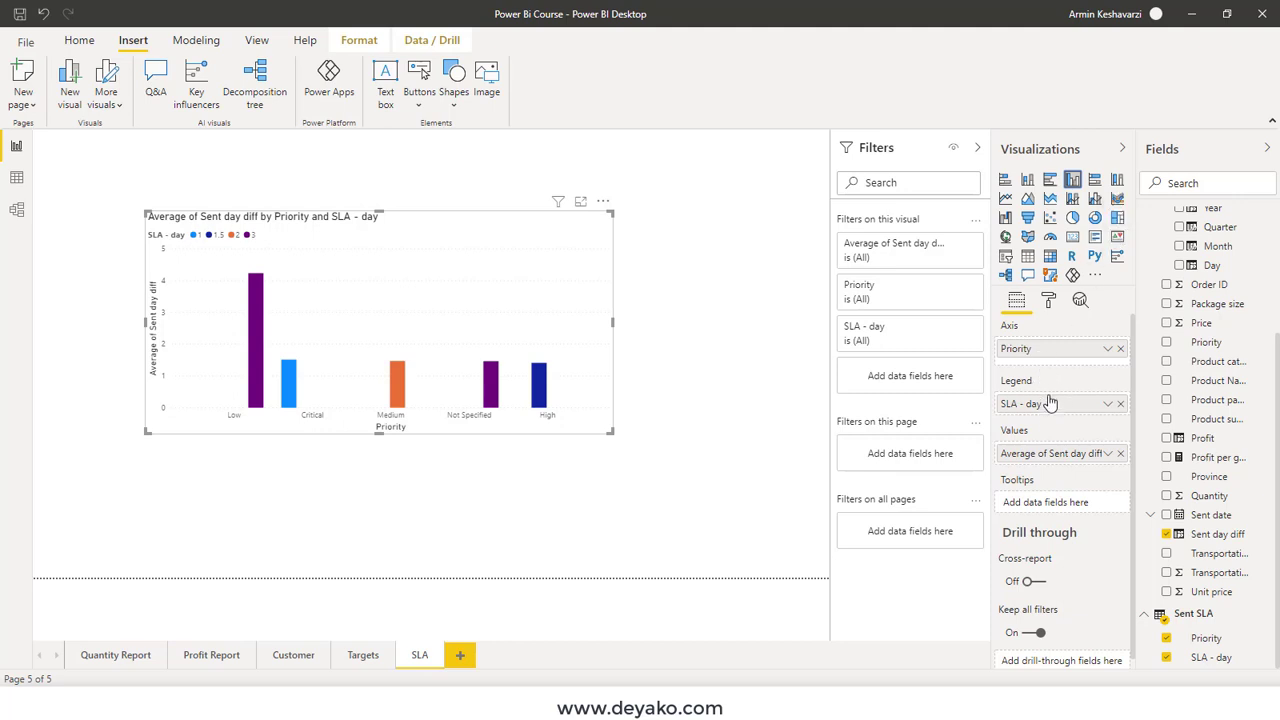
left_click_drag(1051, 463, 1051, 463)
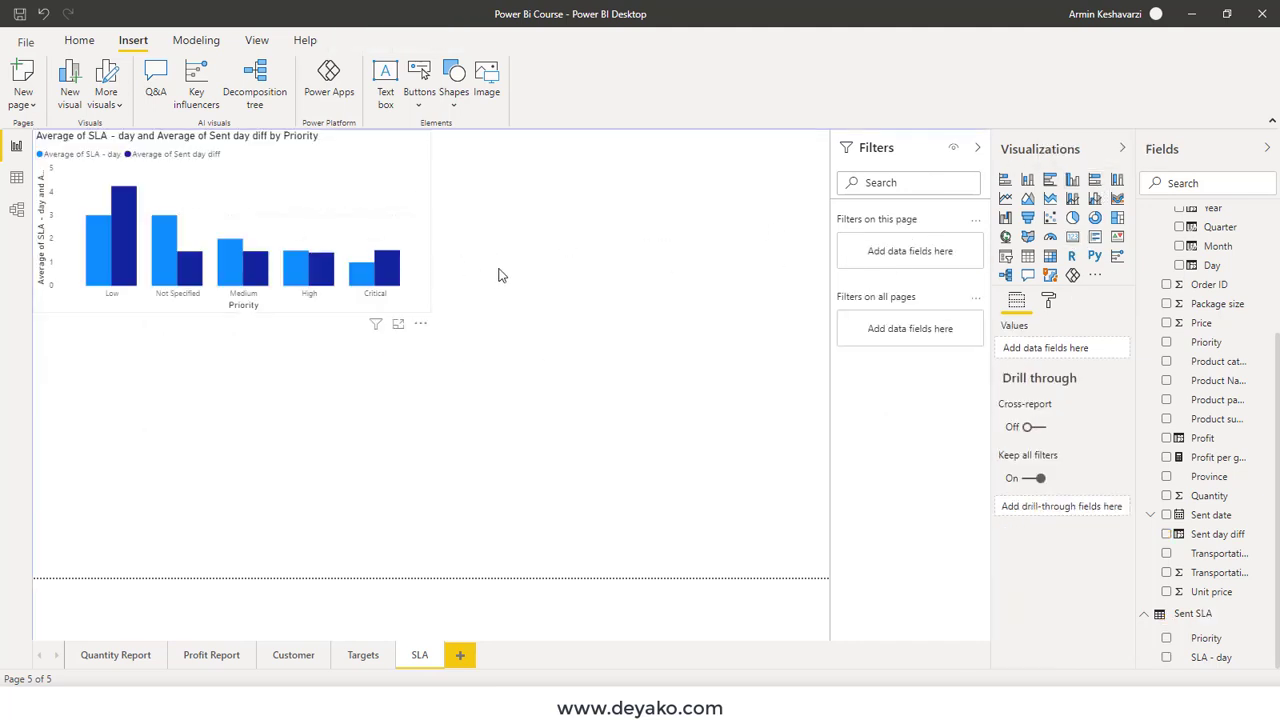
Step: Add a multi-row card below the chart showing Sent SLA's Priority and SLA - day, resized to fit
left_click(1095, 240)
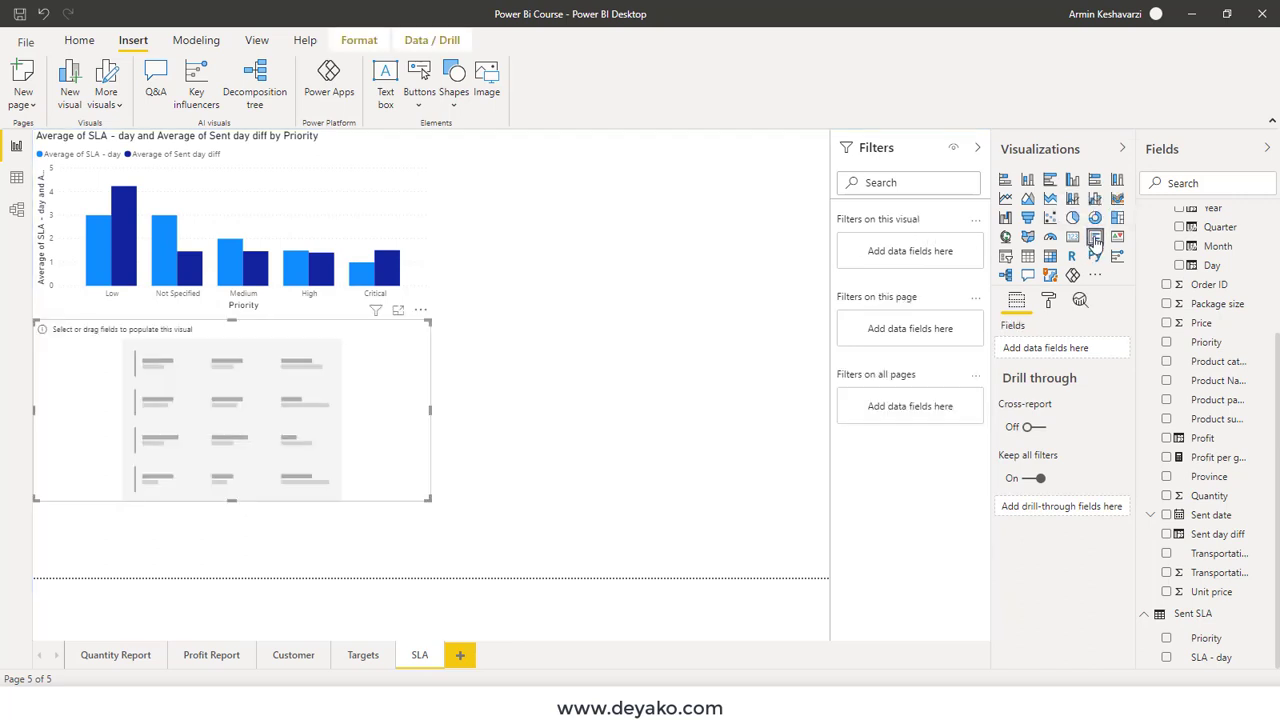
left_click_drag(430, 498, 451, 572)
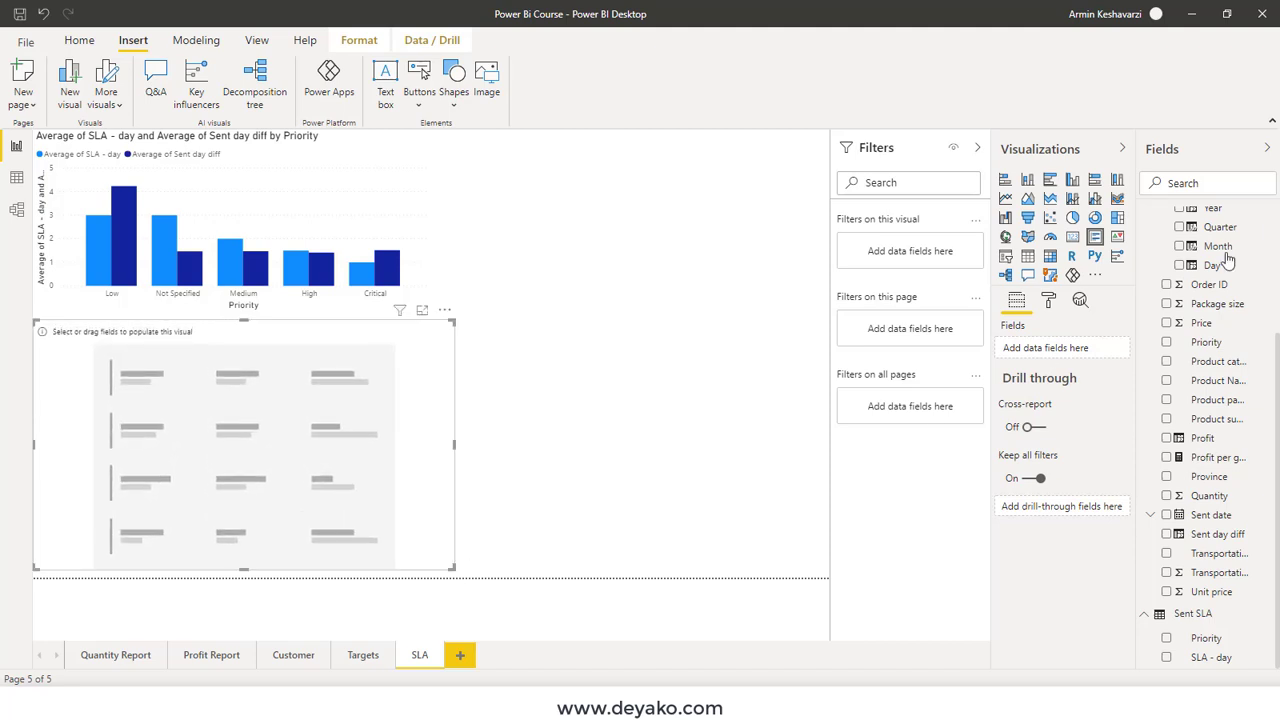
left_click_drag(455, 447, 442, 447)
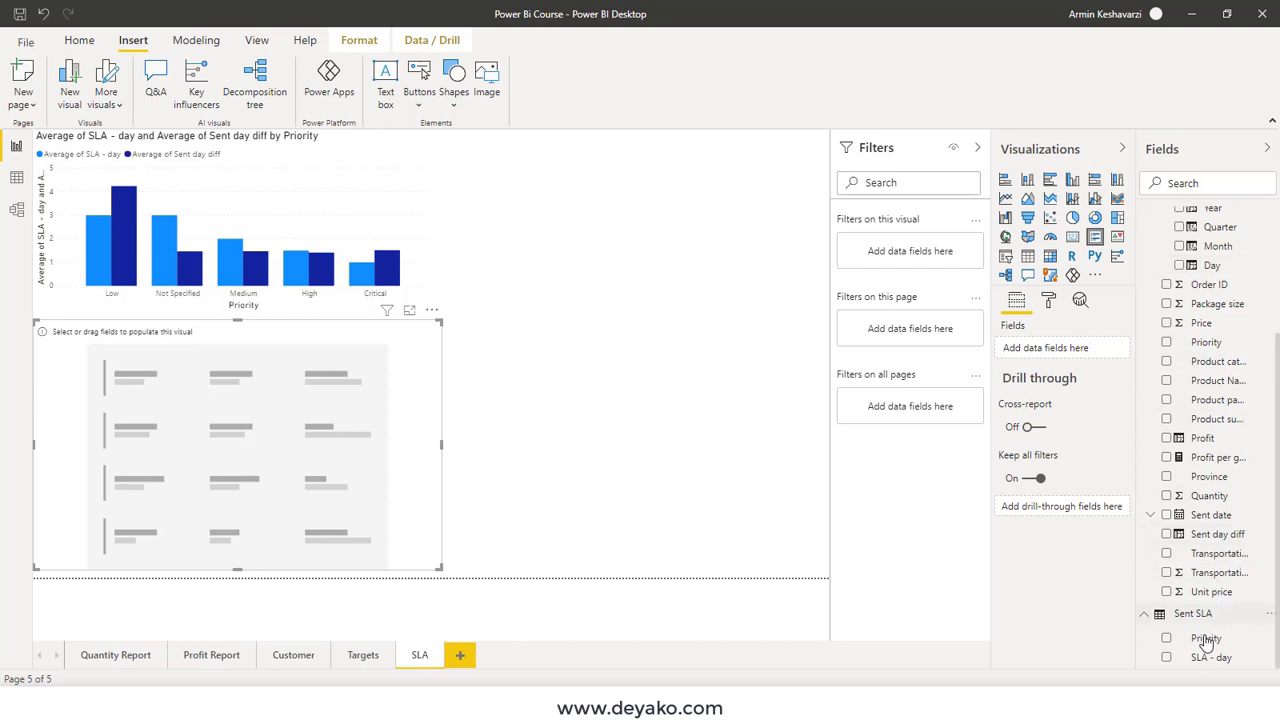
left_click(1166, 638)
left_click(1166, 658)
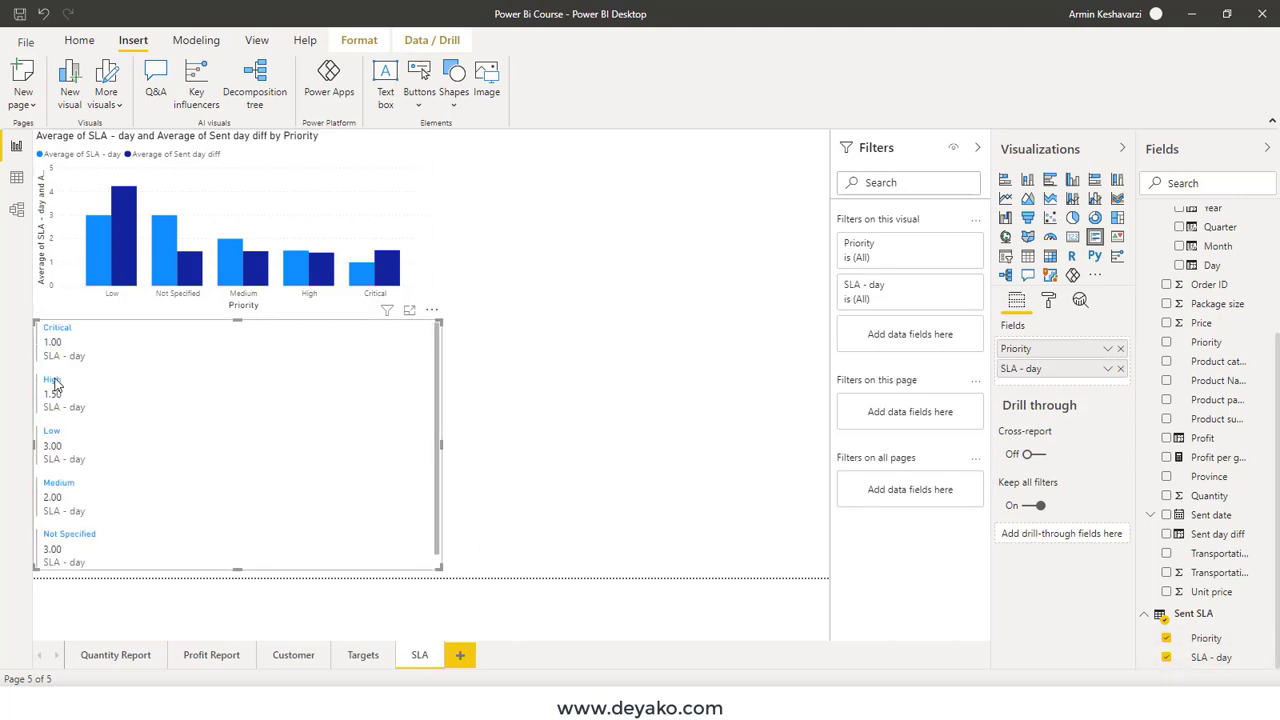
mouse_move(237, 445)
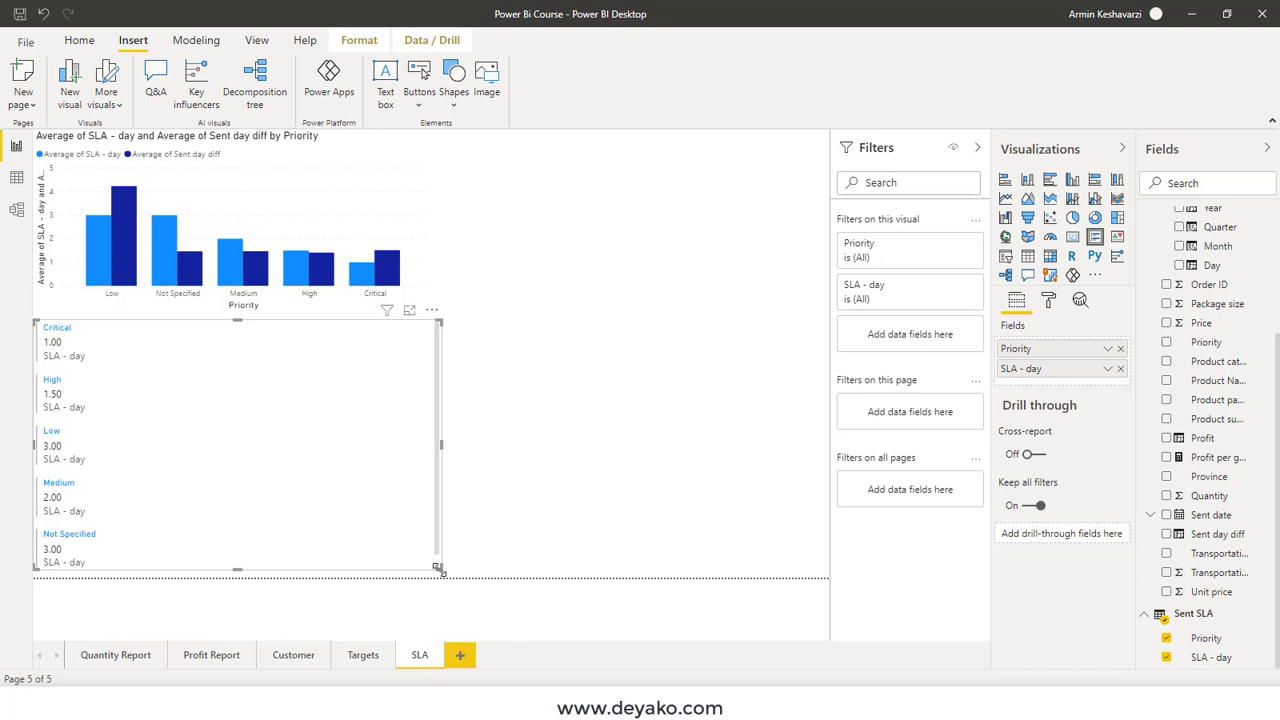
left_click_drag(437, 567, 460, 576)
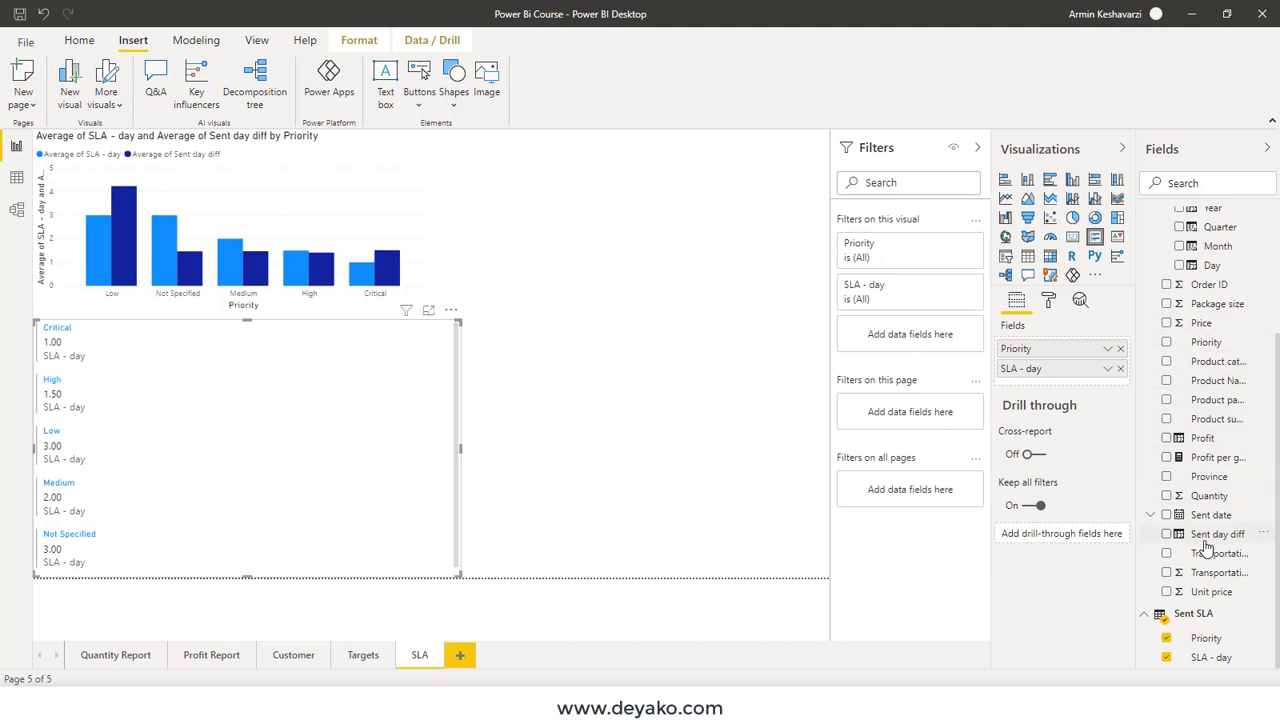
Step: Add Sent day diff to the multi-row card, summarized as Average
left_click(1167, 535)
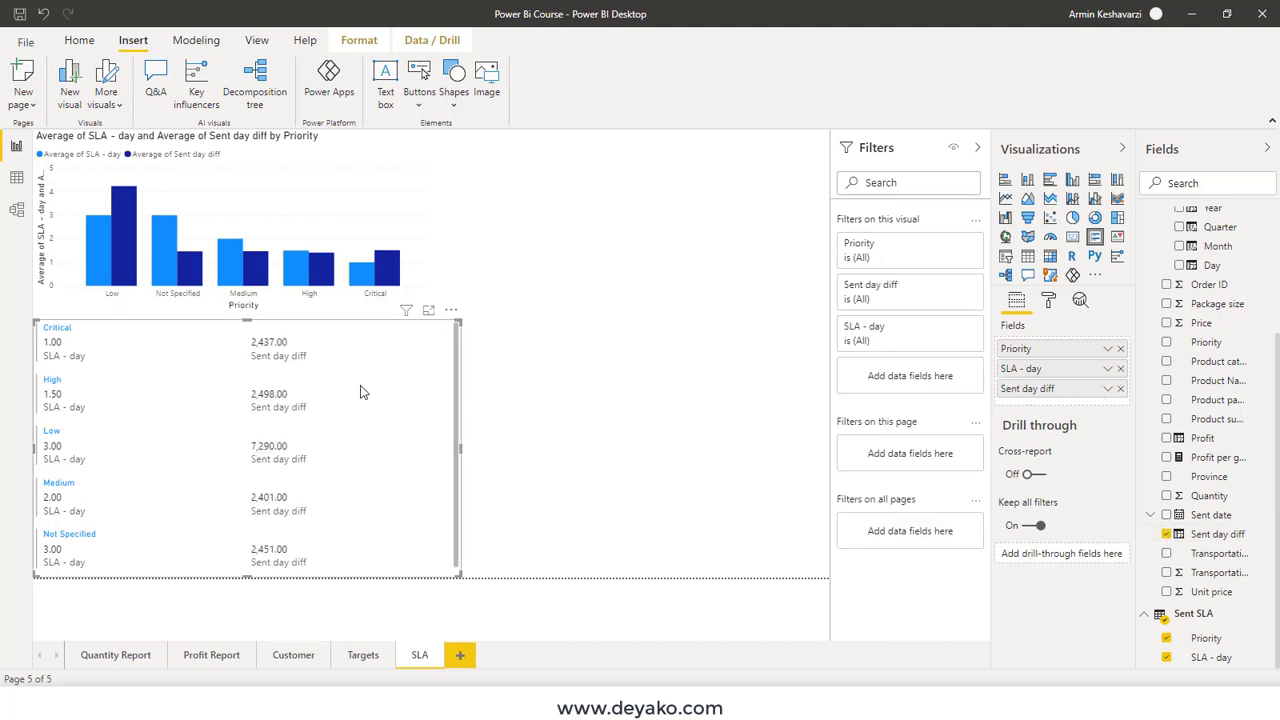
left_click(1109, 390)
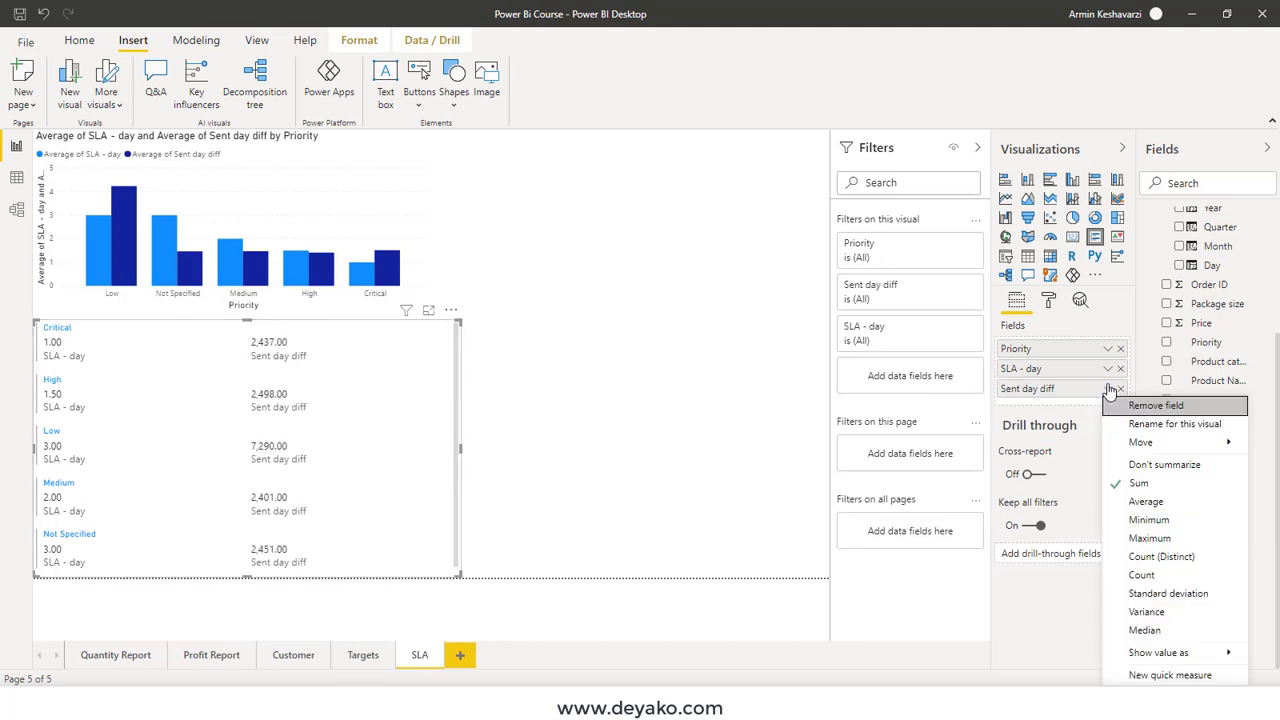
left_click(1120, 468)
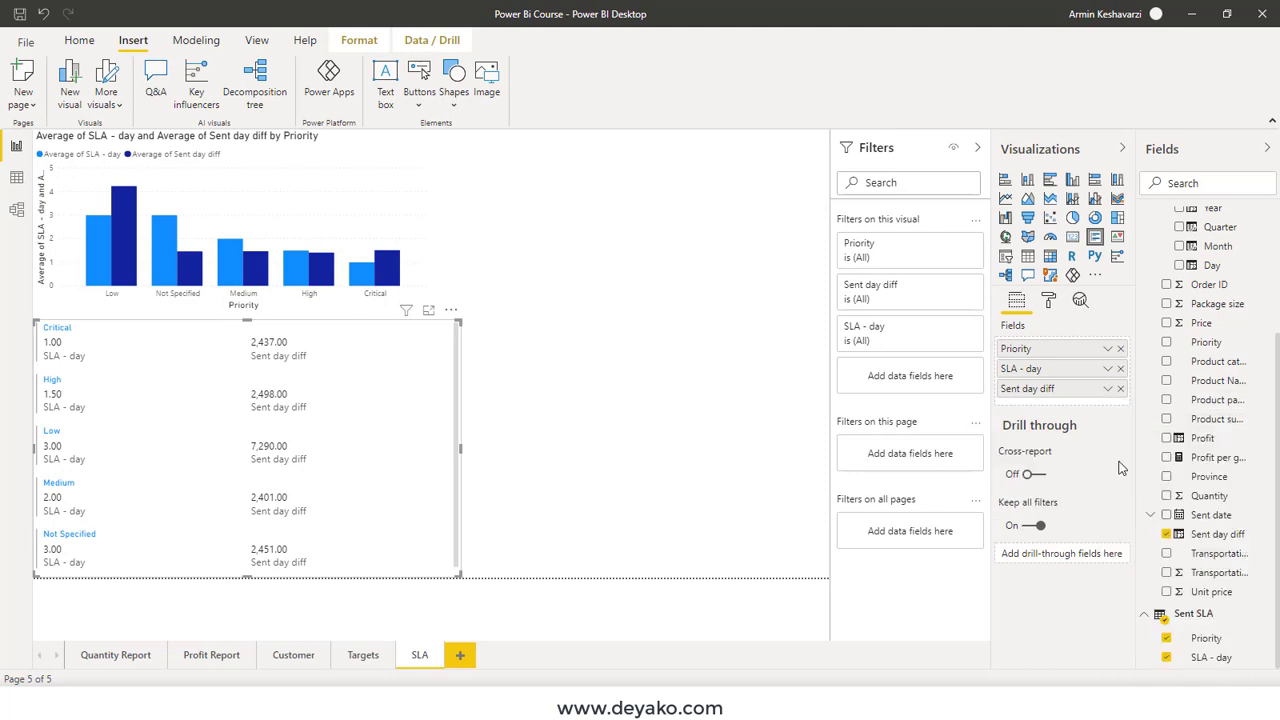
left_click(1107, 386)
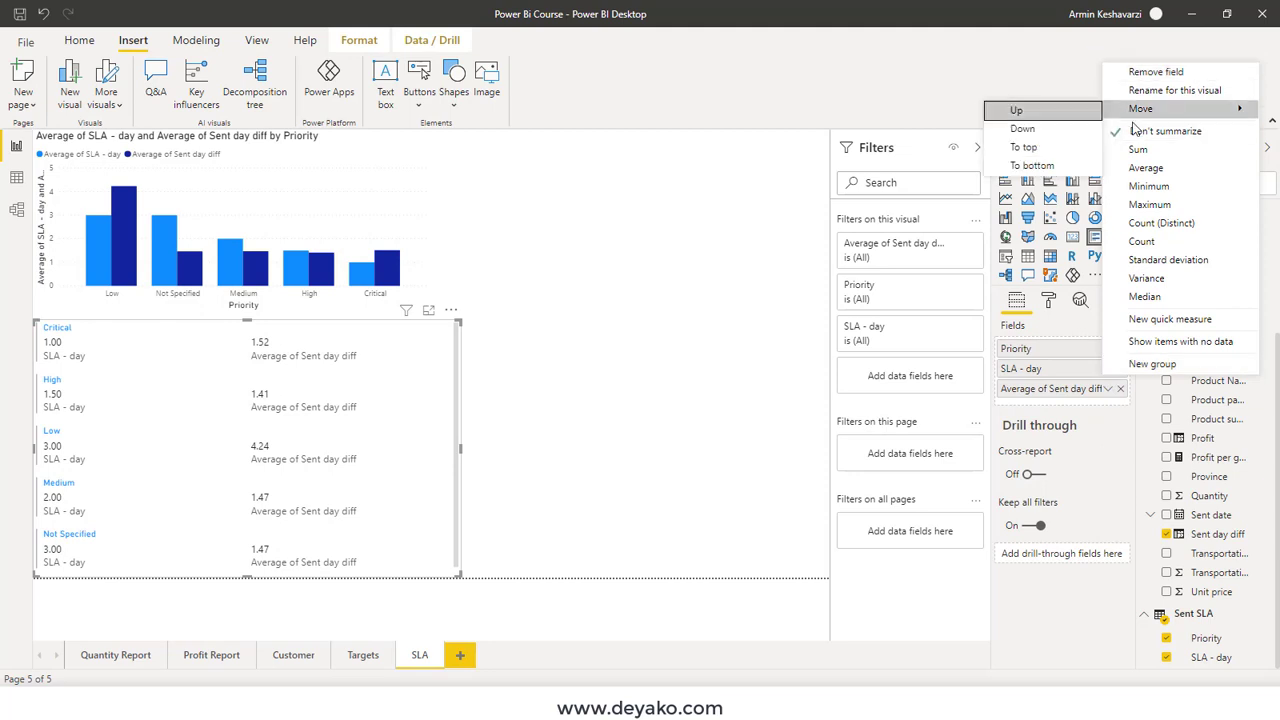
left_click(108, 458)
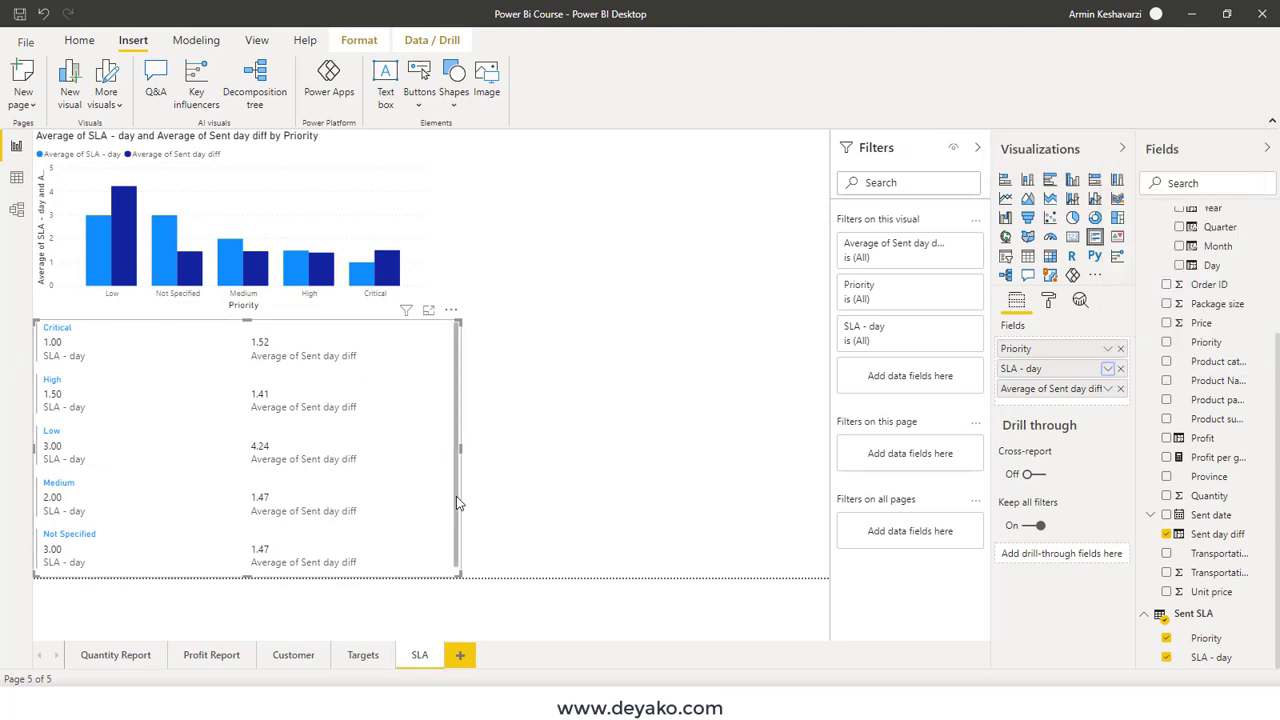
Step: Raise the card's top edge slightly and shrink the card to about half width
scroll(456, 465, "down", 1)
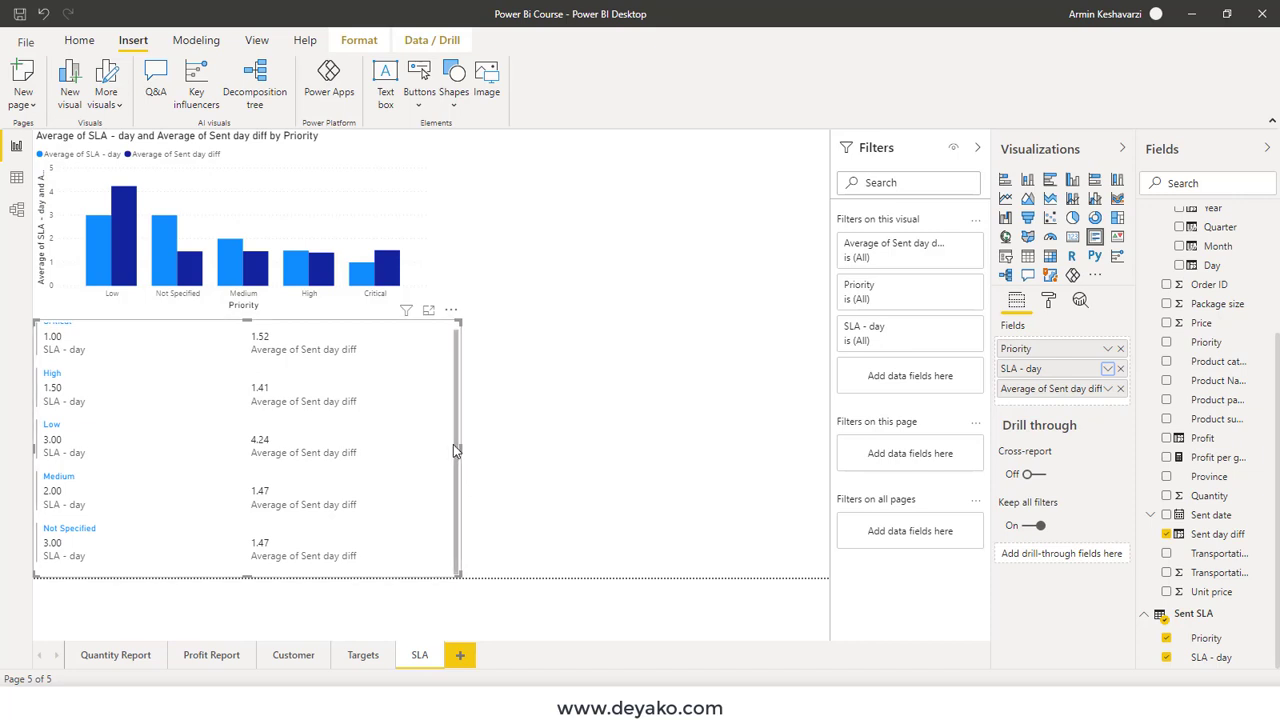
scroll(453, 444, "up", 1)
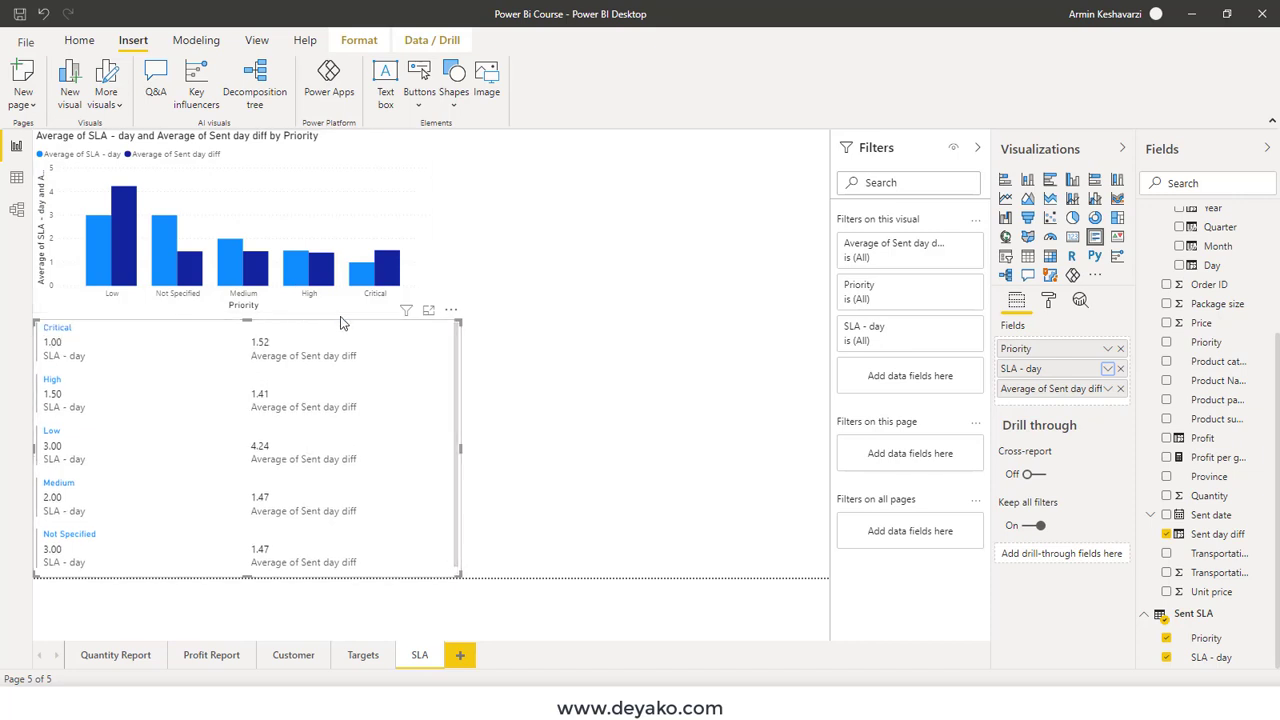
left_click(255, 318)
left_click_drag(247, 320, 247, 314)
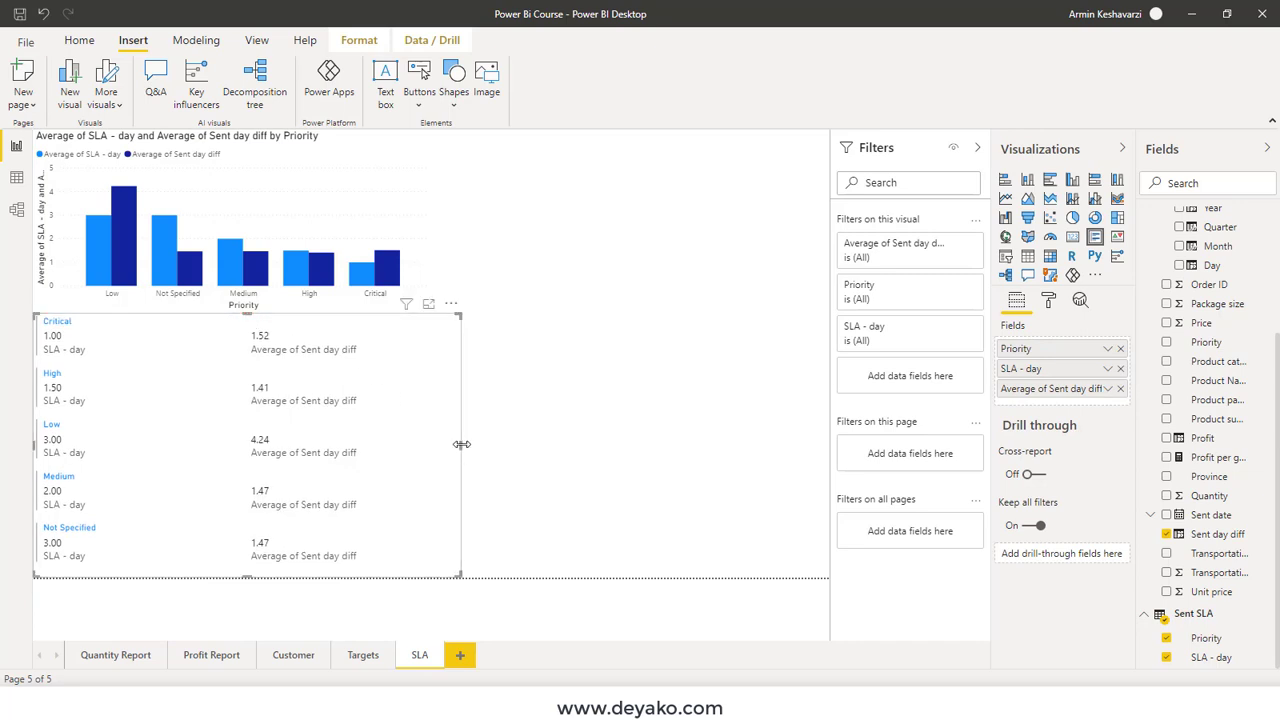
mouse_move(455, 449)
left_mouse_down()
mouse_move(255, 438)
mouse_move(270, 437)
left_mouse_up()
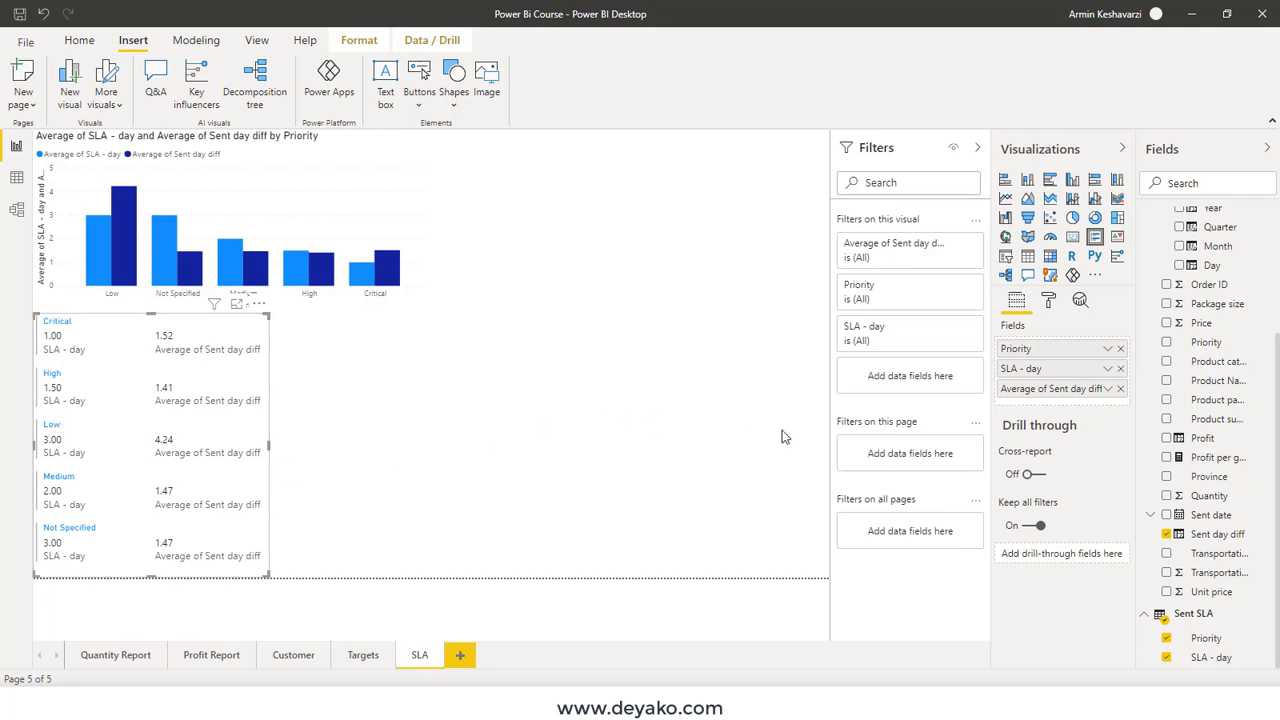
Step: Deselect the multi-row card and place a new empty KPI visual on the SLA page
key("Escape")
left_click(1118, 237)
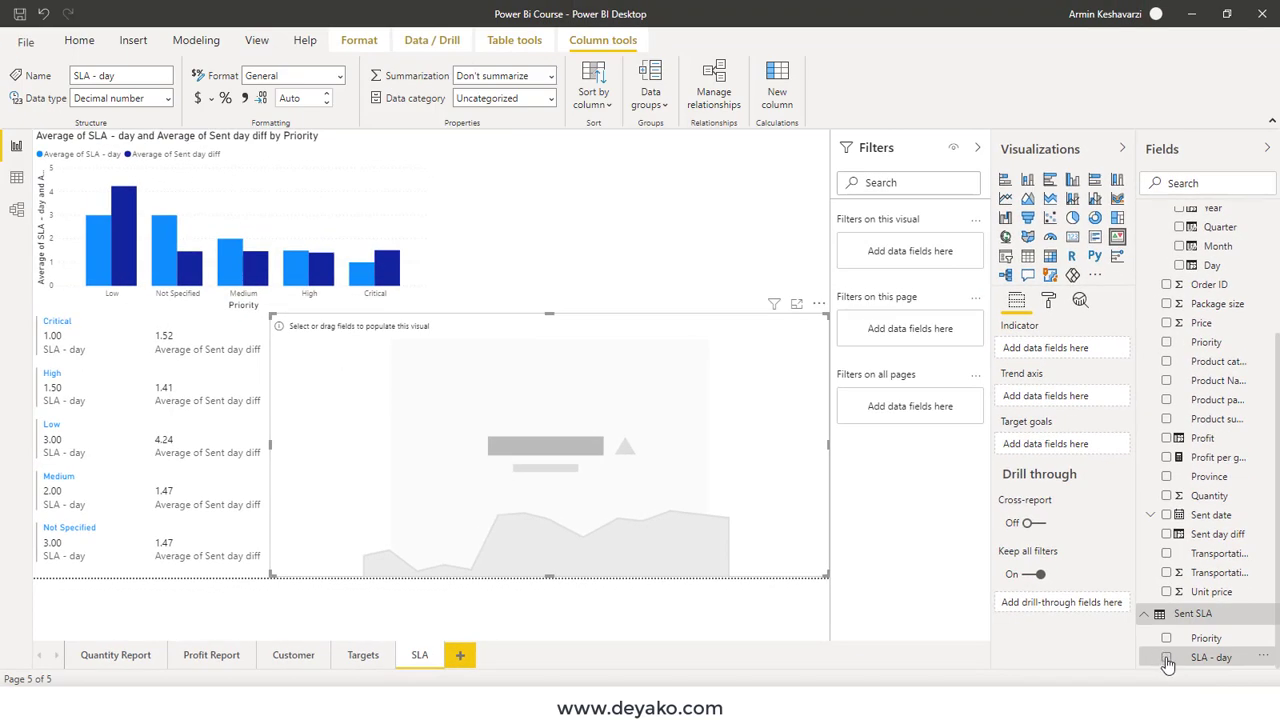
Step: Make Average of SLA - day the KPI's target goal and Sent day diff its indicator
left_click(1166, 657)
left_click_drag(1040, 396, 1030, 447)
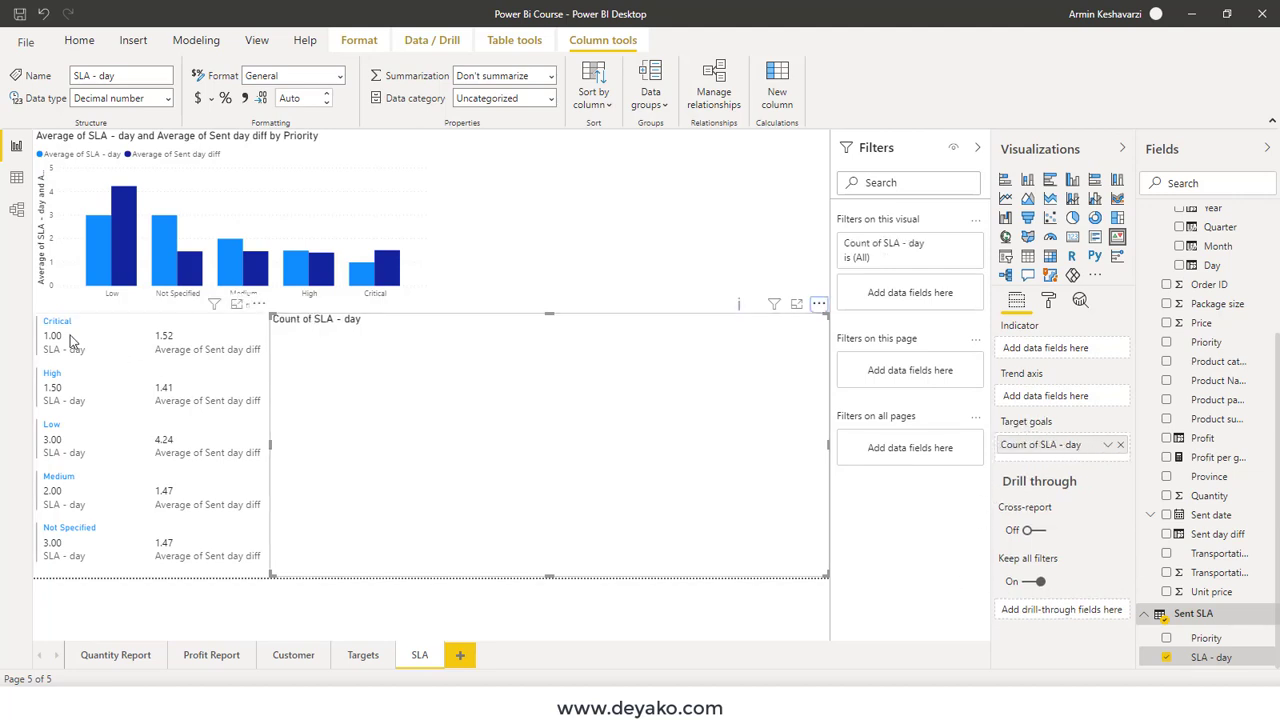
mouse_move(150, 445)
left_click(1107, 445)
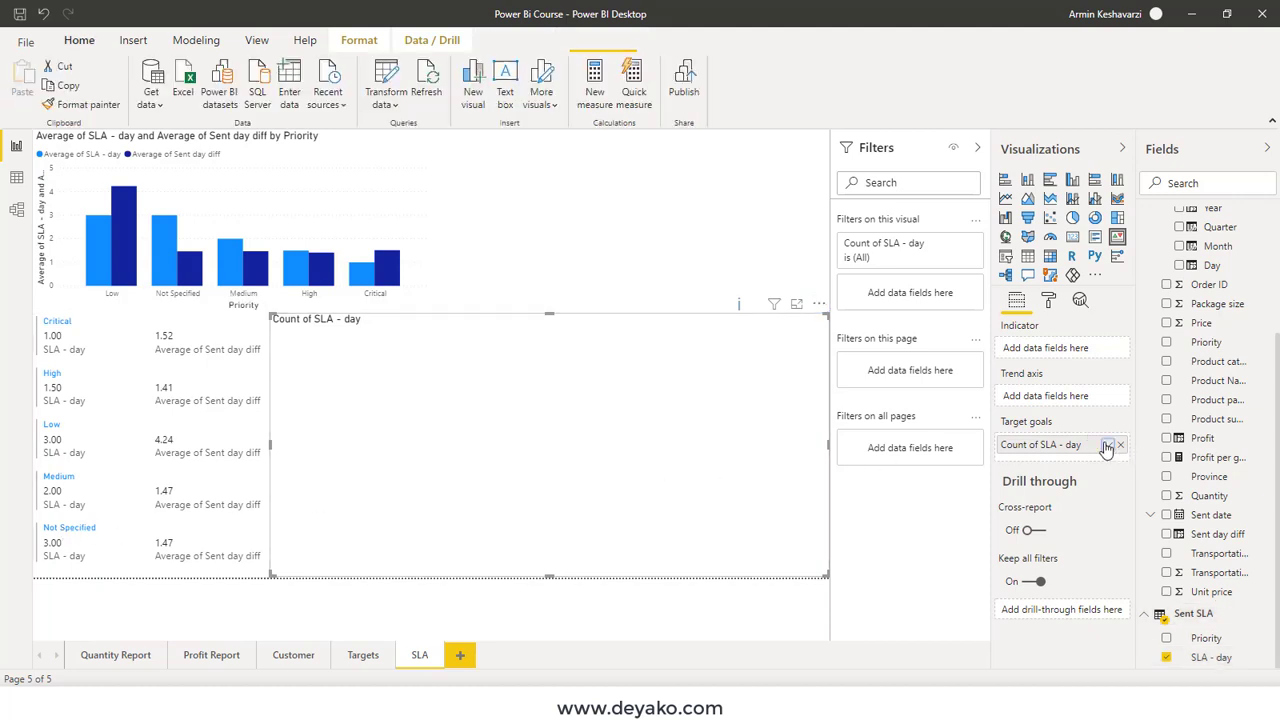
left_click(1150, 255)
left_click(1108, 446)
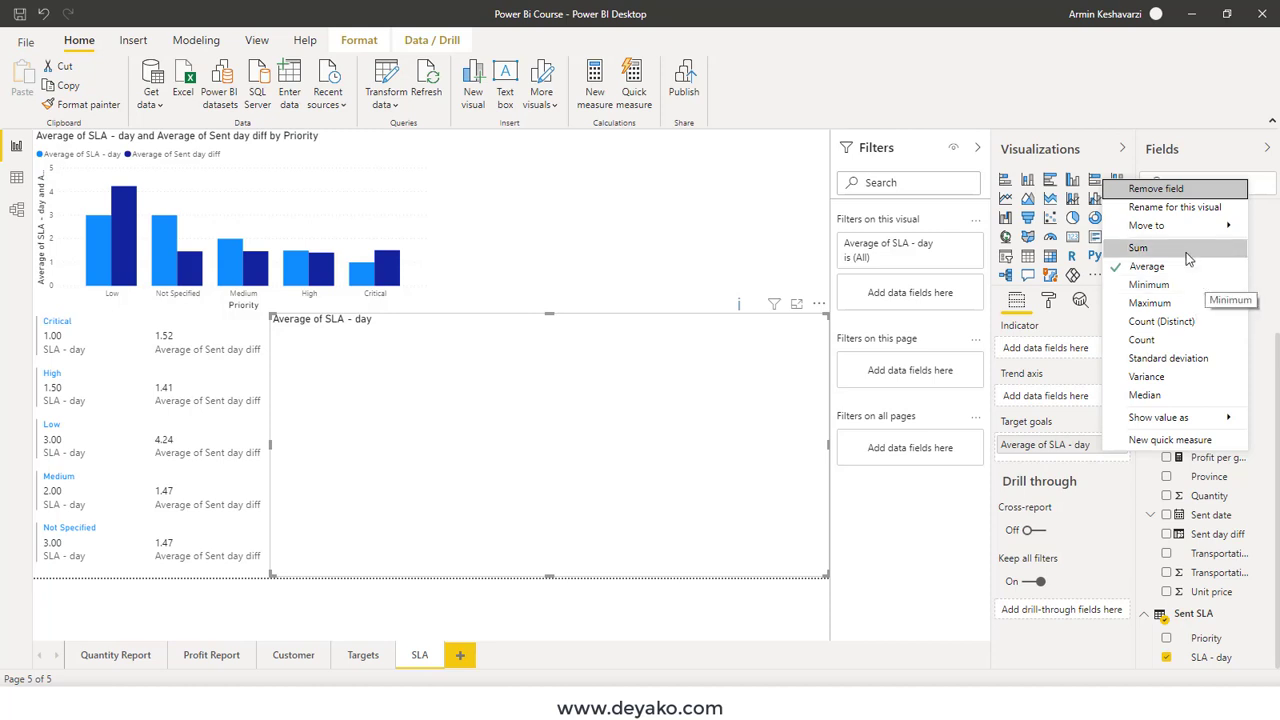
left_click(1100, 468)
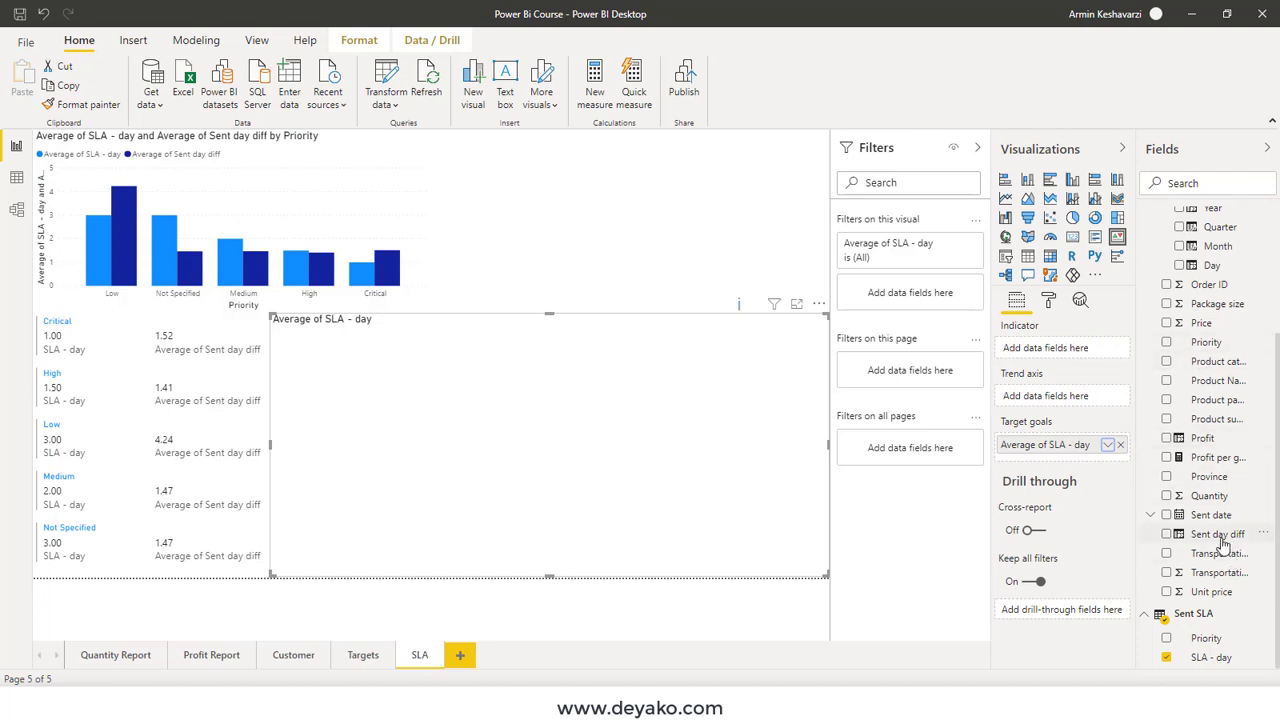
left_click_drag(1222, 541, 1050, 348)
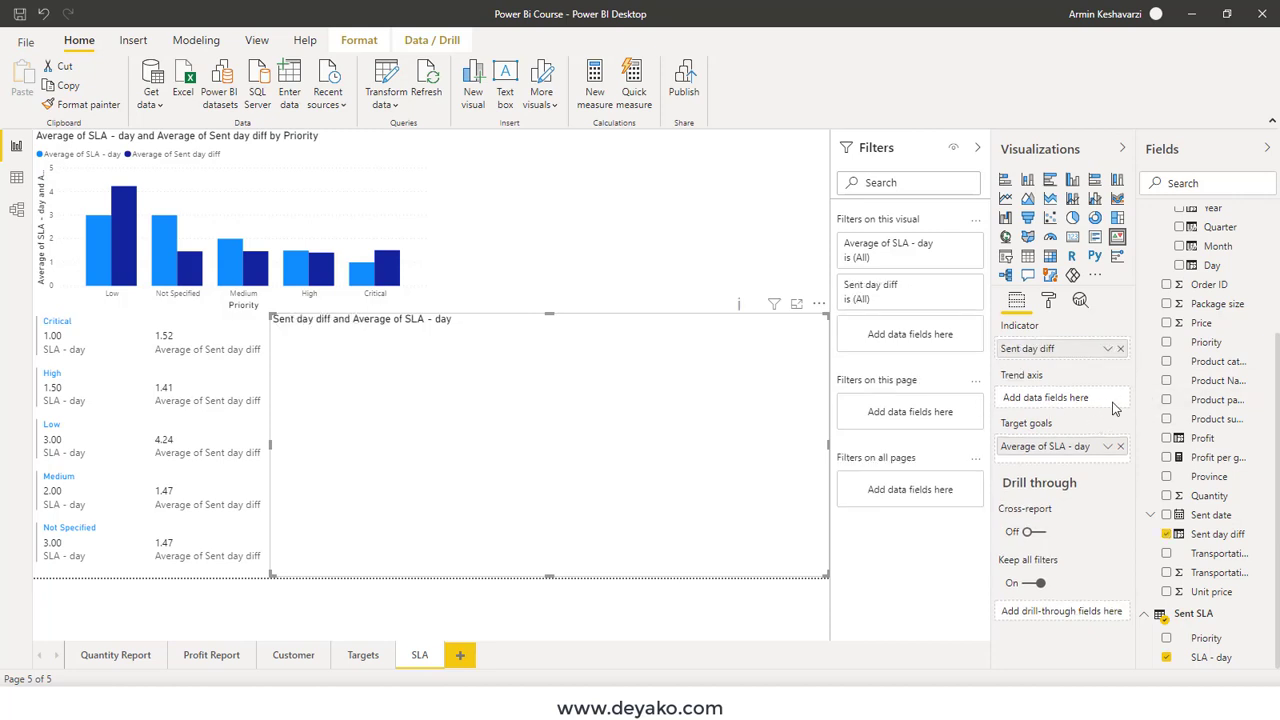
Step: Set the KPI trend axis to Order Date Month, after trying Quarter, giving 2.44 against goal 2.10
scroll(1190, 390, "up", 3)
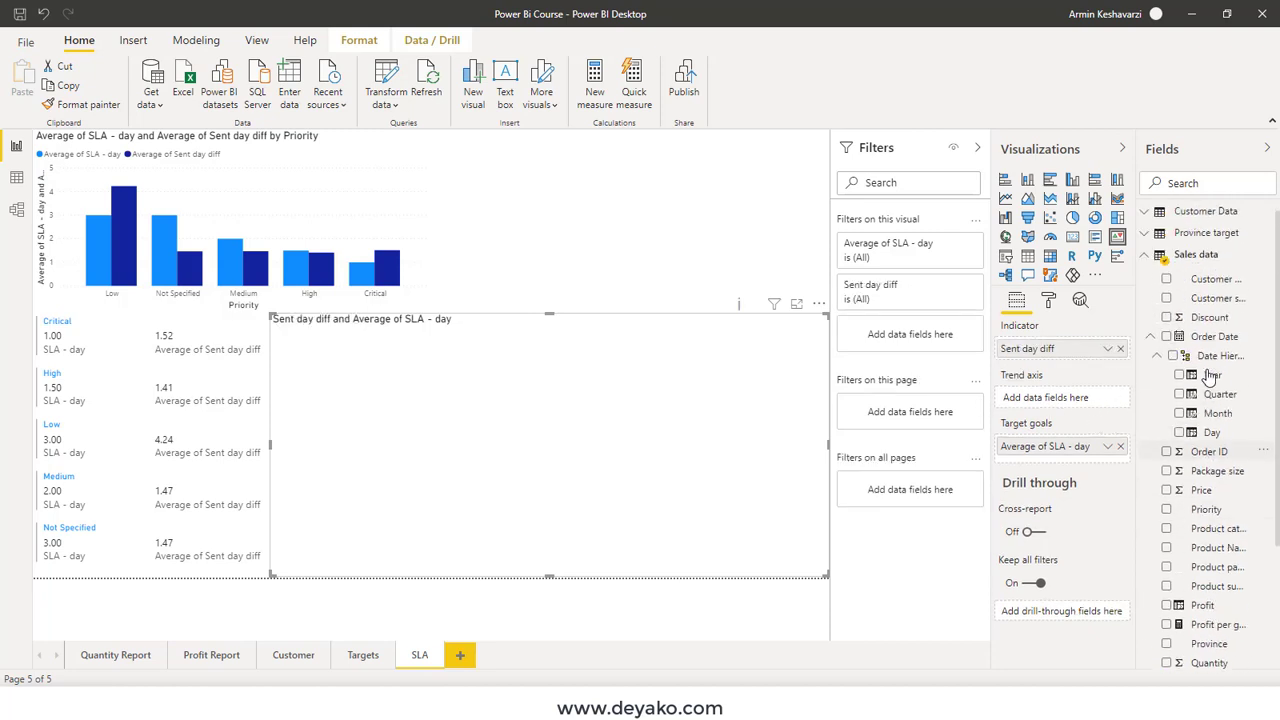
scroll(1200, 385, "up", 2)
left_click(1157, 361)
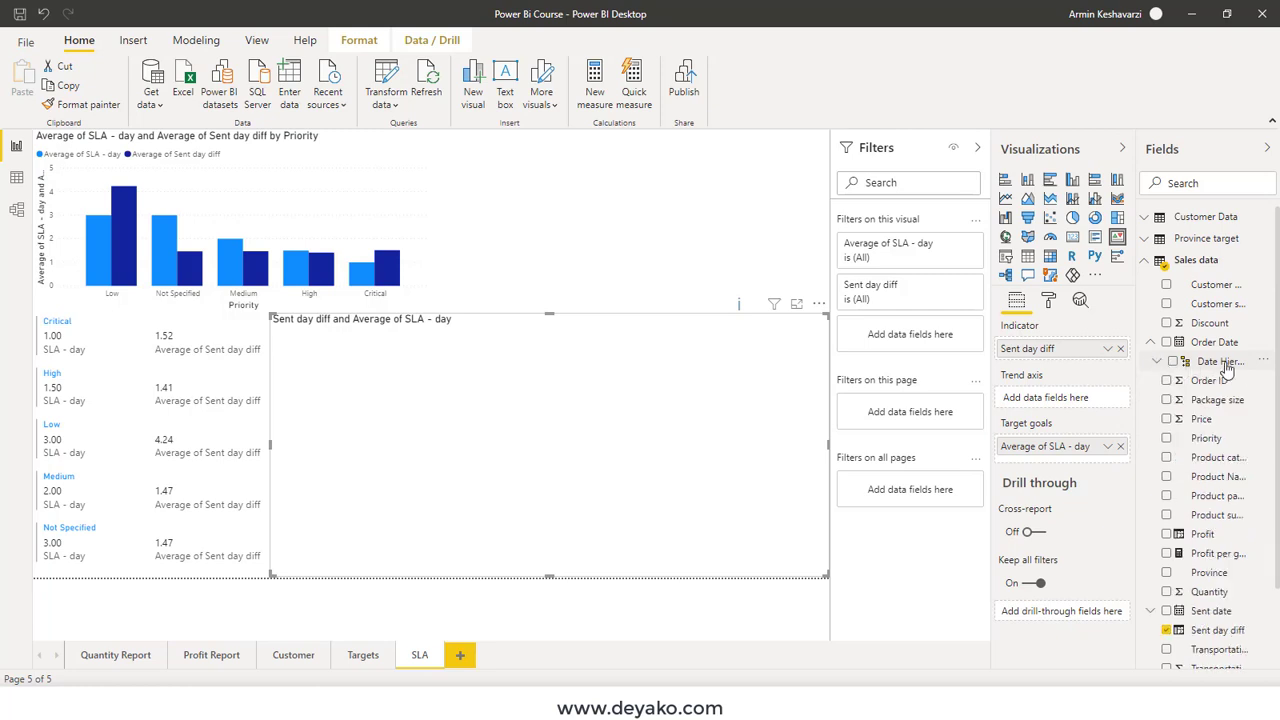
left_click(1157, 361)
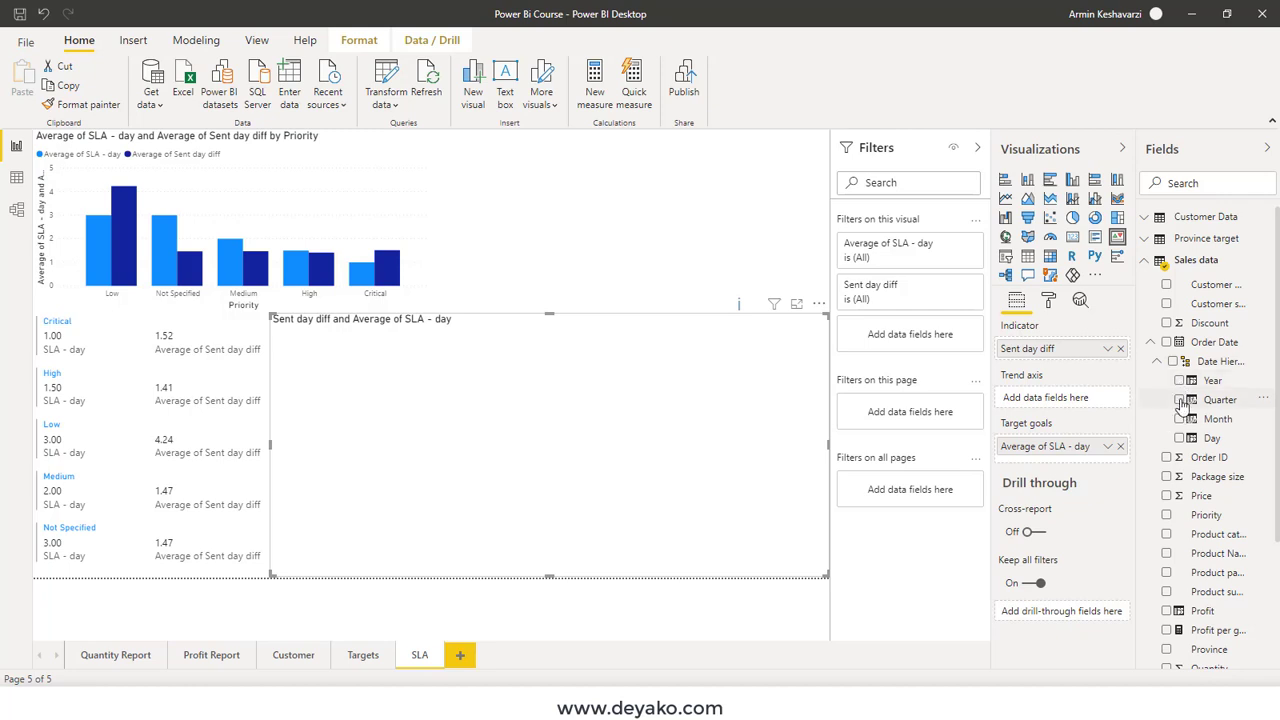
left_click(1180, 400)
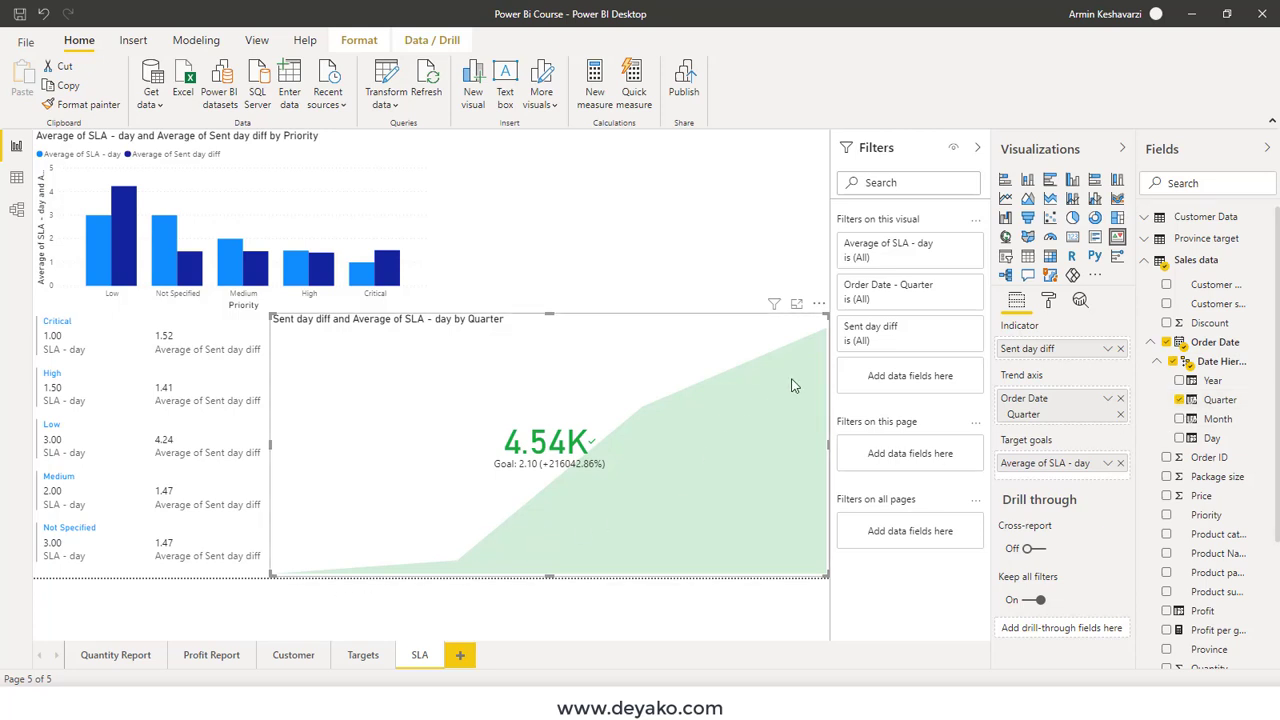
left_click(1179, 399)
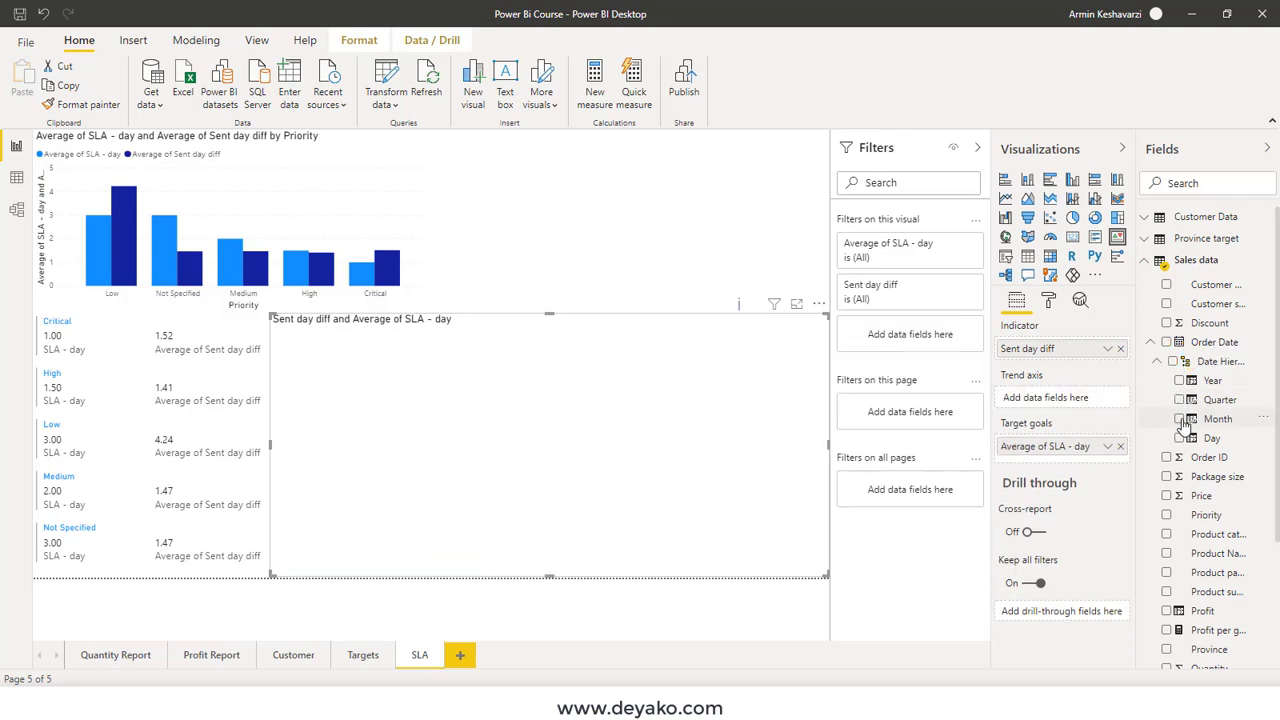
left_click(1179, 419)
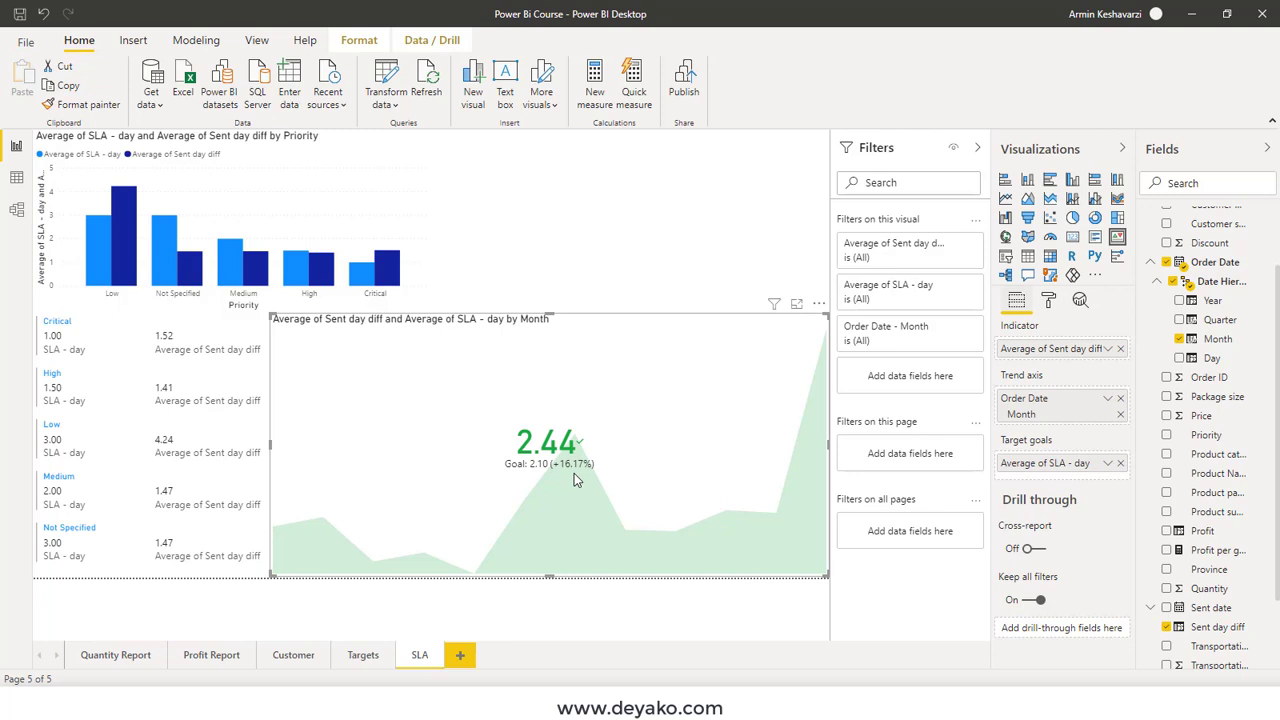
Step: In the KPI's Format pane, open the indicator settings and keep display units on Auto
left_click(1046, 301)
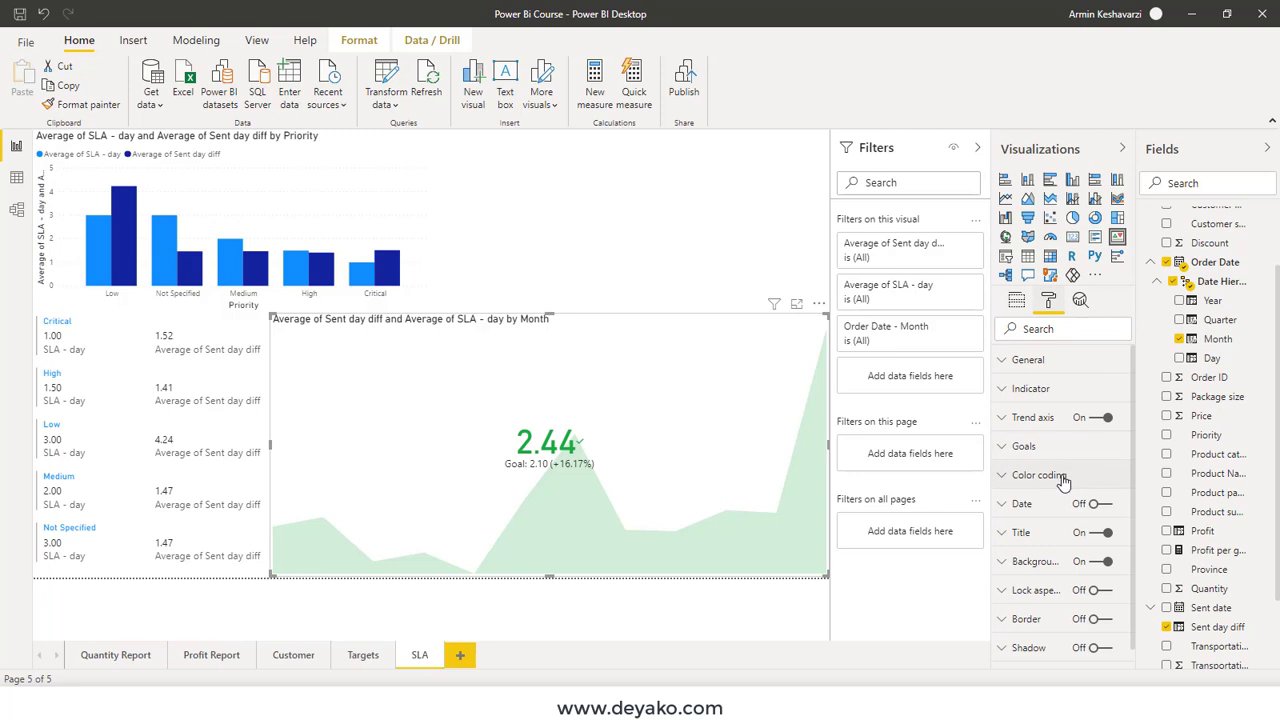
left_click(1046, 399)
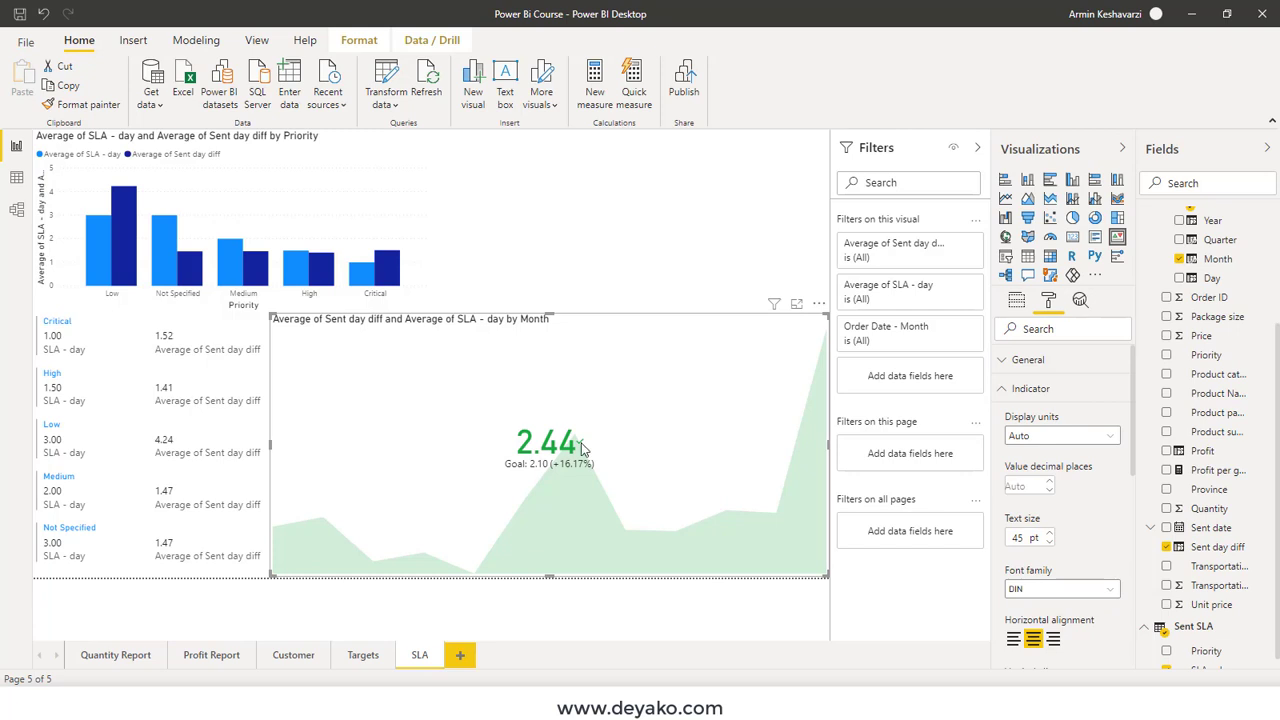
left_click(1086, 443)
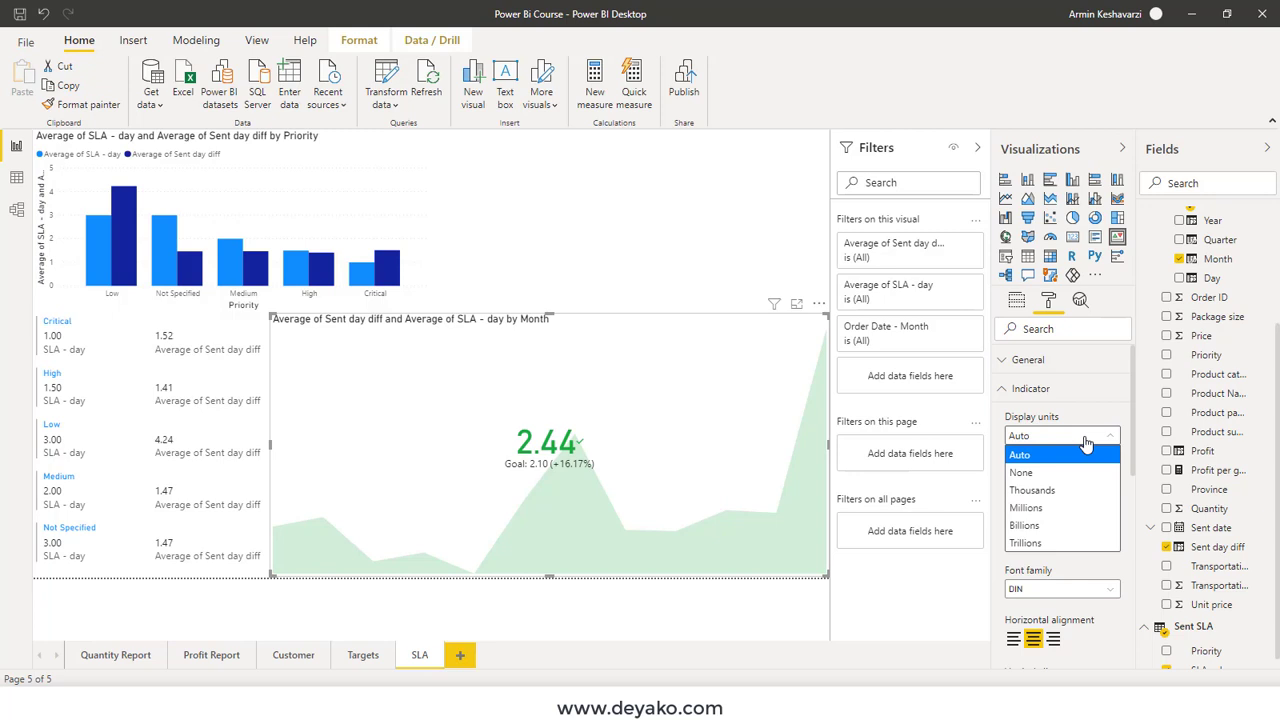
left_click(1084, 454)
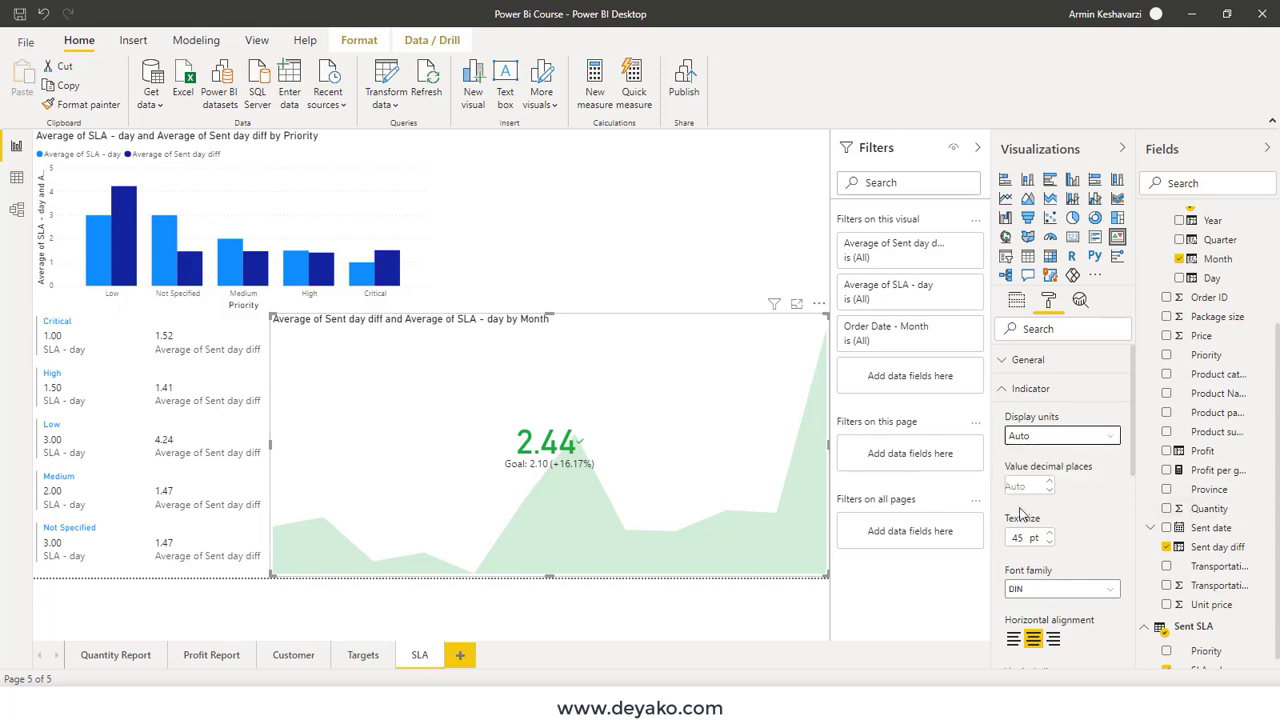
Step: Expand and collapse the General settings, then expand the Goals formatting card
scroll(1078, 554, "down", 3)
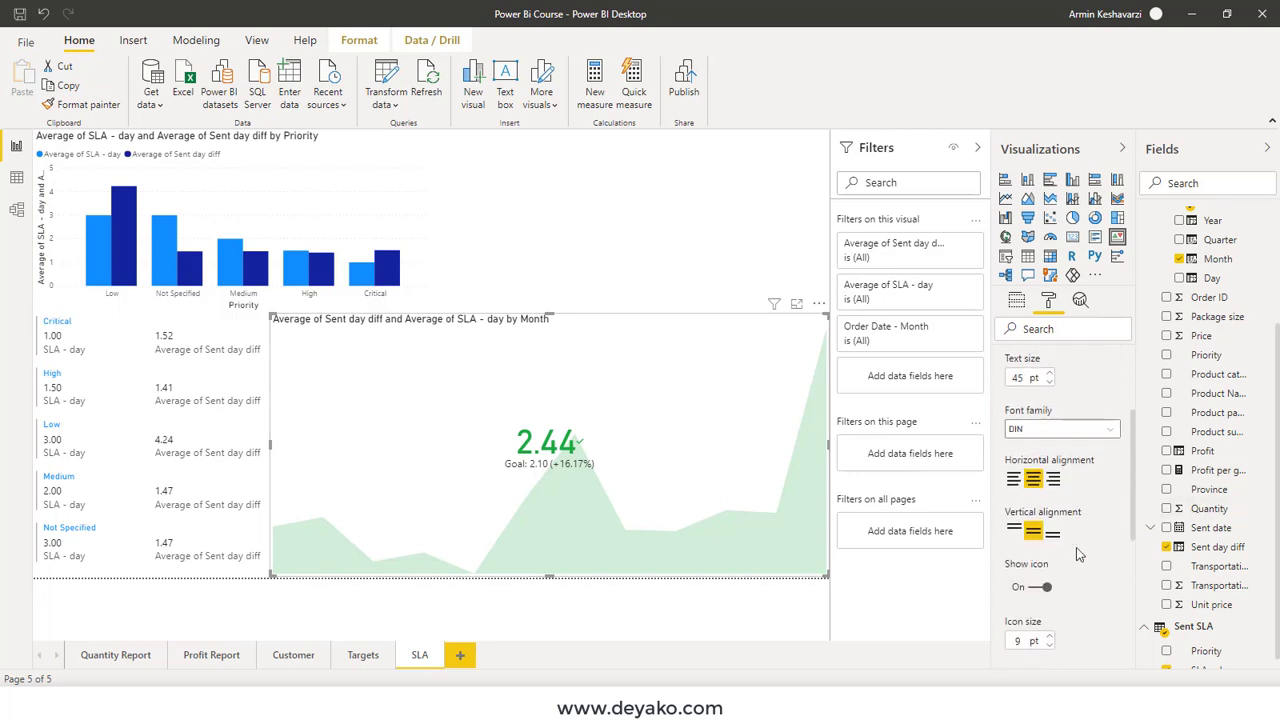
scroll(1078, 554, "down", 1)
scroll(1070, 540, "down", 1)
scroll(1050, 500, "up", 3)
scroll(1035, 475, "up", 2)
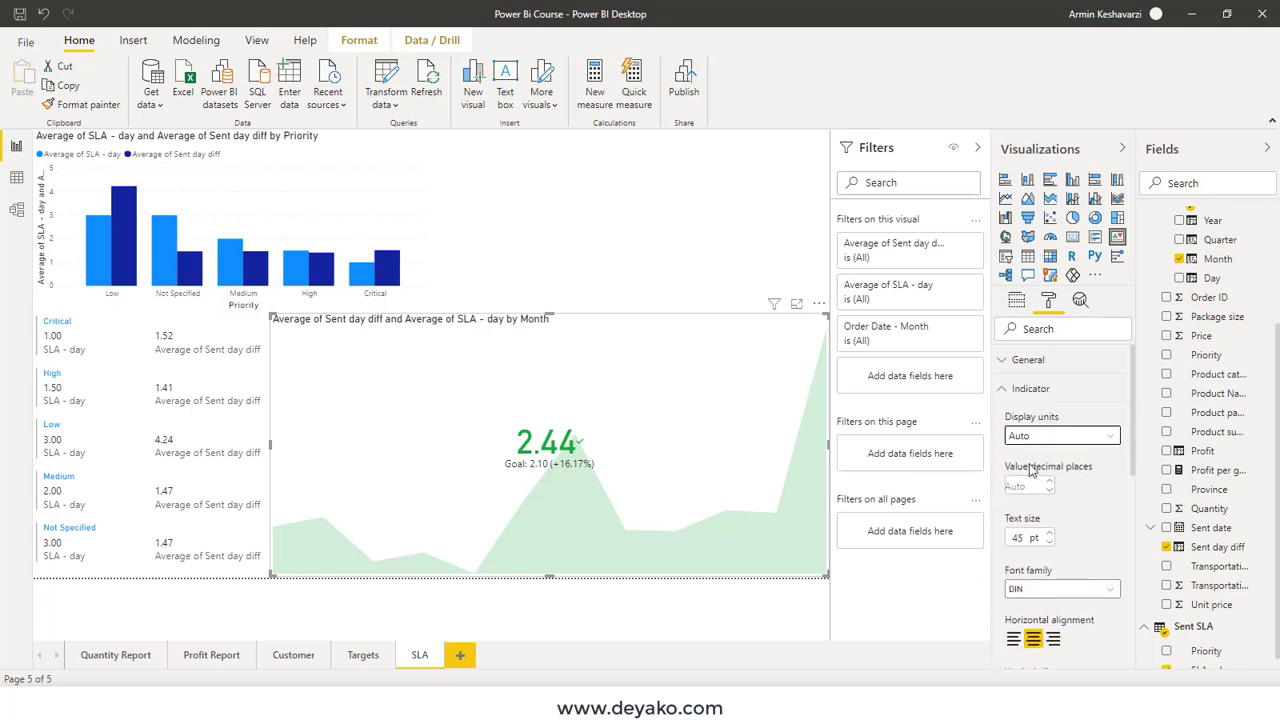
left_click(1020, 390)
left_click(1026, 362)
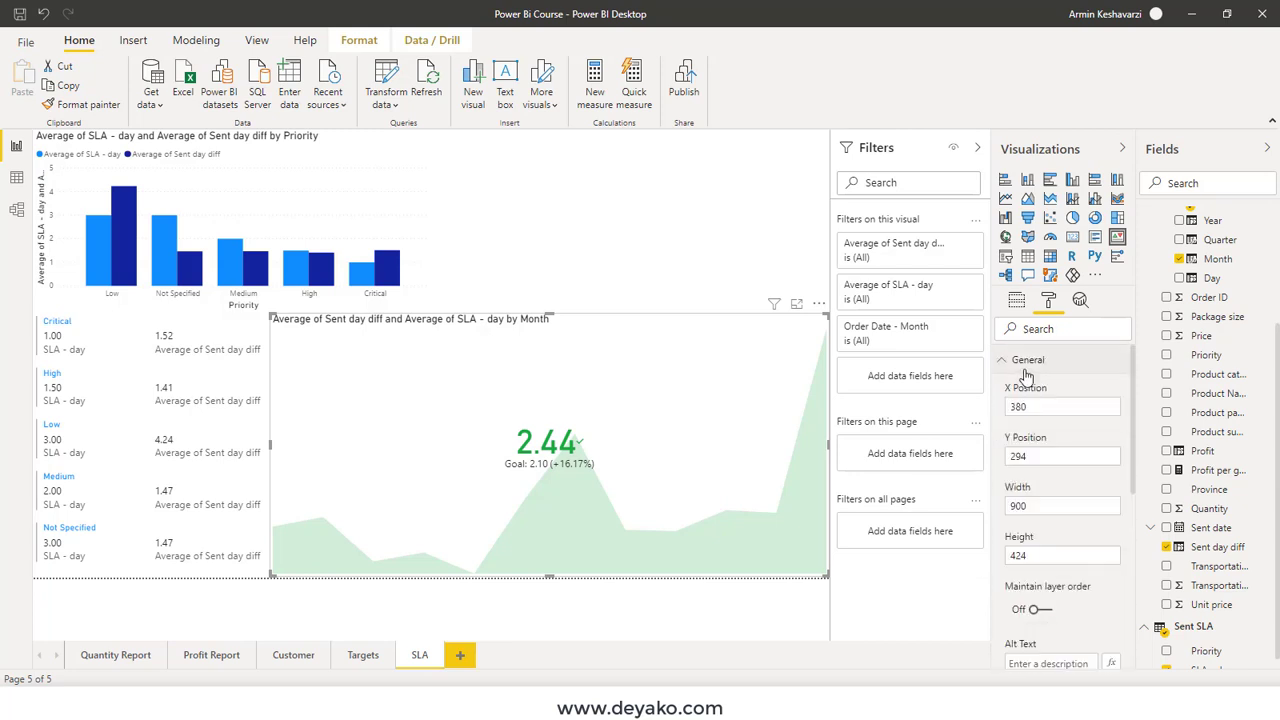
left_click(1026, 370)
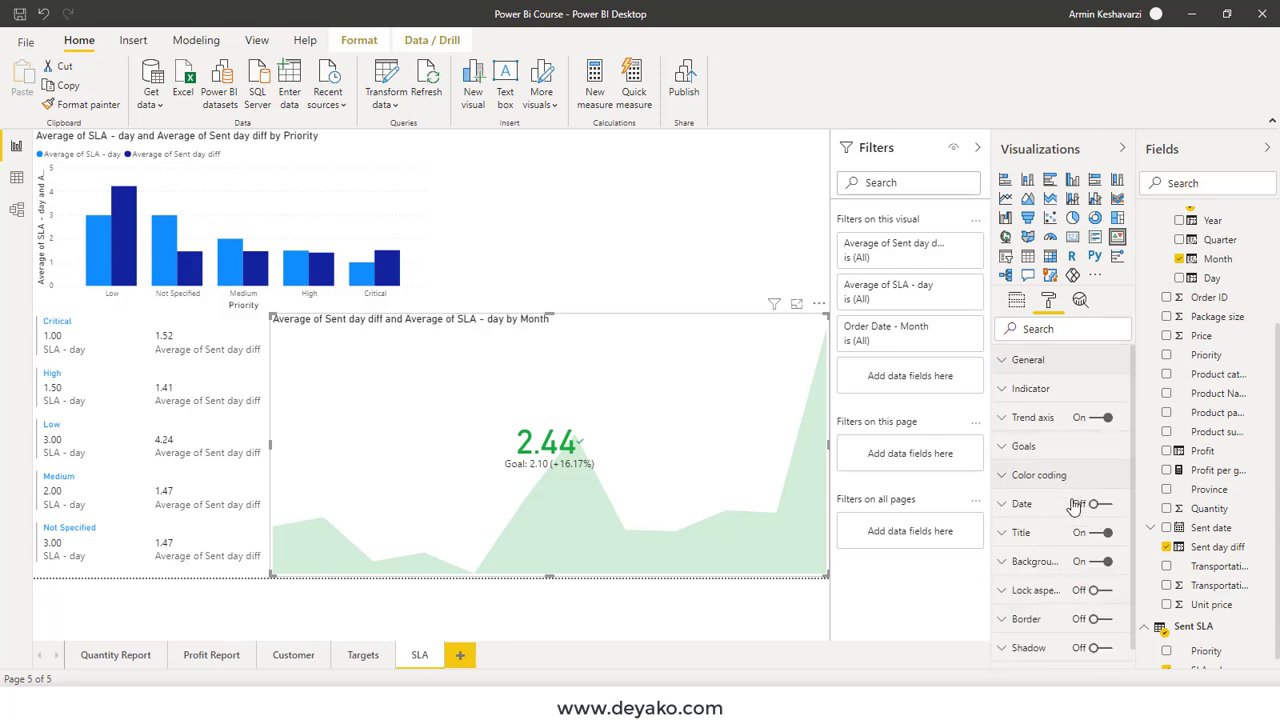
left_click(1068, 455)
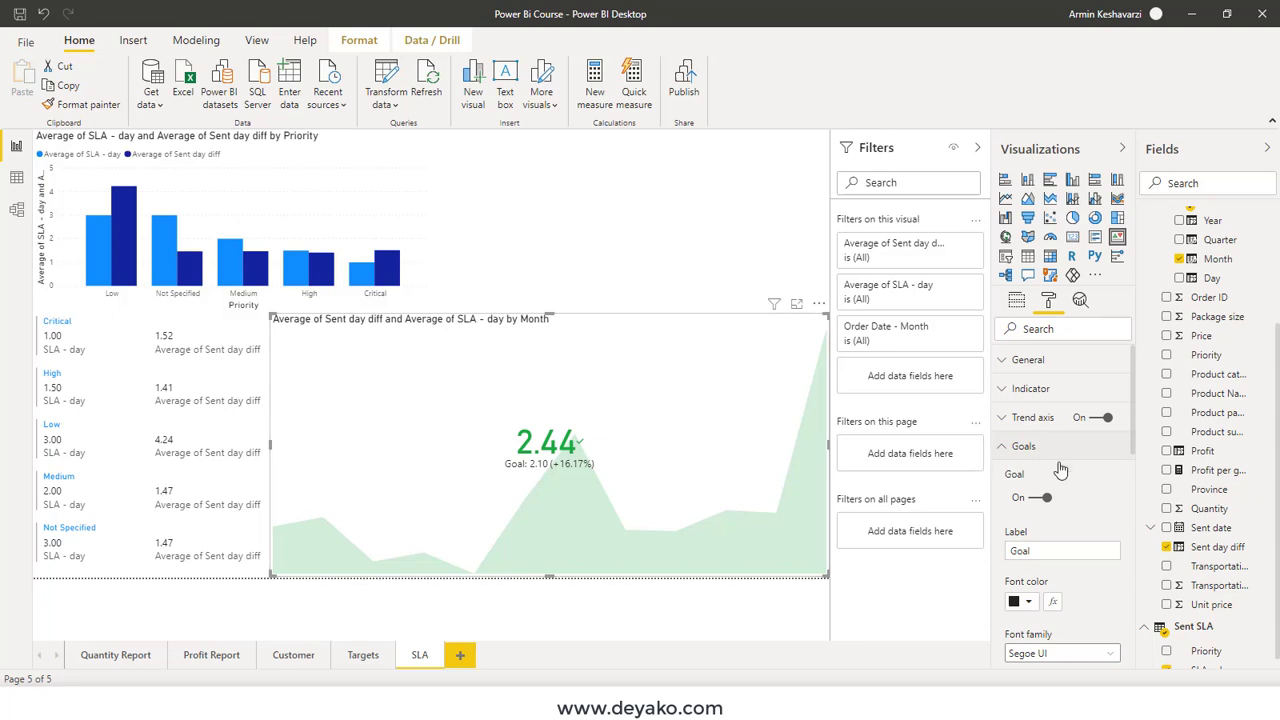
Step: Set the KPI goal distance label to Value instead of percent
scroll(1061, 560, "down", 2)
scroll(1061, 567, "down", 2)
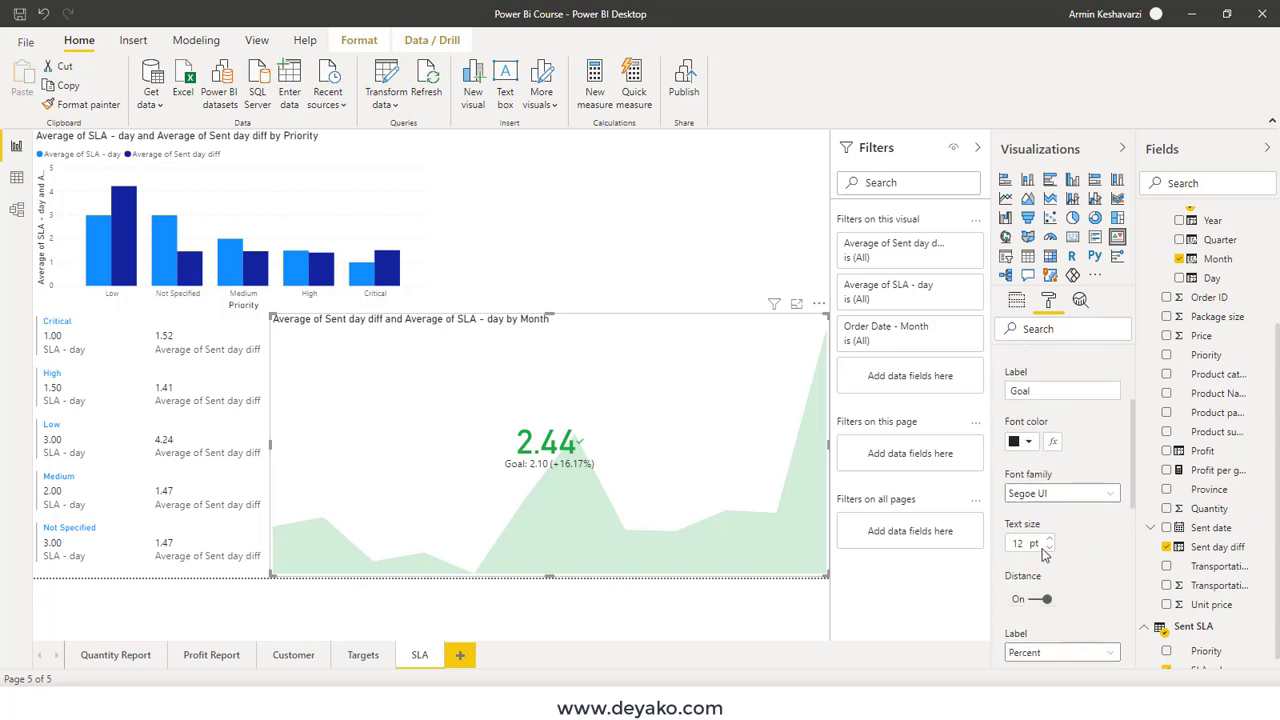
scroll(1082, 568, "down", 2)
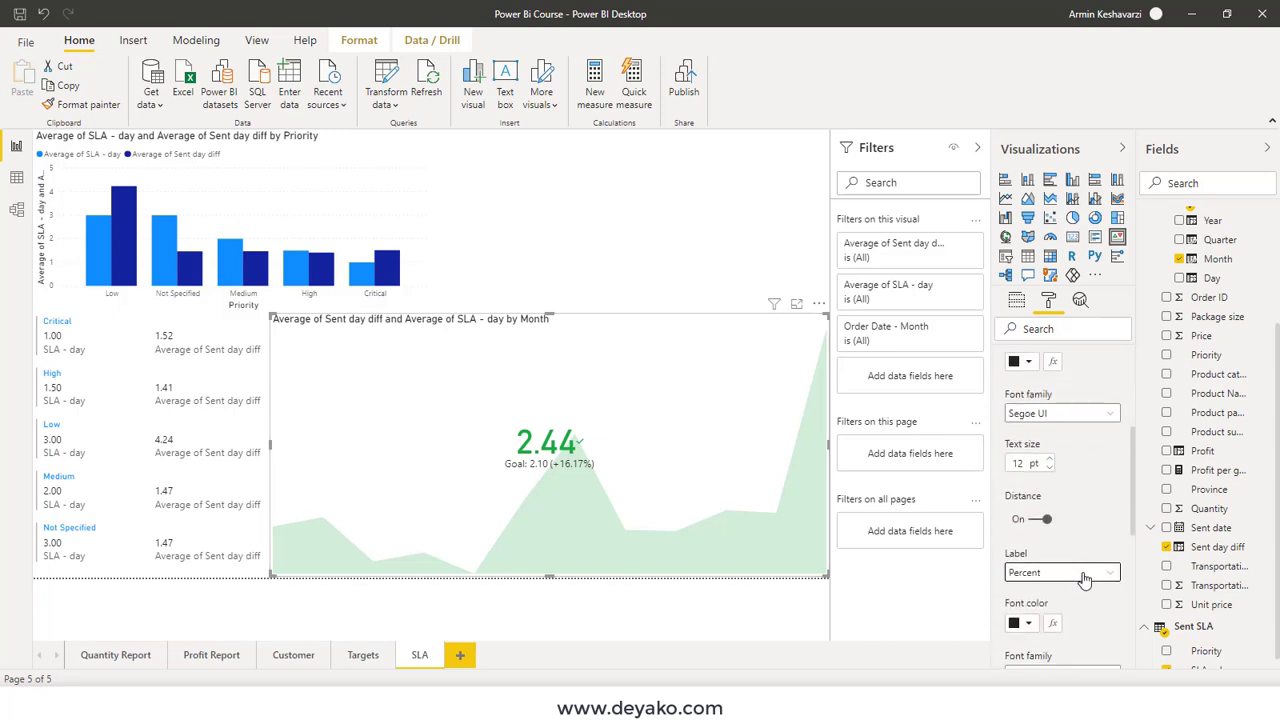
left_click(1080, 572)
left_click(1062, 592)
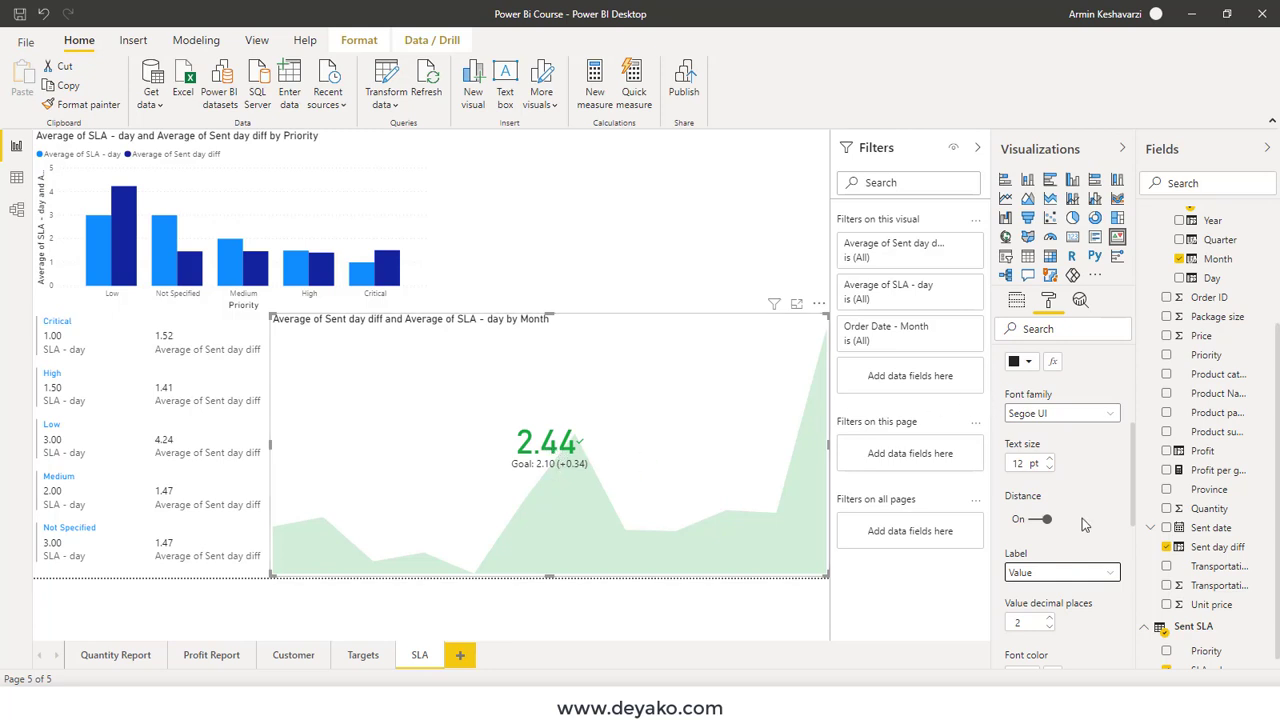
Step: Set Distance direction to Decreasing is positive, then collapse the Goals card
scroll(1082, 518, "down", 2)
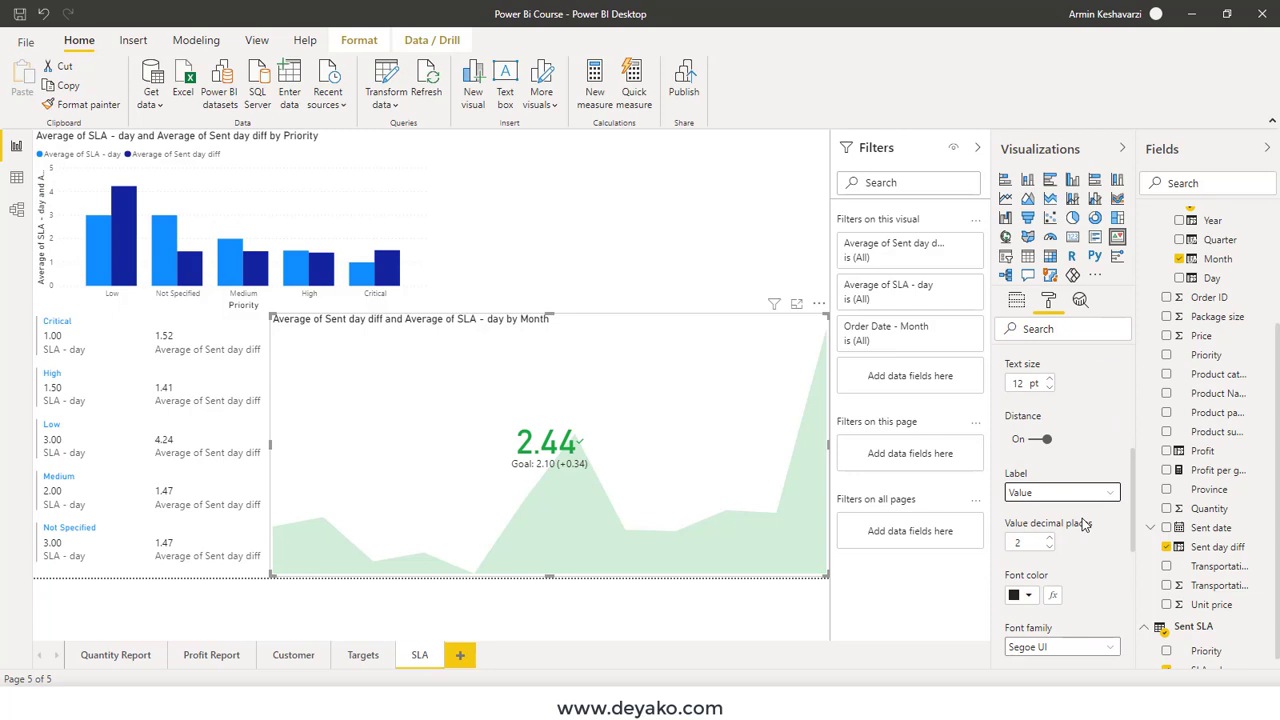
scroll(1082, 523, "down", 4)
scroll(1082, 518, "down", 2)
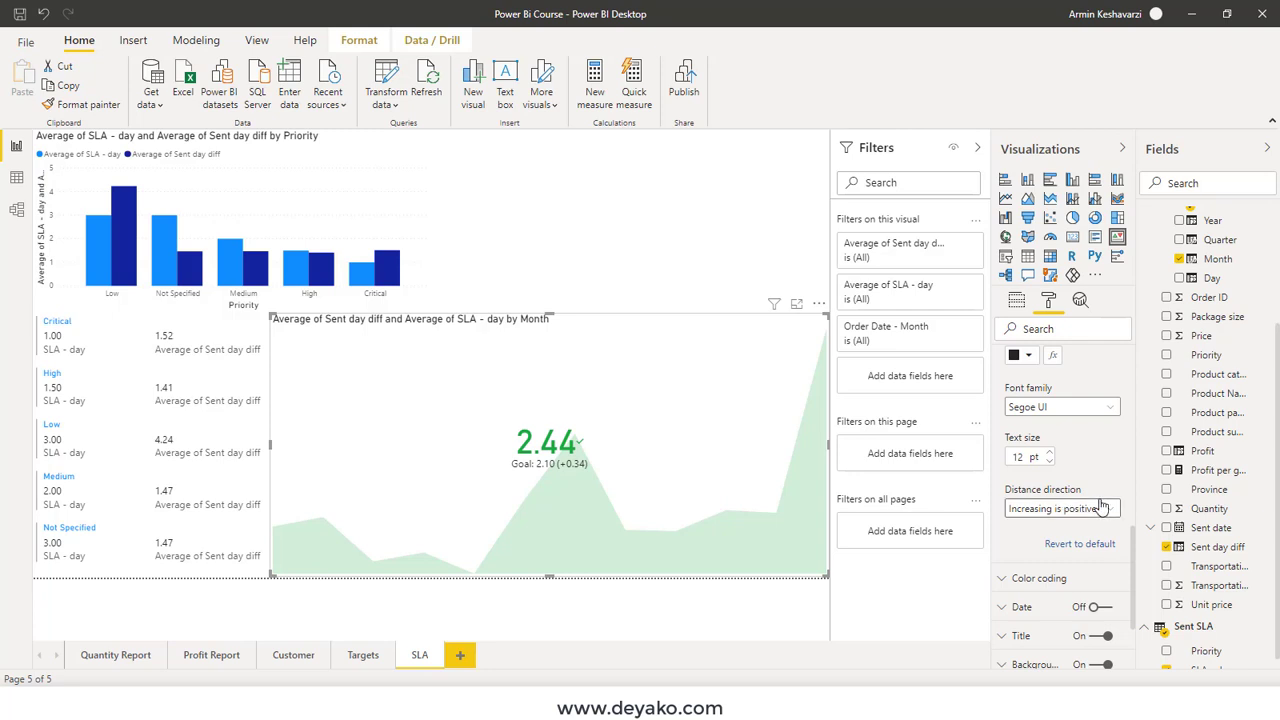
left_click(1094, 510)
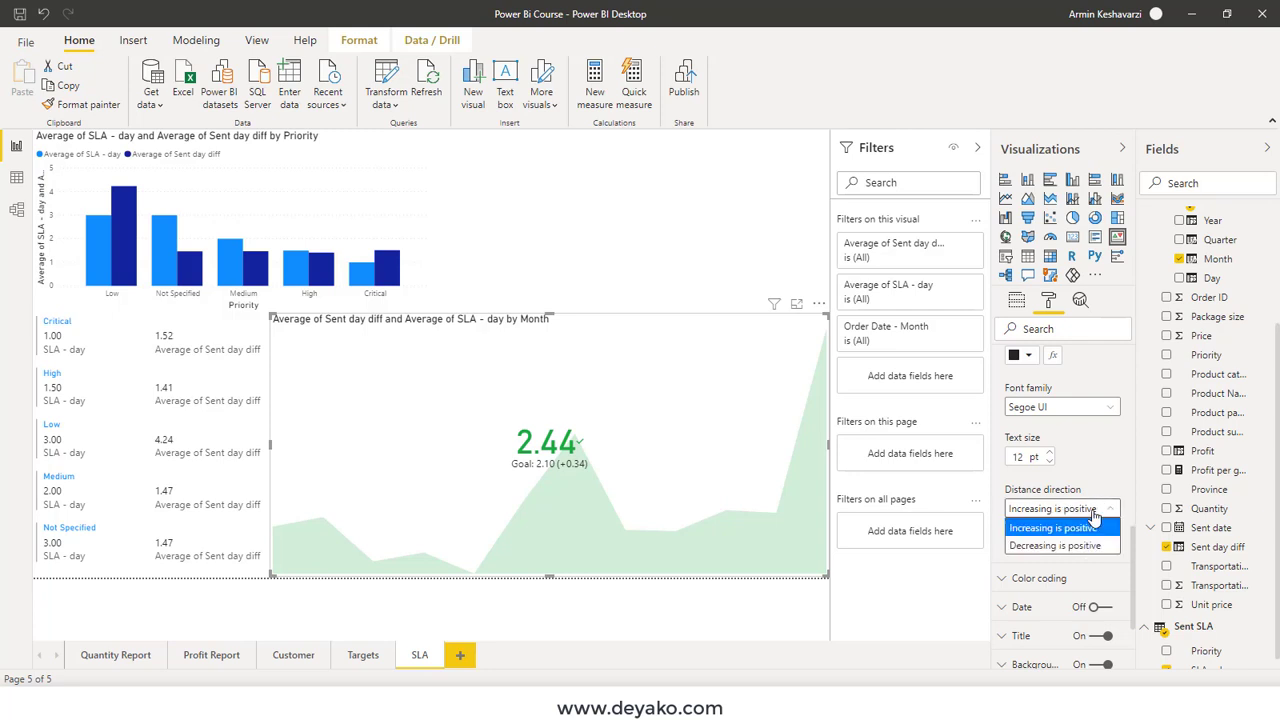
left_click(1065, 548)
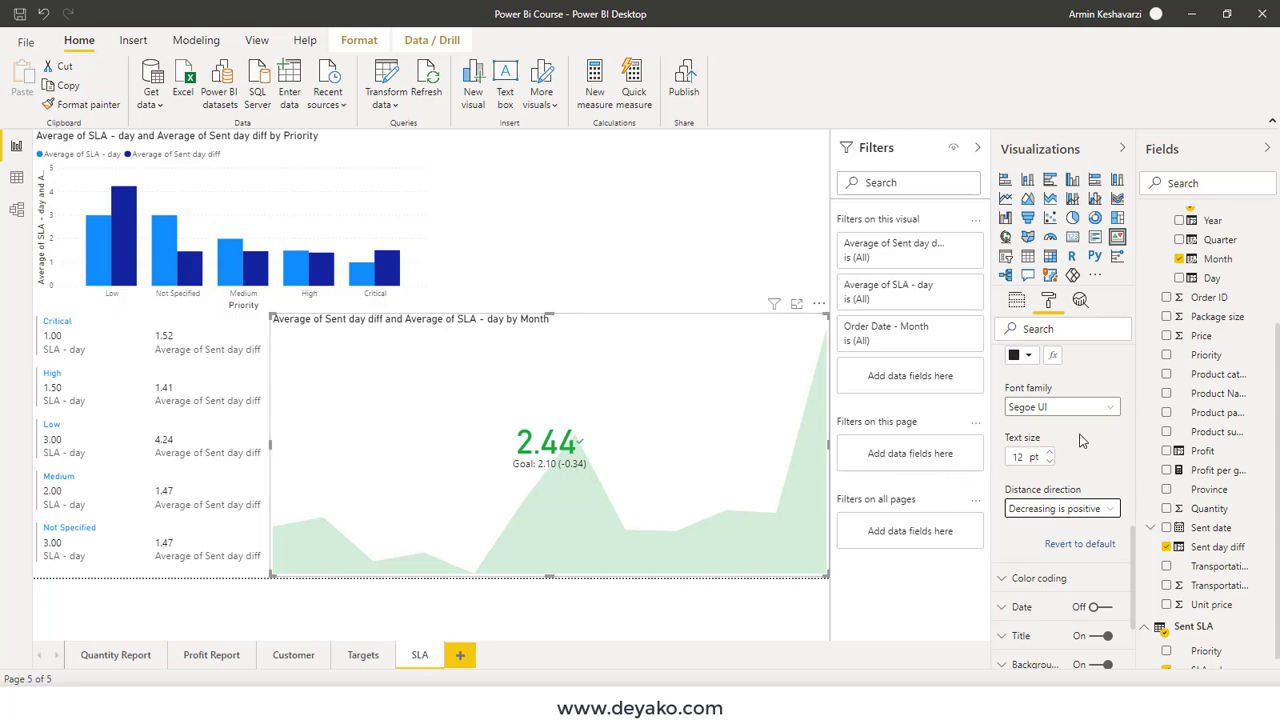
scroll(1060, 397, "up", 1)
scroll(1060, 397, "up", 2)
scroll(1060, 397, "up", 2)
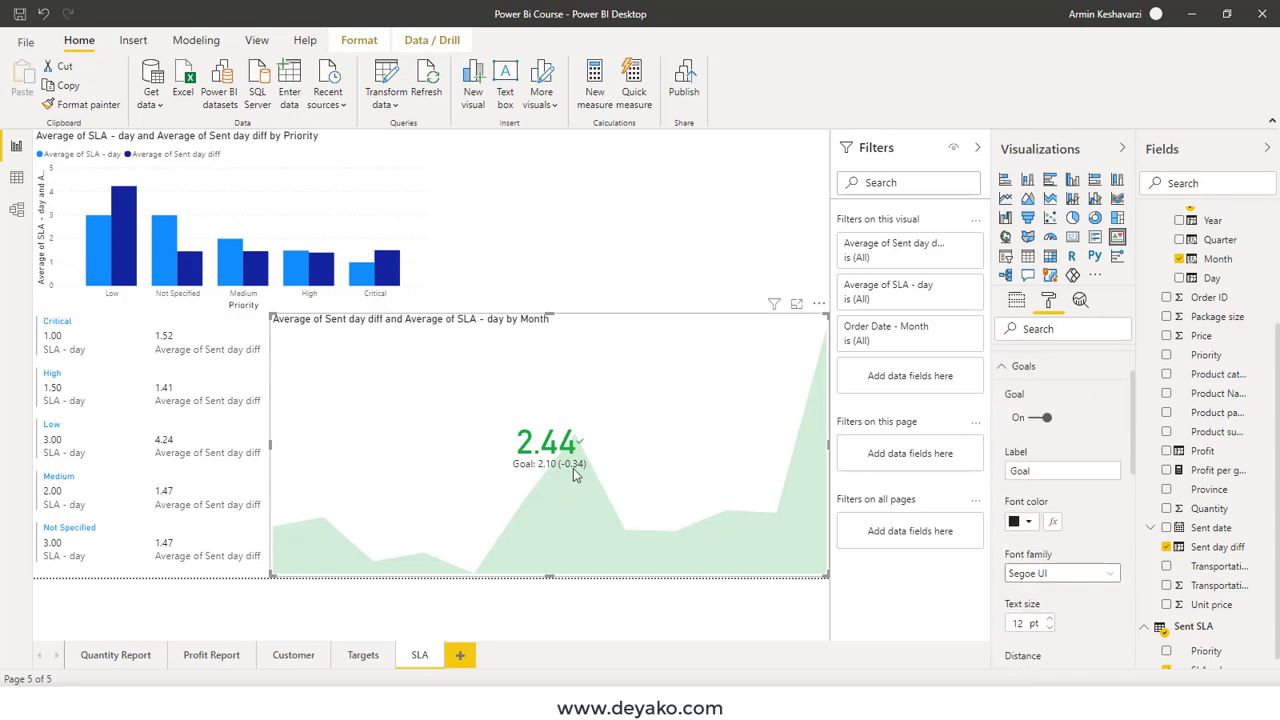
left_click(1030, 367)
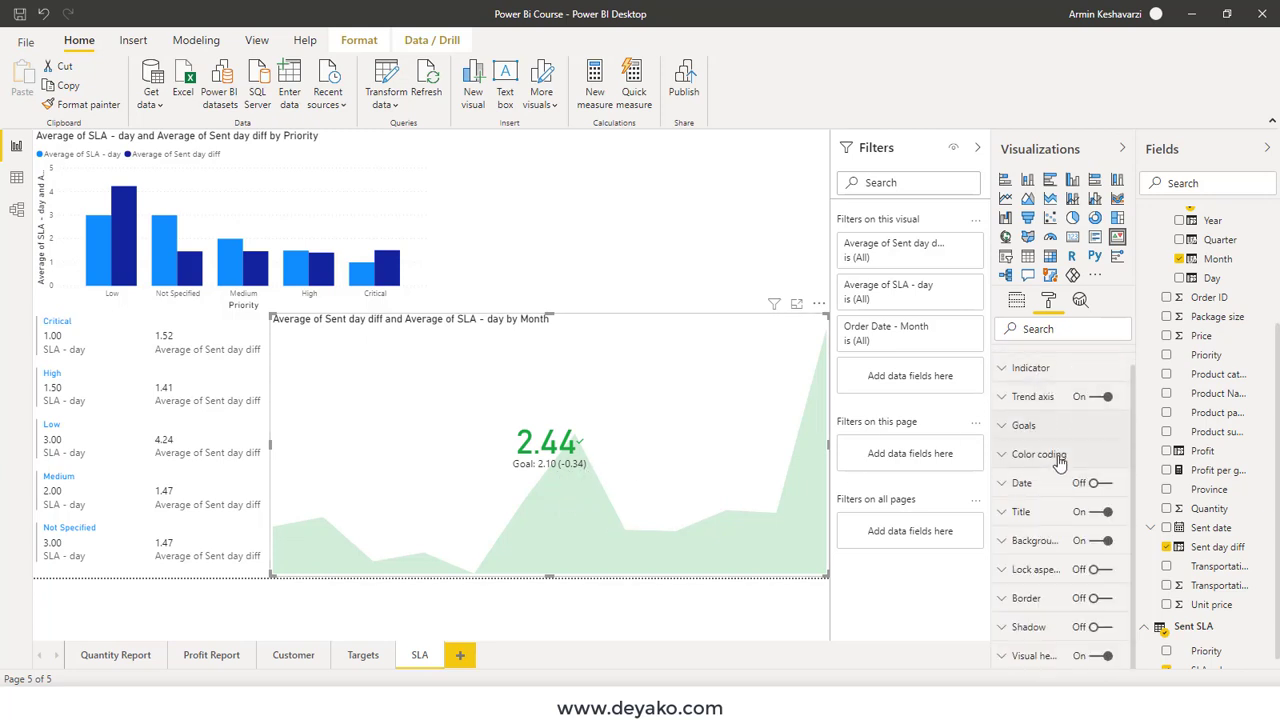
Step: Set the KPI's Color coding direction to Low is good
left_click(1058, 456)
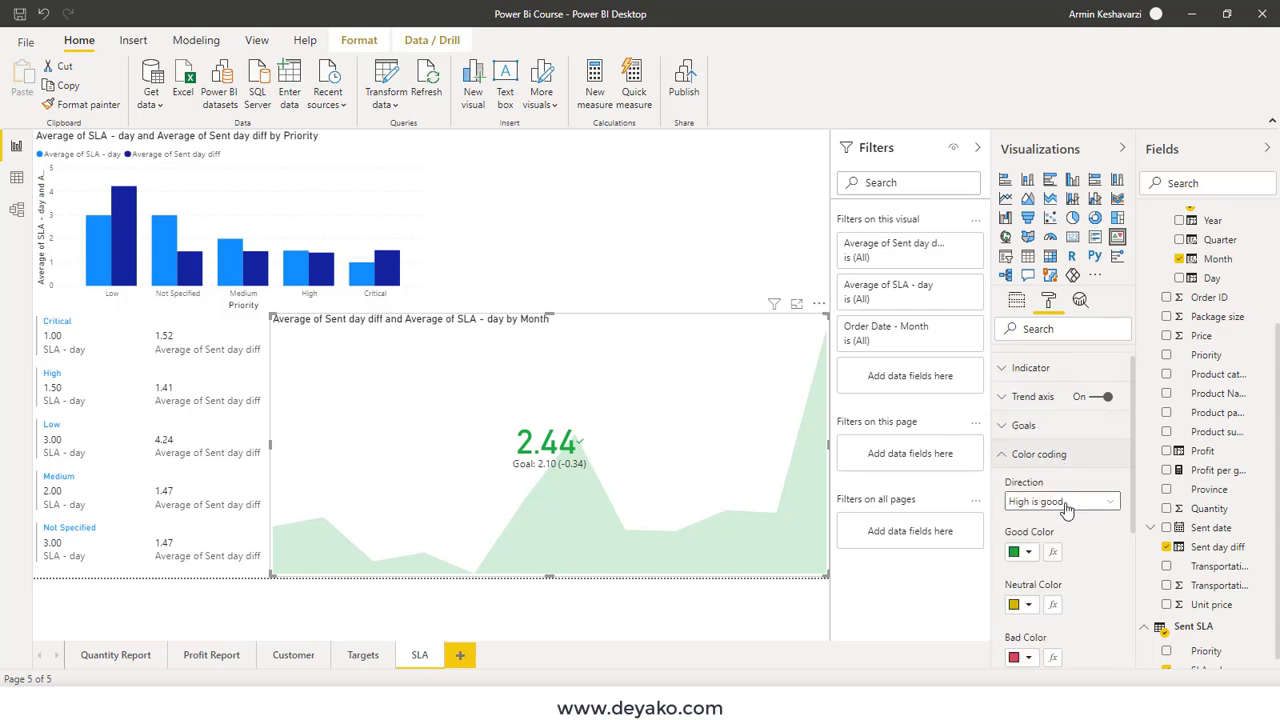
left_click(1085, 505)
left_click(1070, 534)
scroll(1070, 585, "down", 2)
scroll(1070, 585, "down", 5)
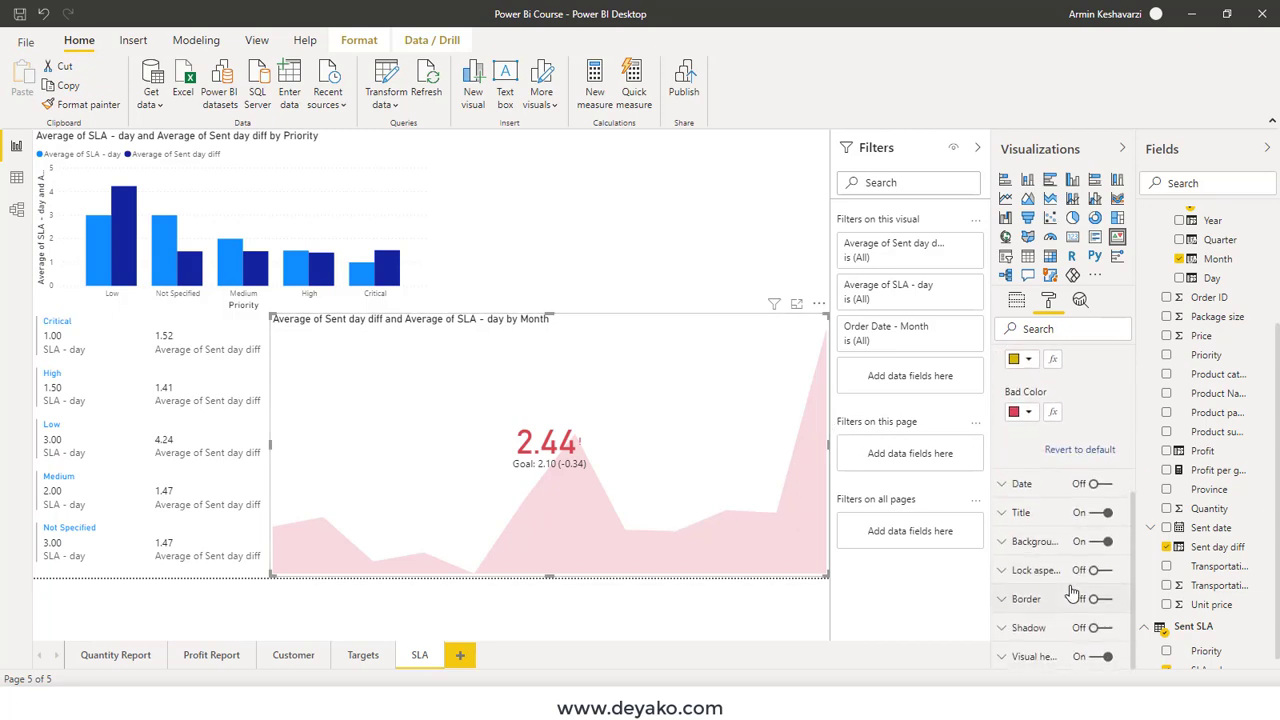
scroll(1055, 470, "up", 7)
left_click(1052, 452)
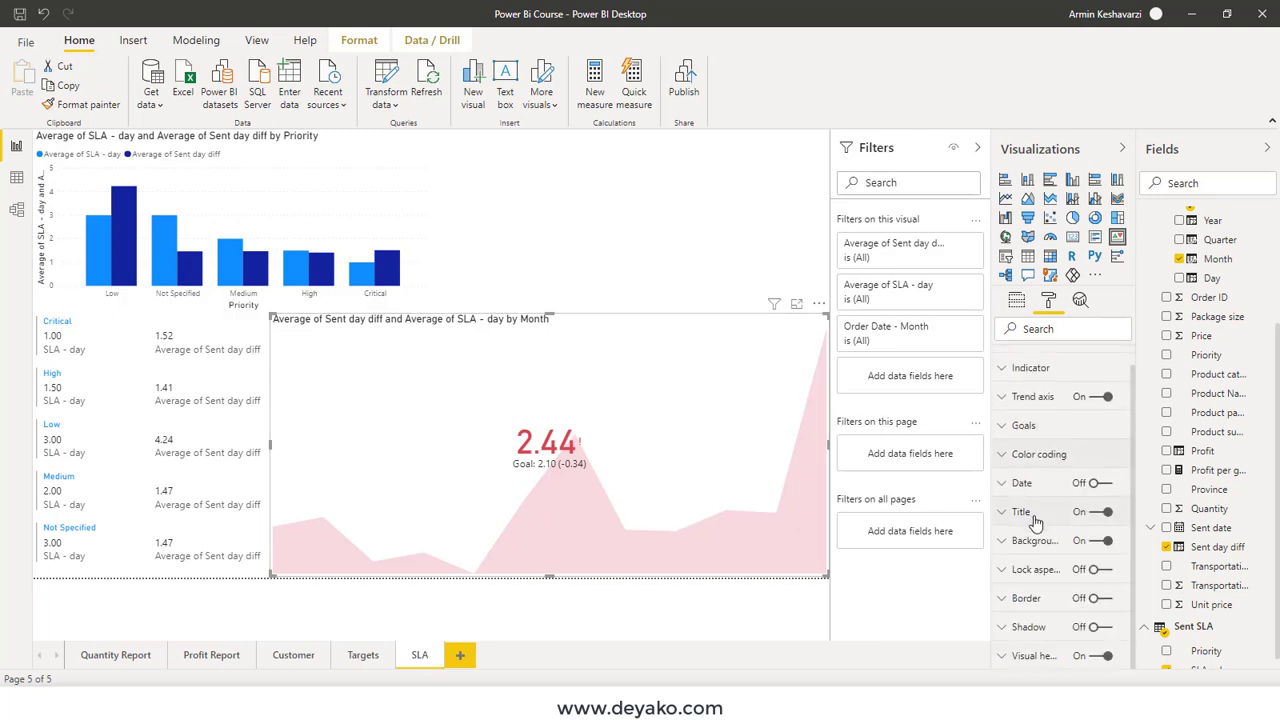
Step: Turn the KPI's Date display on and show the visual in focus mode
left_click(1110, 487)
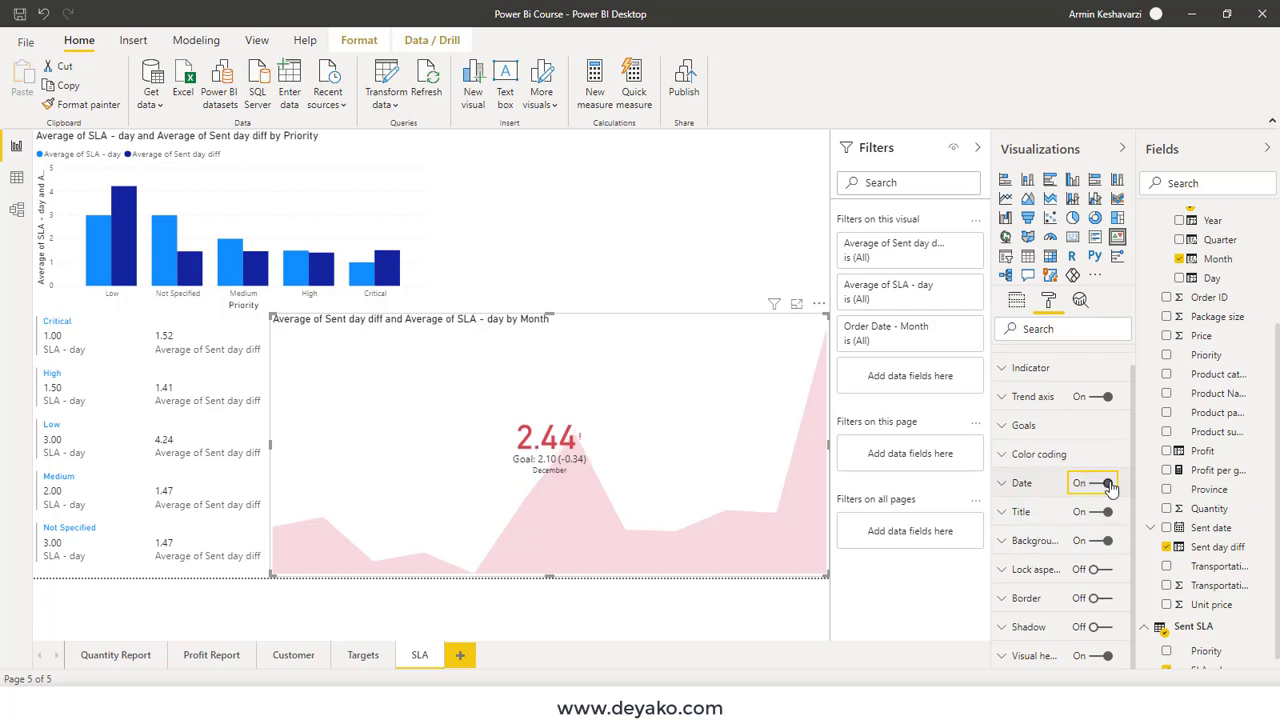
left_click(1089, 486)
left_click(1104, 486)
key("Tab")
key("Tab")
key("Tab")
left_click(576, 492)
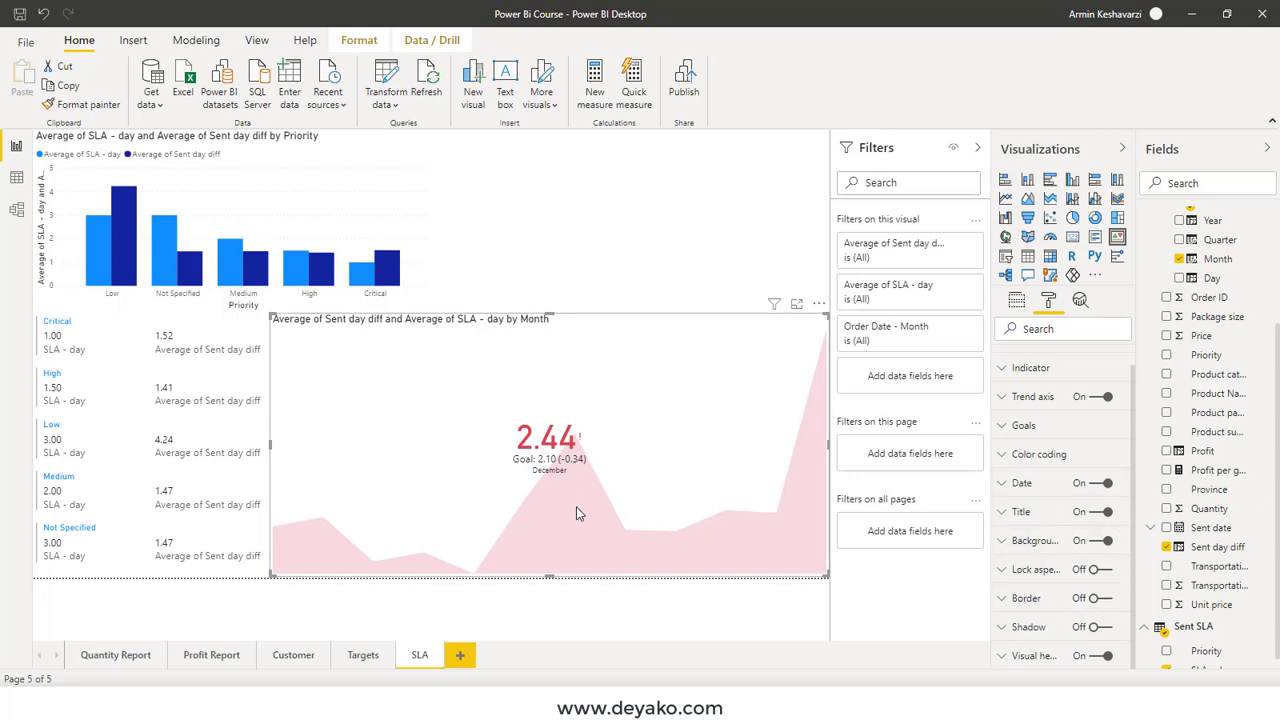
left_click(797, 305)
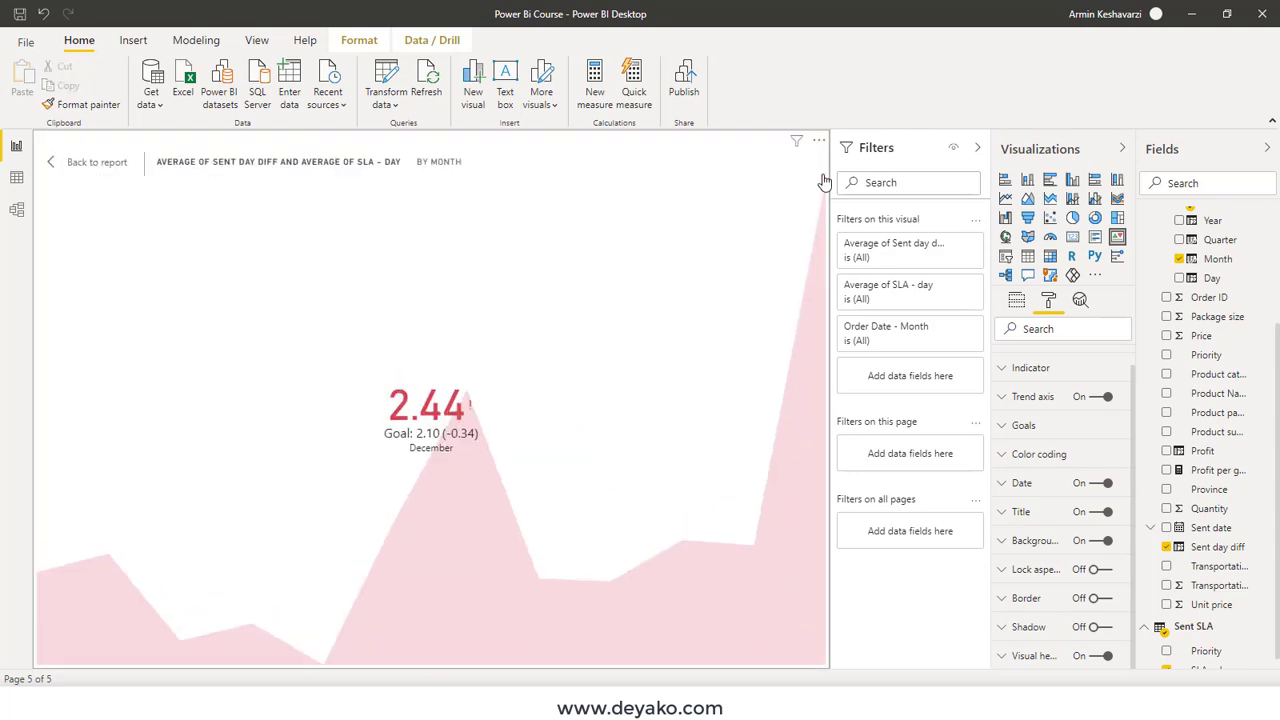
Step: Show the KPI's monthly data as a table beneath it and switch its Trend axis Off
left_click(820, 142)
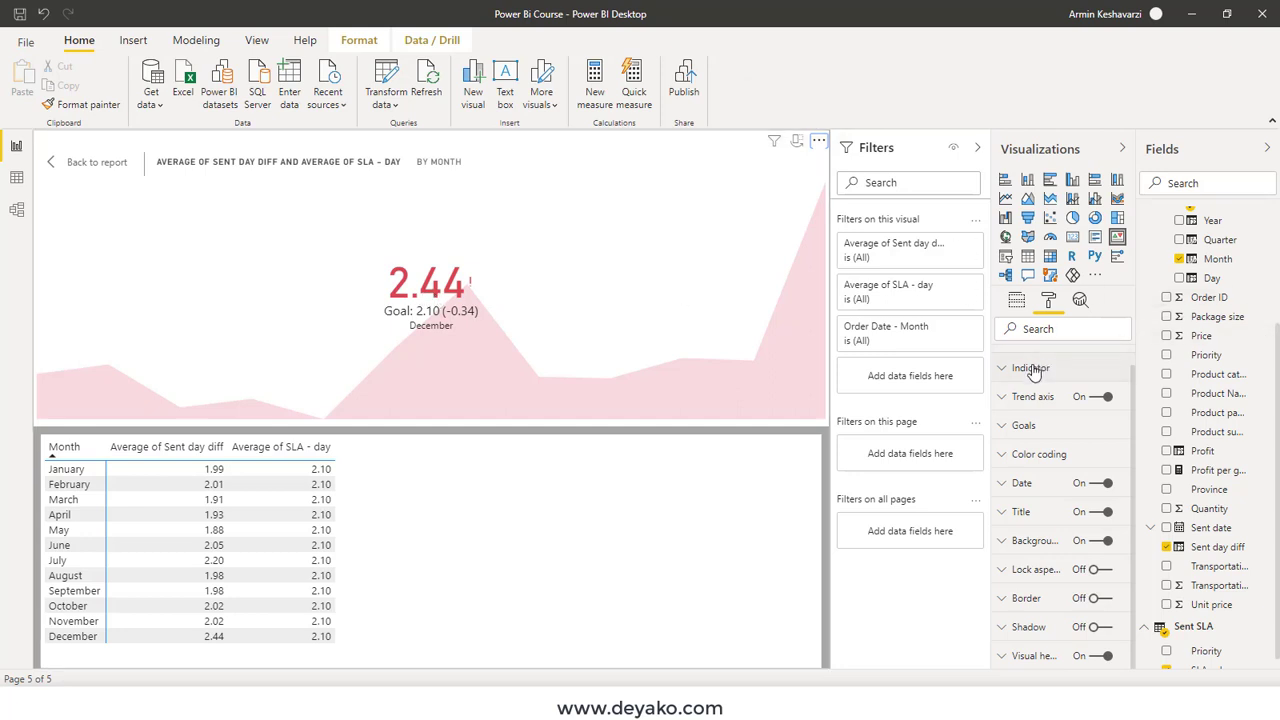
scroll(1038, 390, "up", 1)
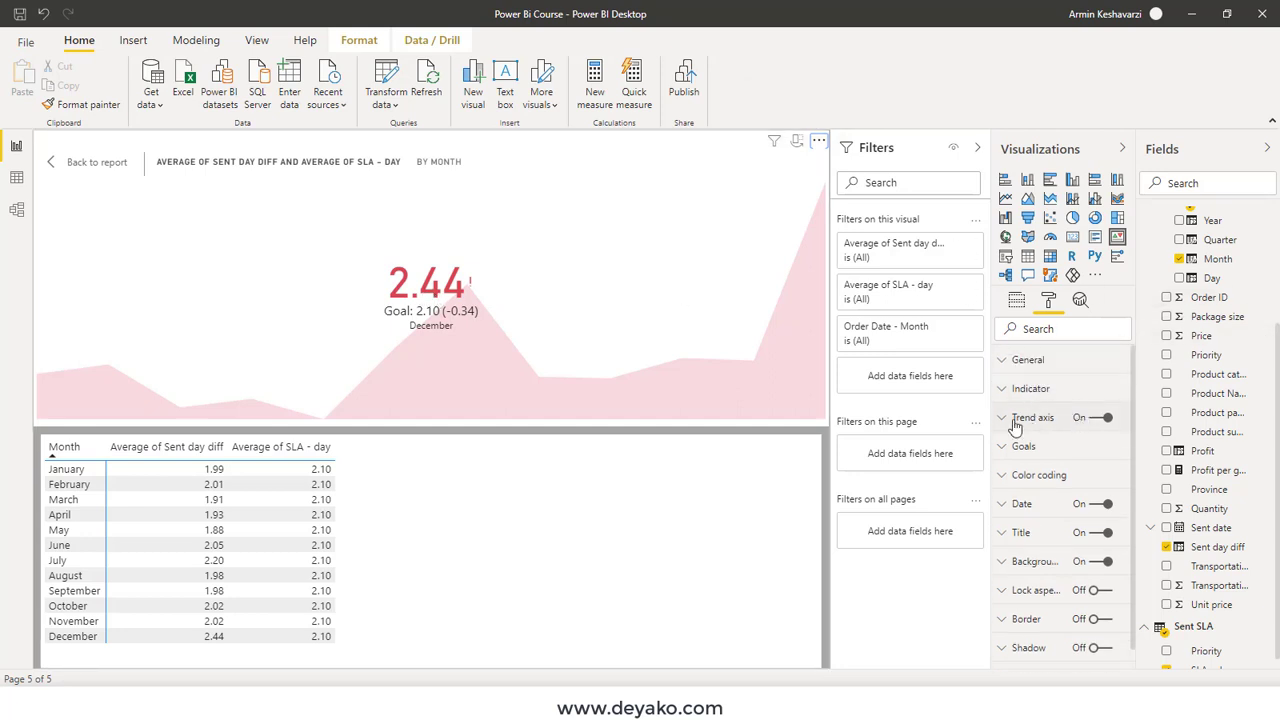
left_click(1073, 419)
left_click(1075, 421)
left_click(1098, 418)
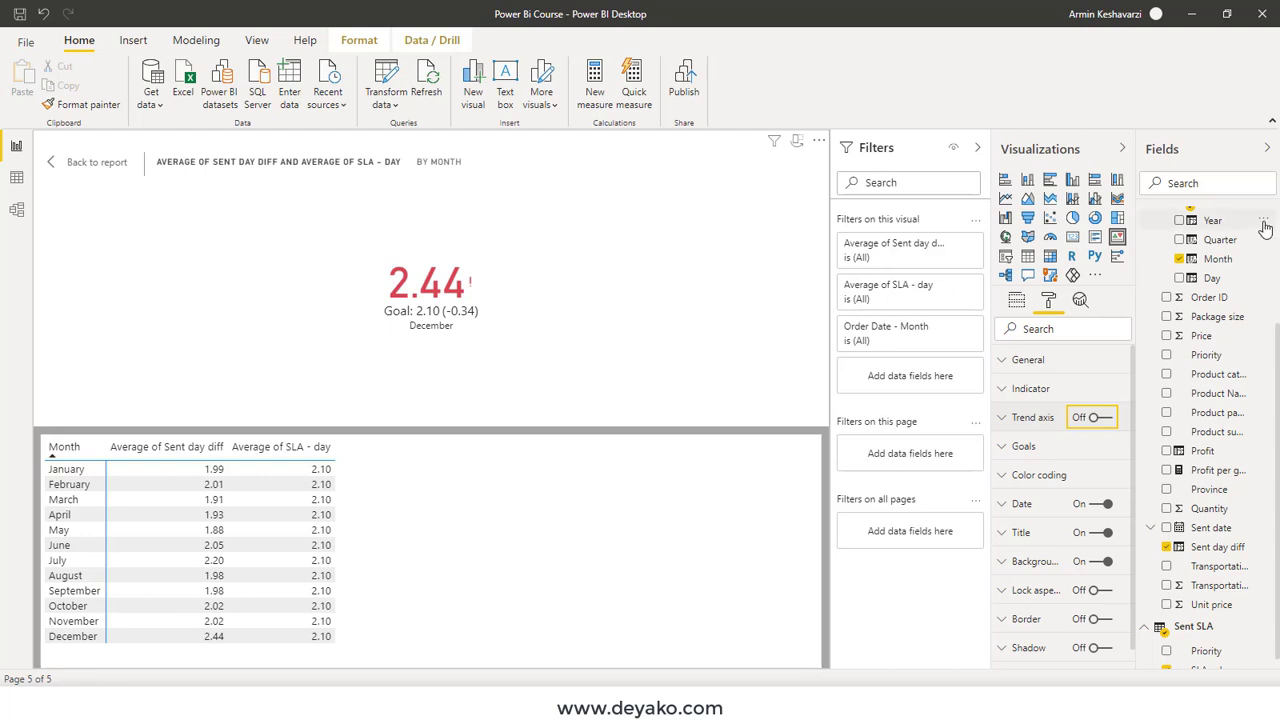
scroll(1240, 288, "up", 2)
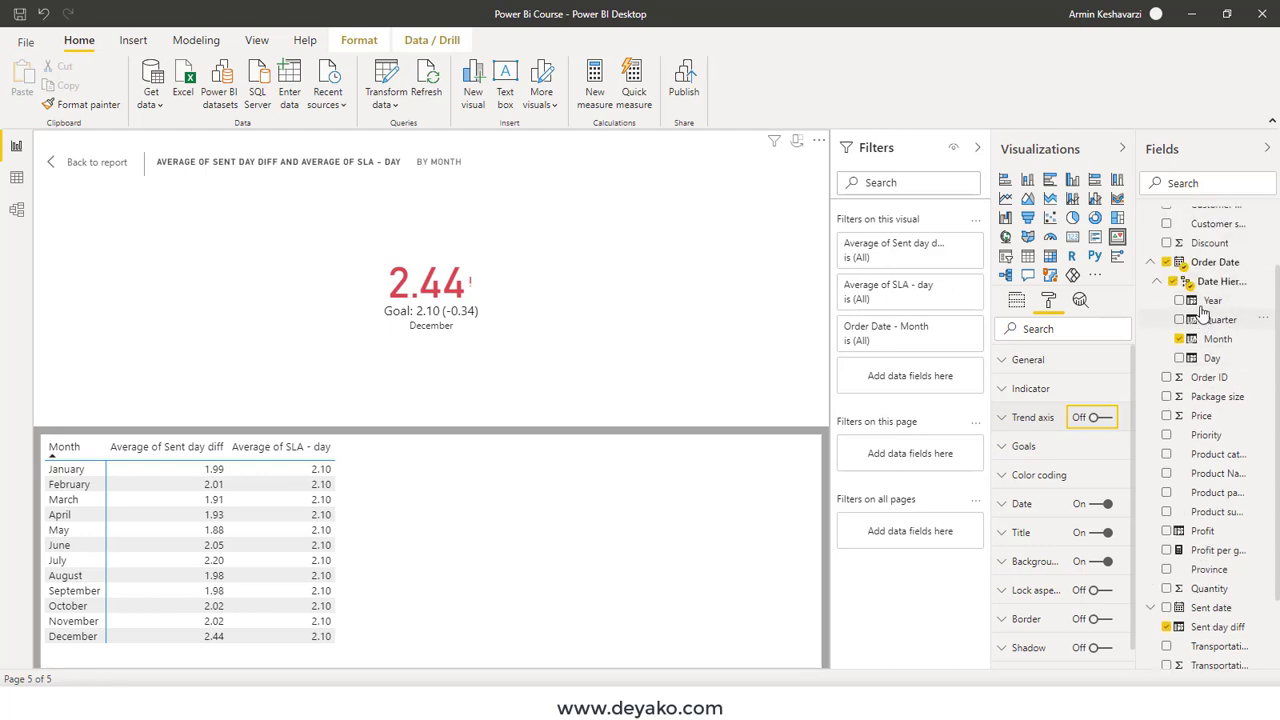
Step: Add an Order Date Year filter to the KPI with basic filtering, keeping only 2012
mouse_move(1212, 300)
left_click_drag(1205, 308, 903, 232)
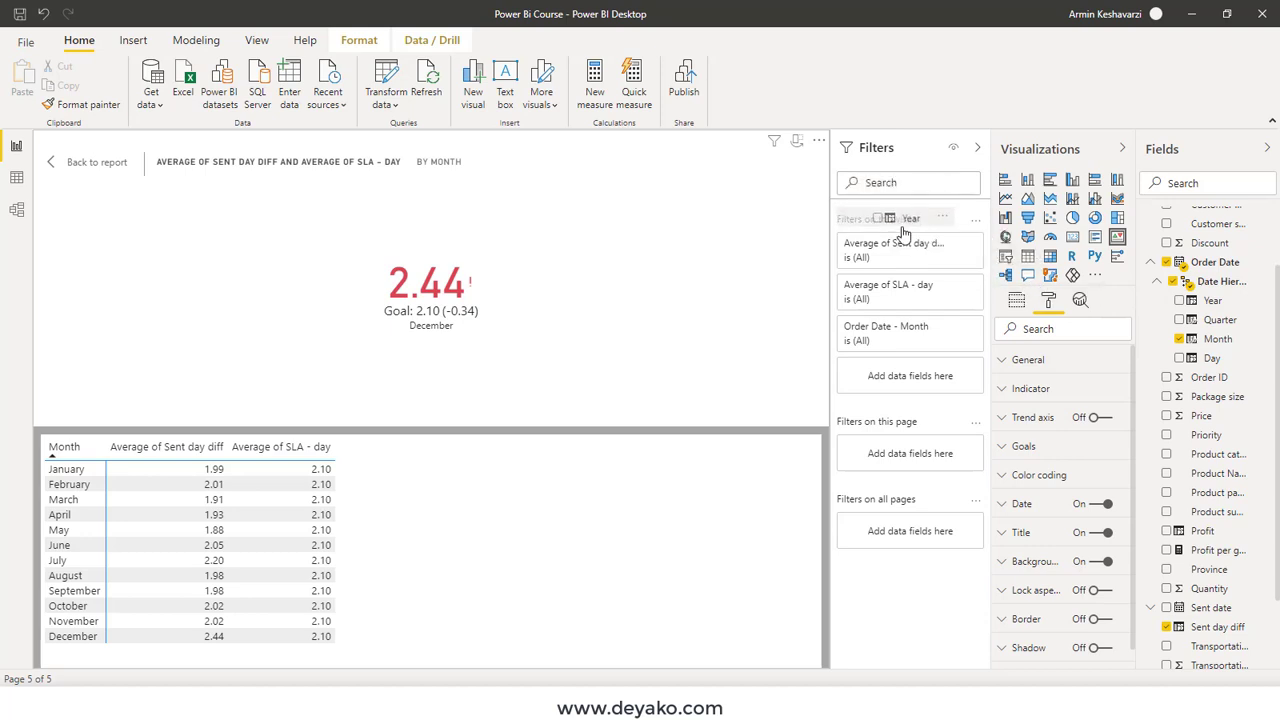
left_click_drag(903, 232, 905, 375)
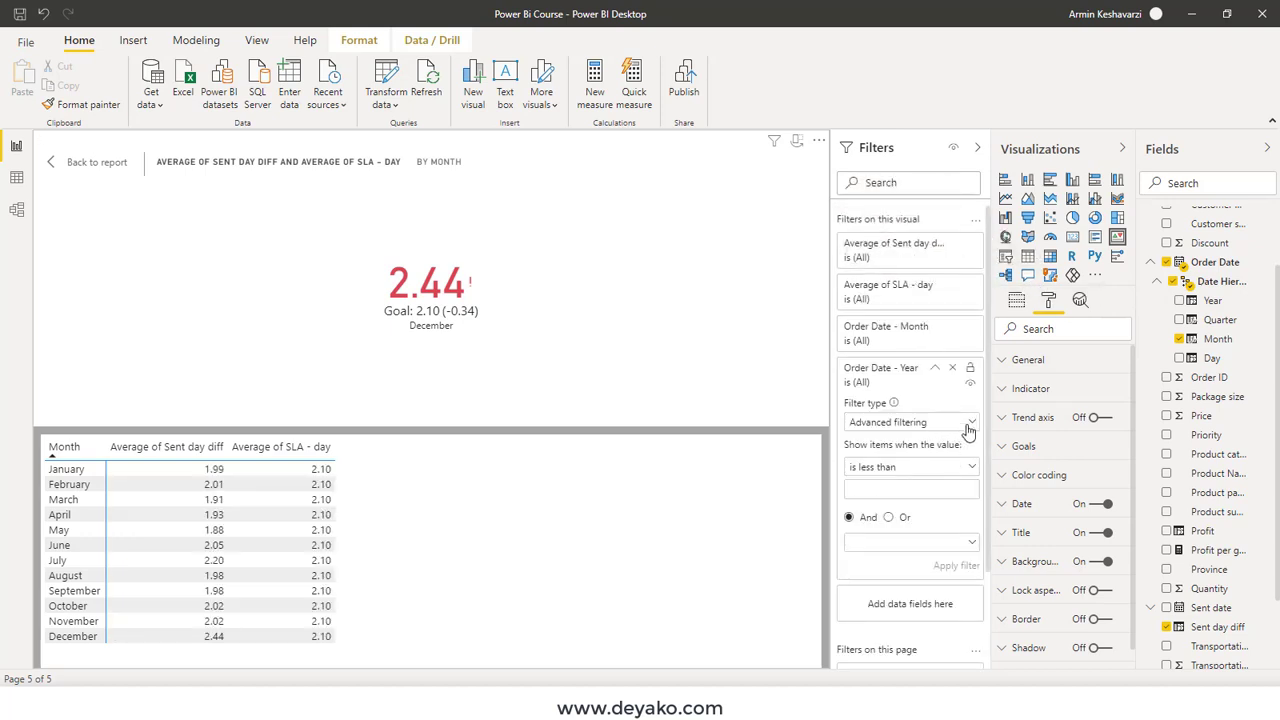
left_click(967, 426)
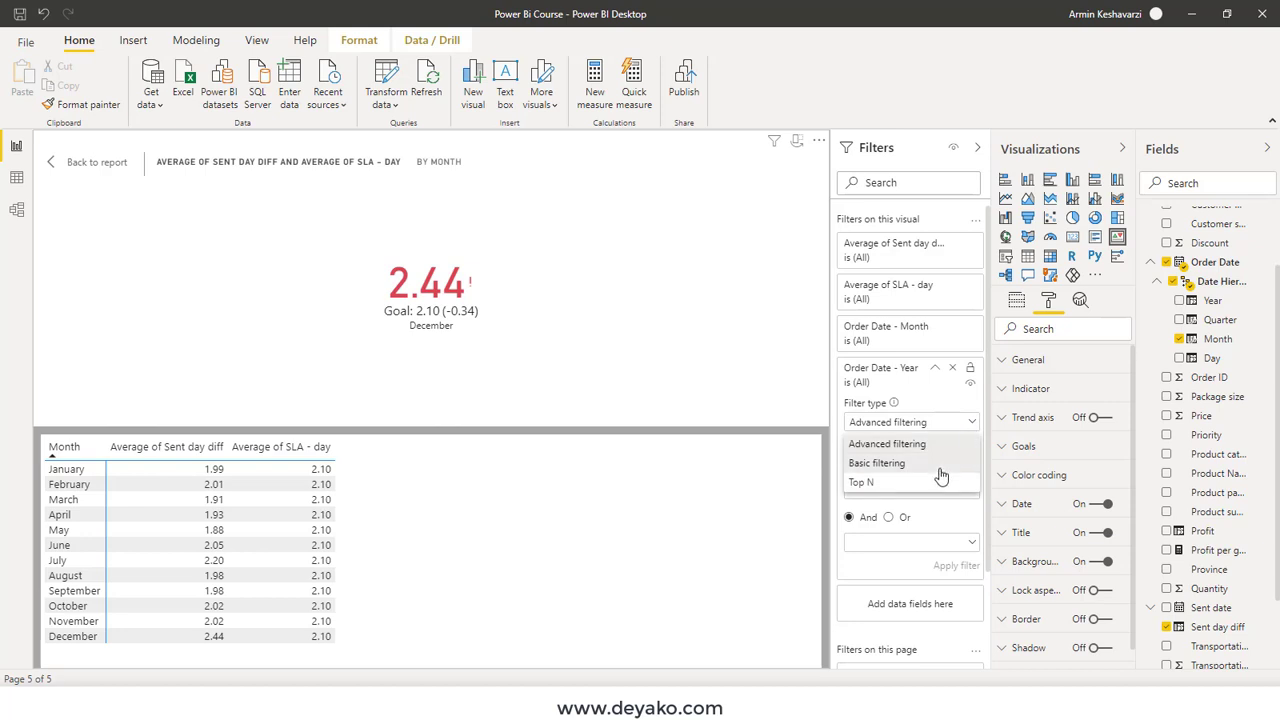
left_click(877, 463)
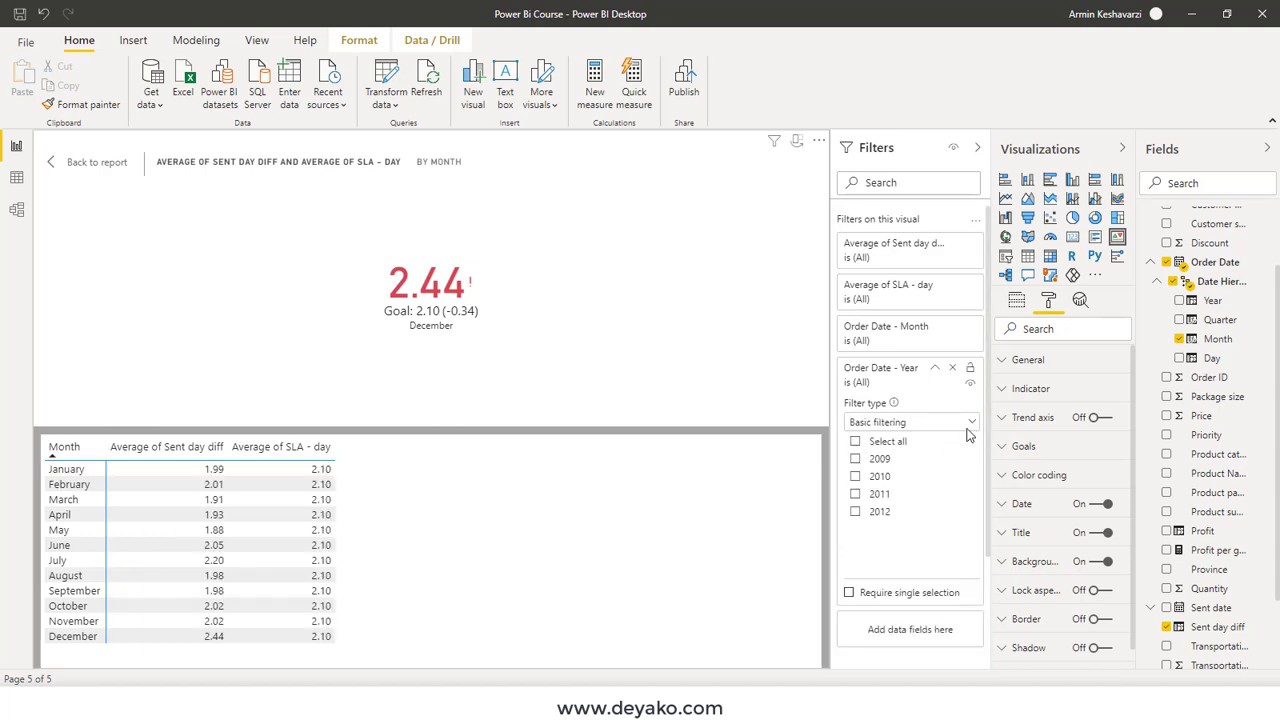
left_click(857, 519)
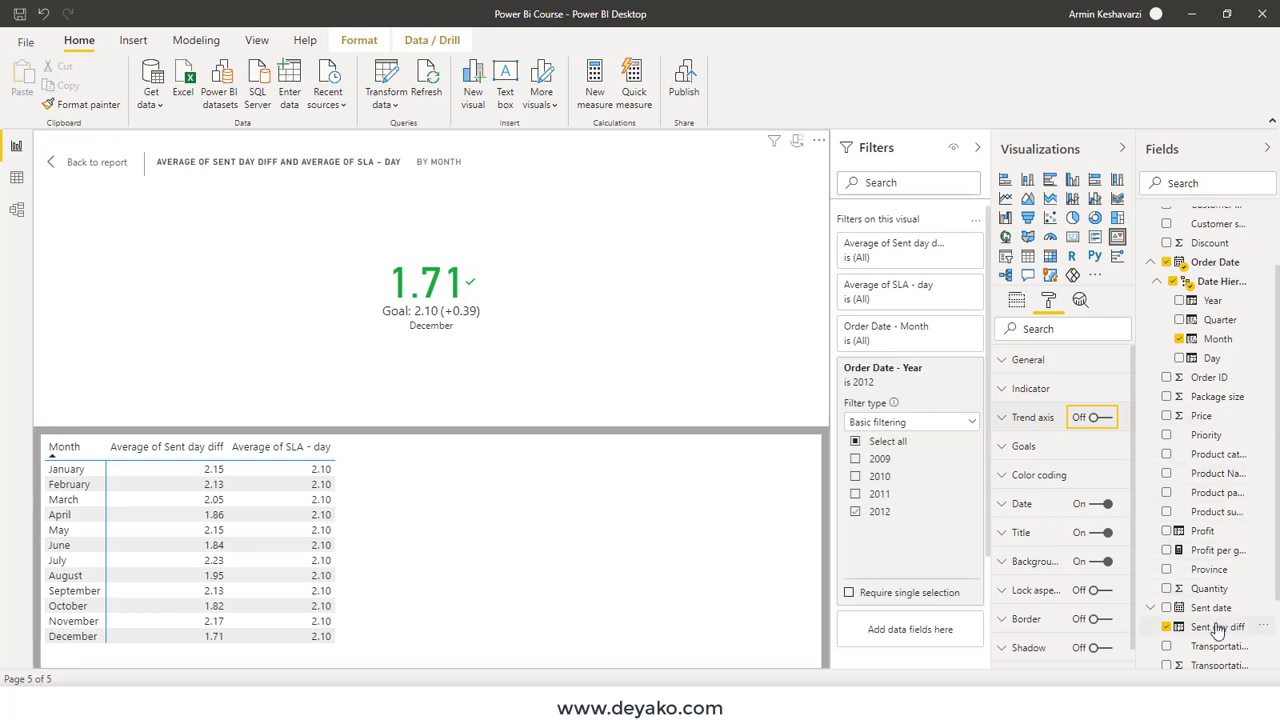
scroll(1217, 630, "down", 3)
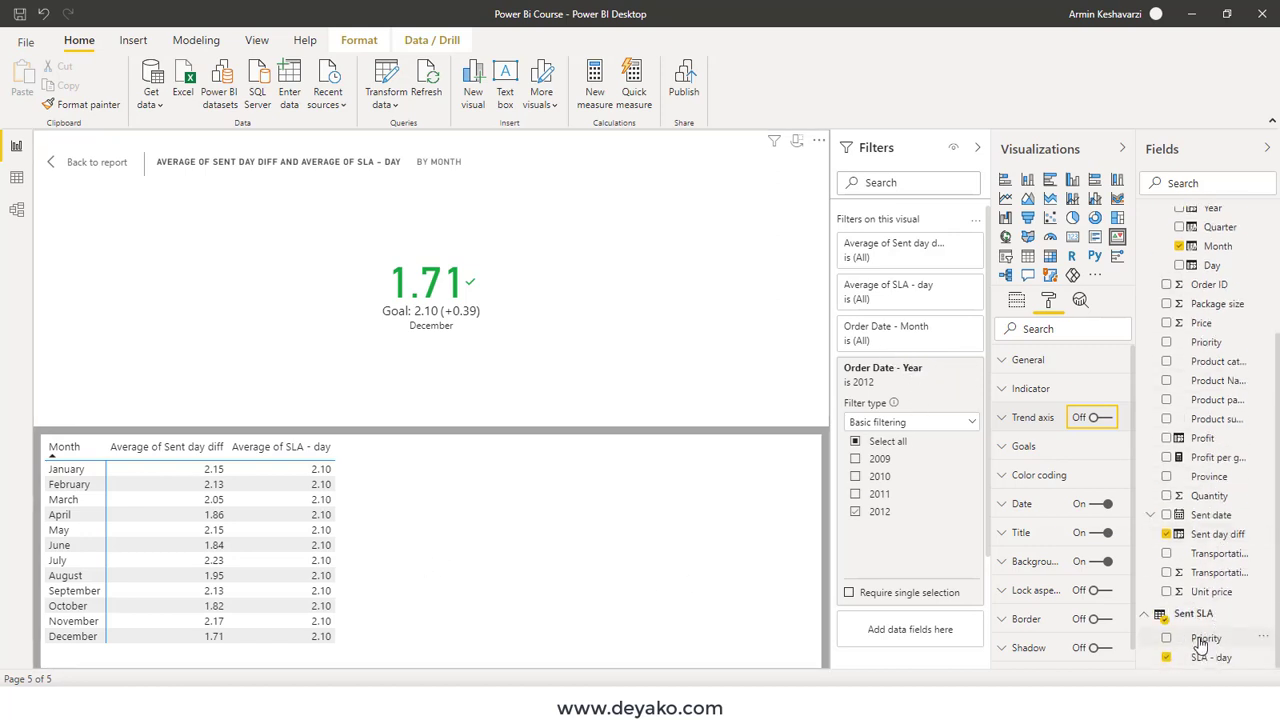
Step: Add a Priority filter to the KPI and view it for Critical, High and Low individually
left_click_drag(1205, 639, 906, 636)
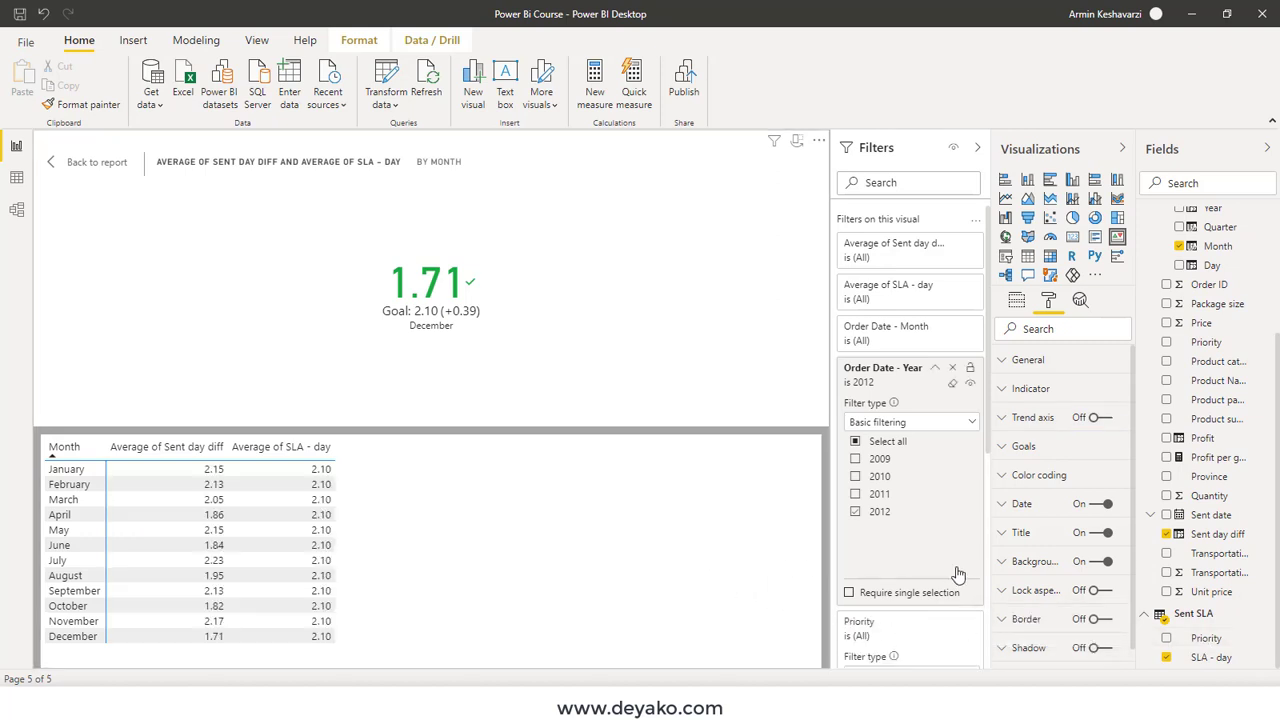
scroll(956, 620, "down", 3)
scroll(956, 579, "down", 3)
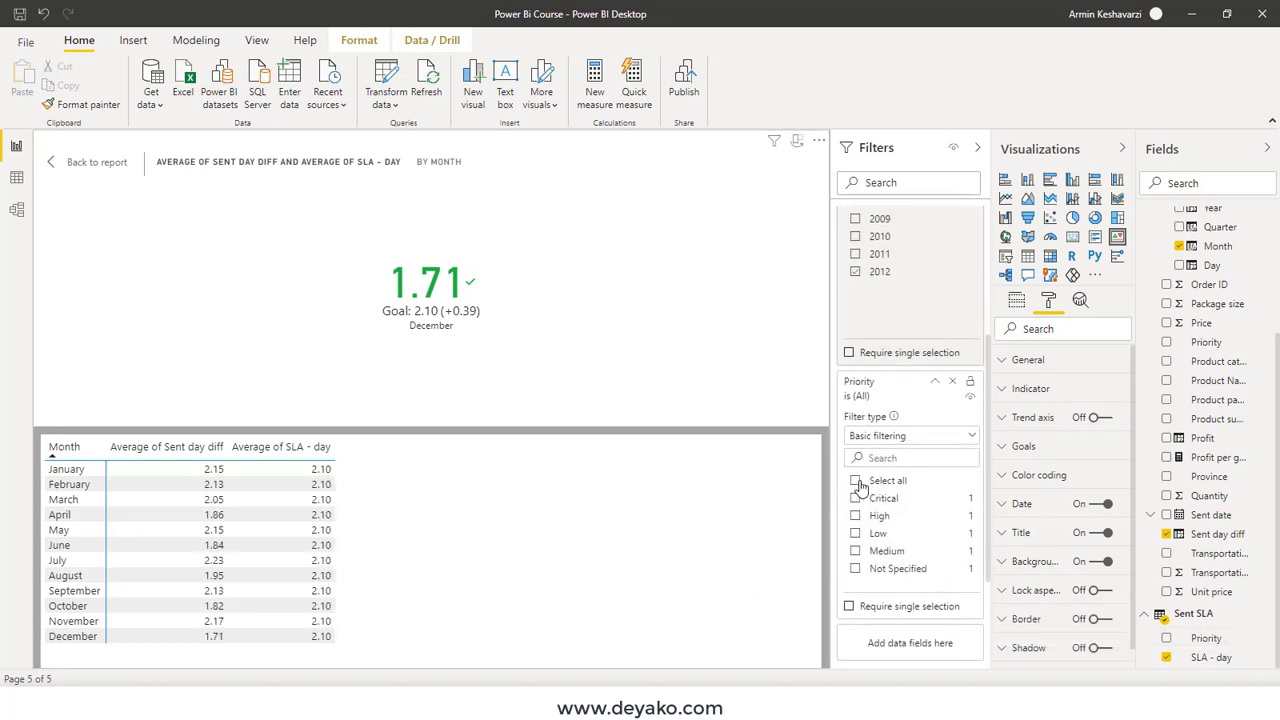
scroll(900, 432, "up", 6)
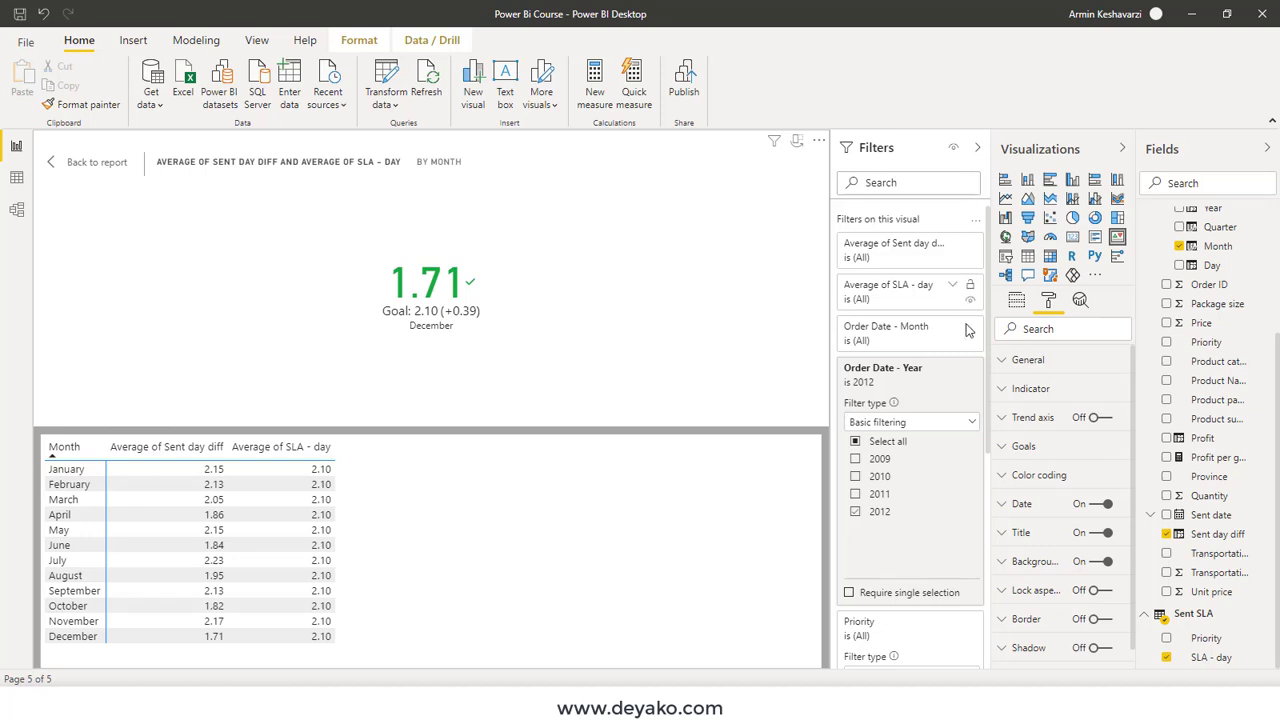
scroll(945, 423, "down", 6)
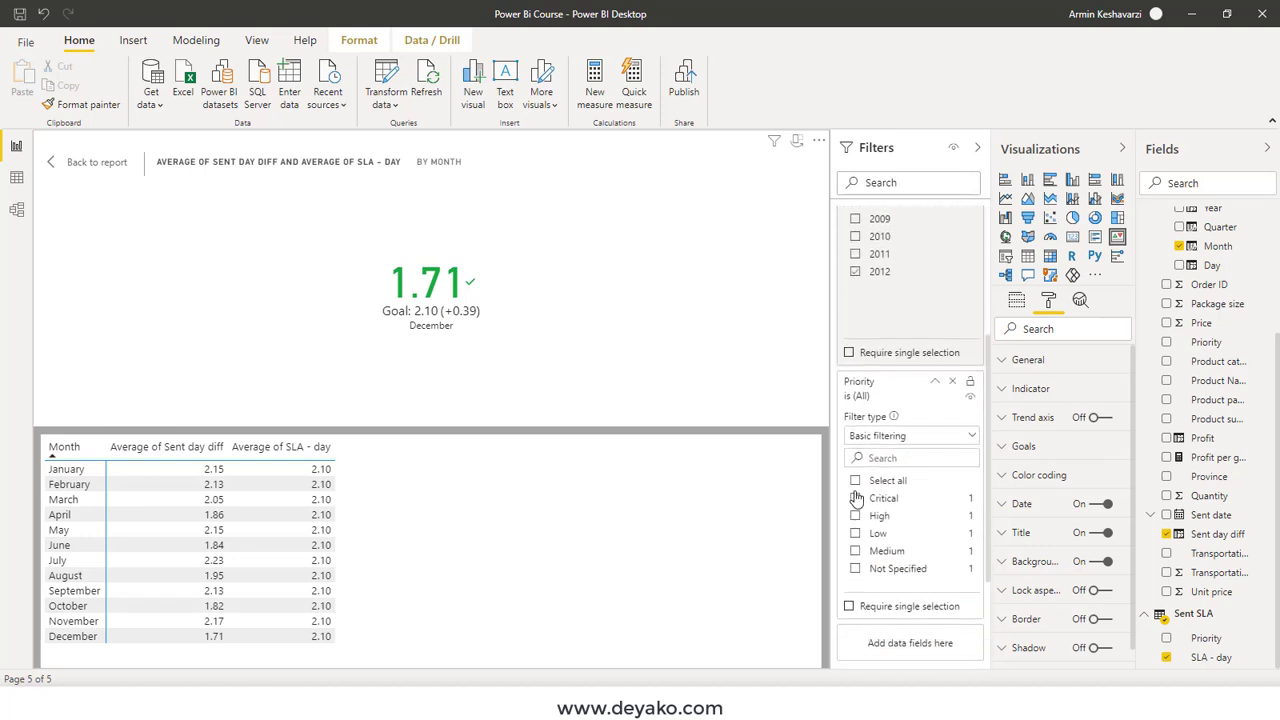
left_click(855, 499)
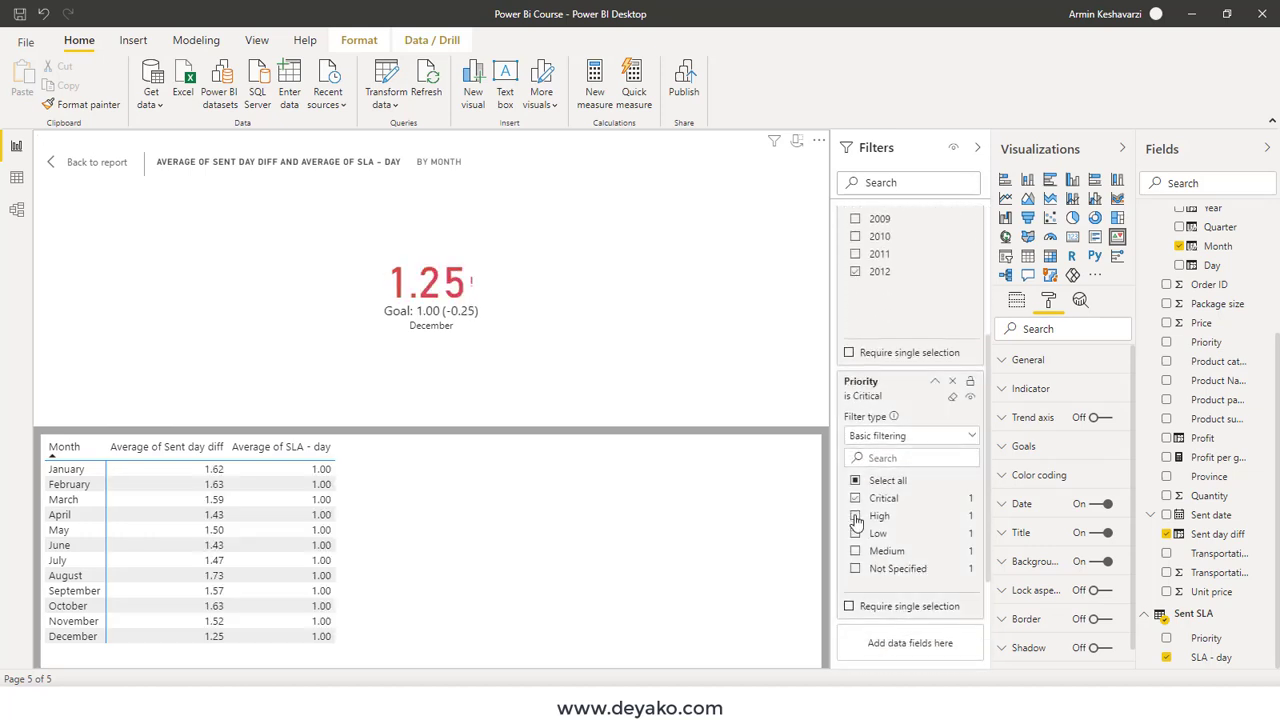
left_click(855, 516)
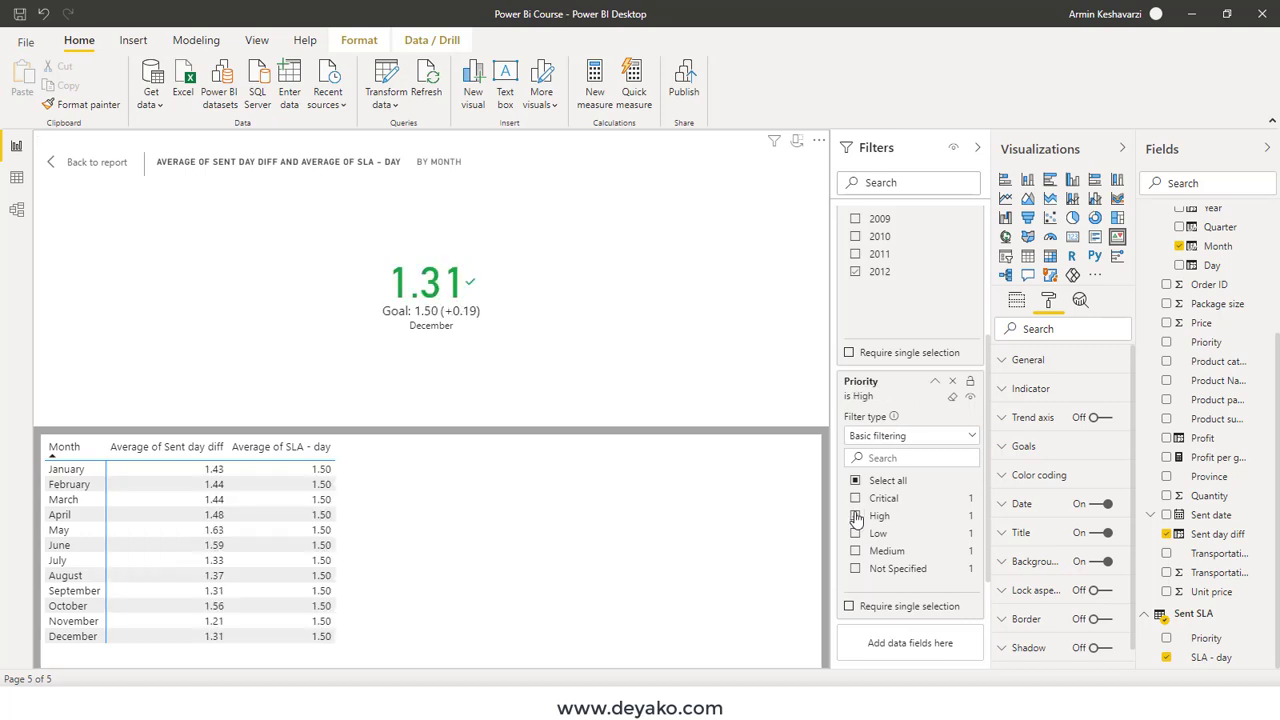
left_click(855, 533)
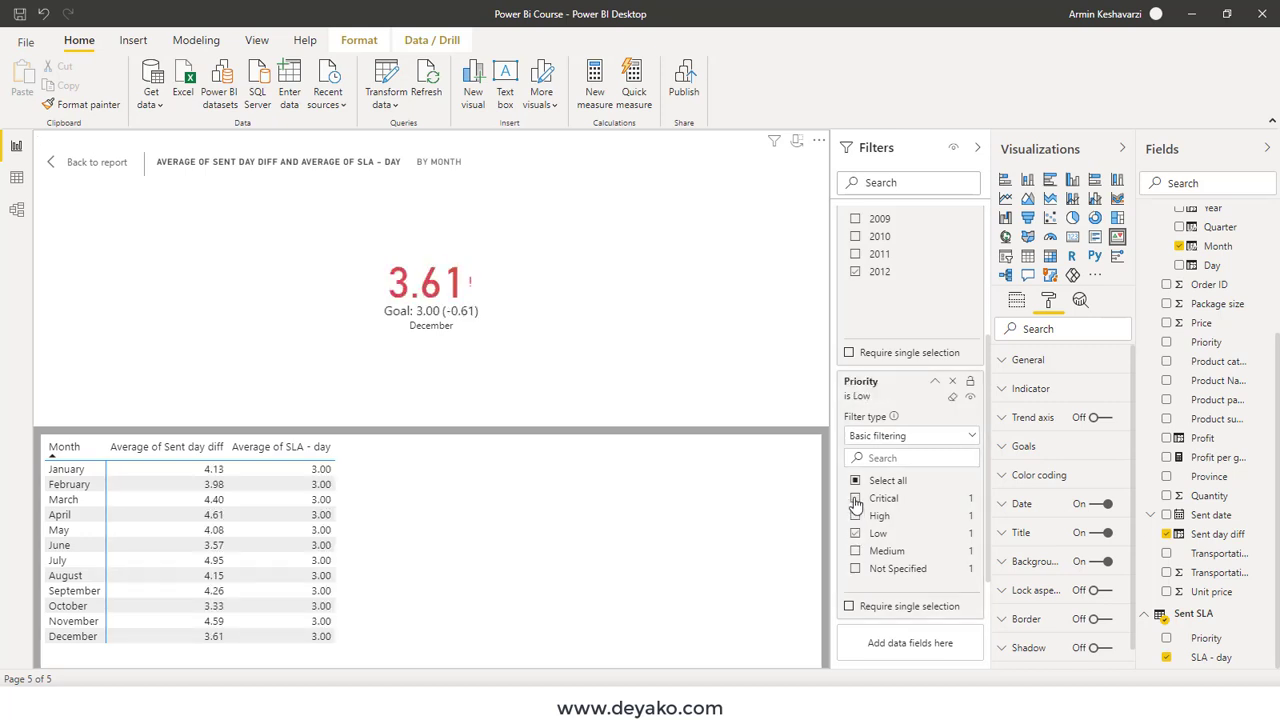
Step: Combine Critical and High, choose Select all, then remove the Priority filter from the KPI
left_click(855, 498)
left_click(855, 516)
left_click(855, 533)
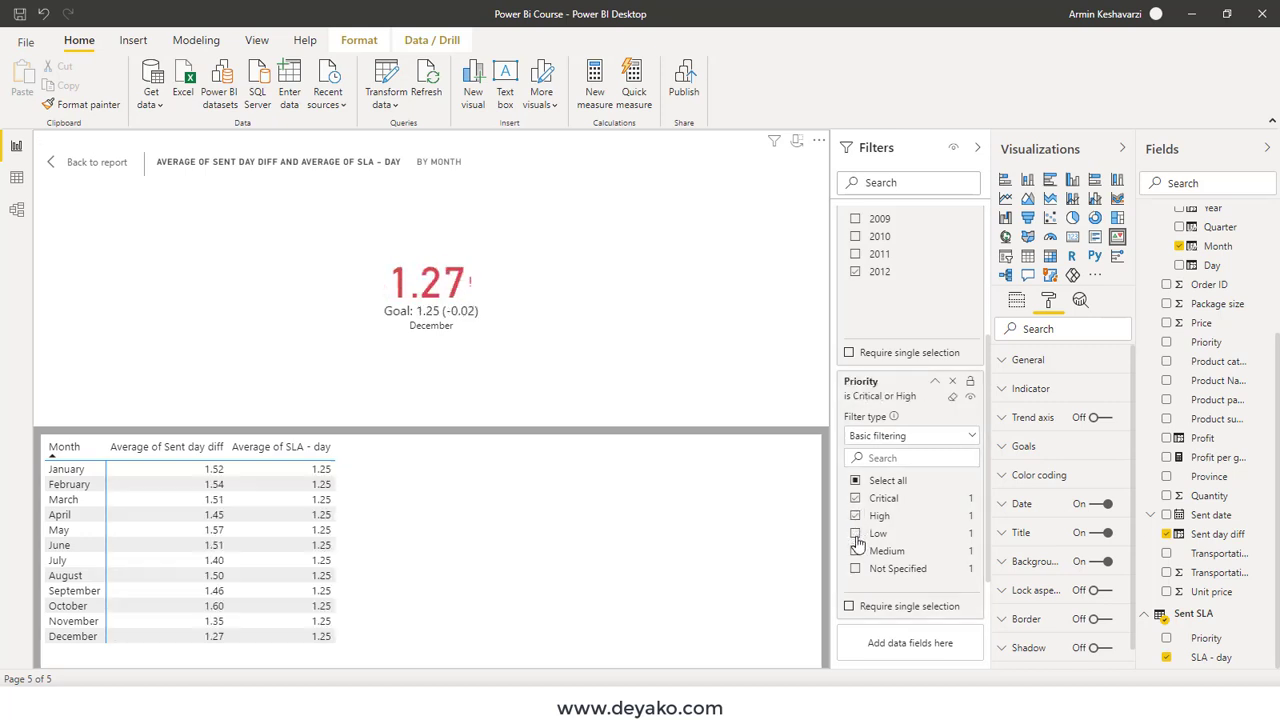
left_click(855, 481)
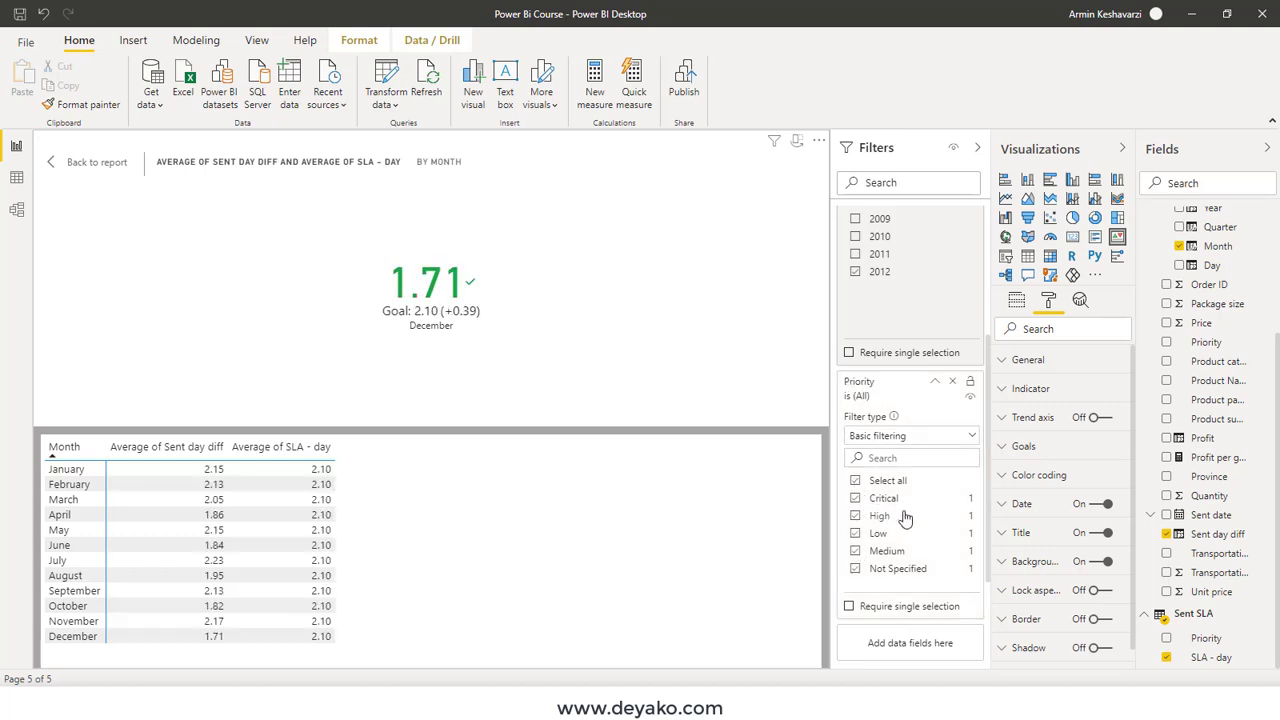
left_click(956, 384)
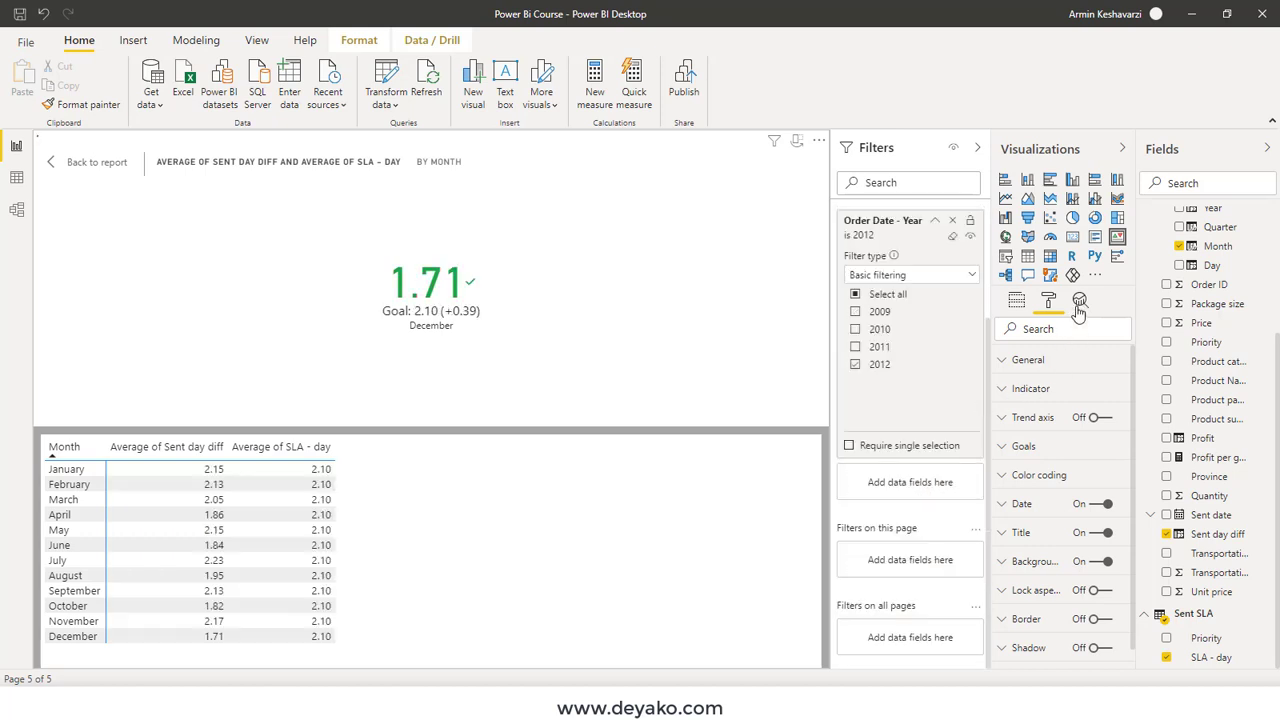
Step: Leave focus mode, narrow the KPI card from its corner, and insert a blank slicer visual
left_click(819, 141)
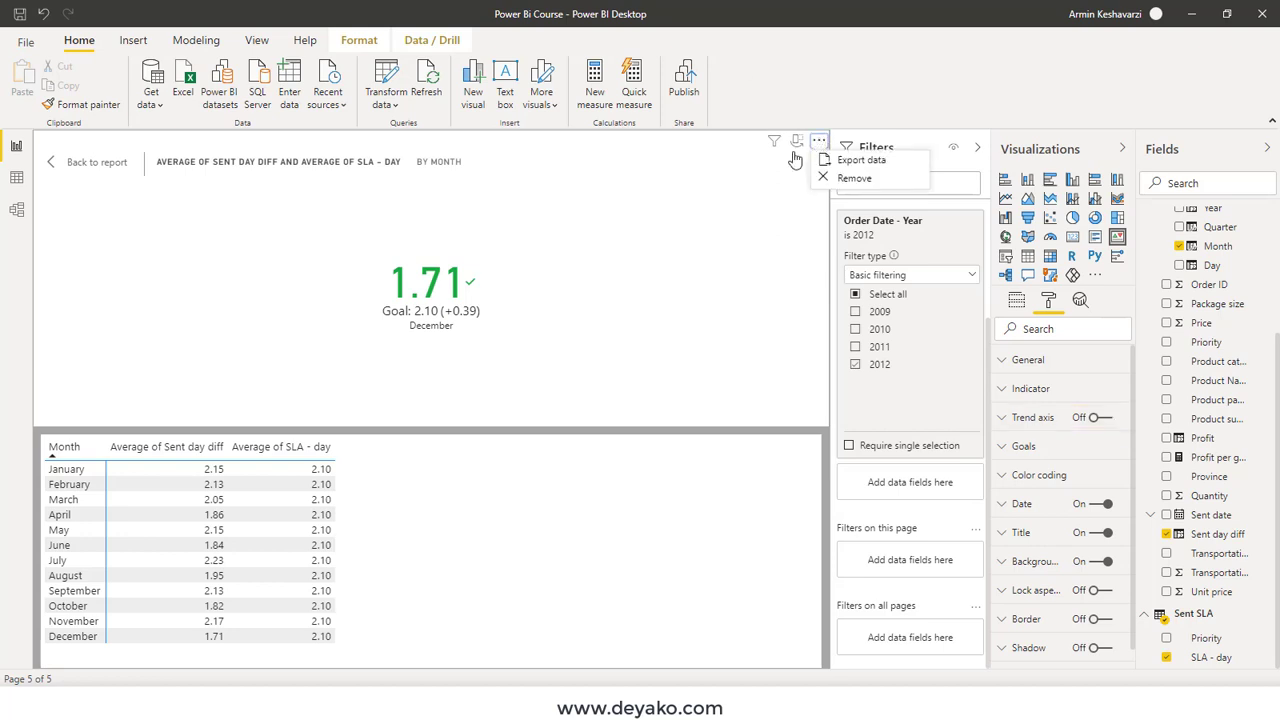
left_click(97, 163)
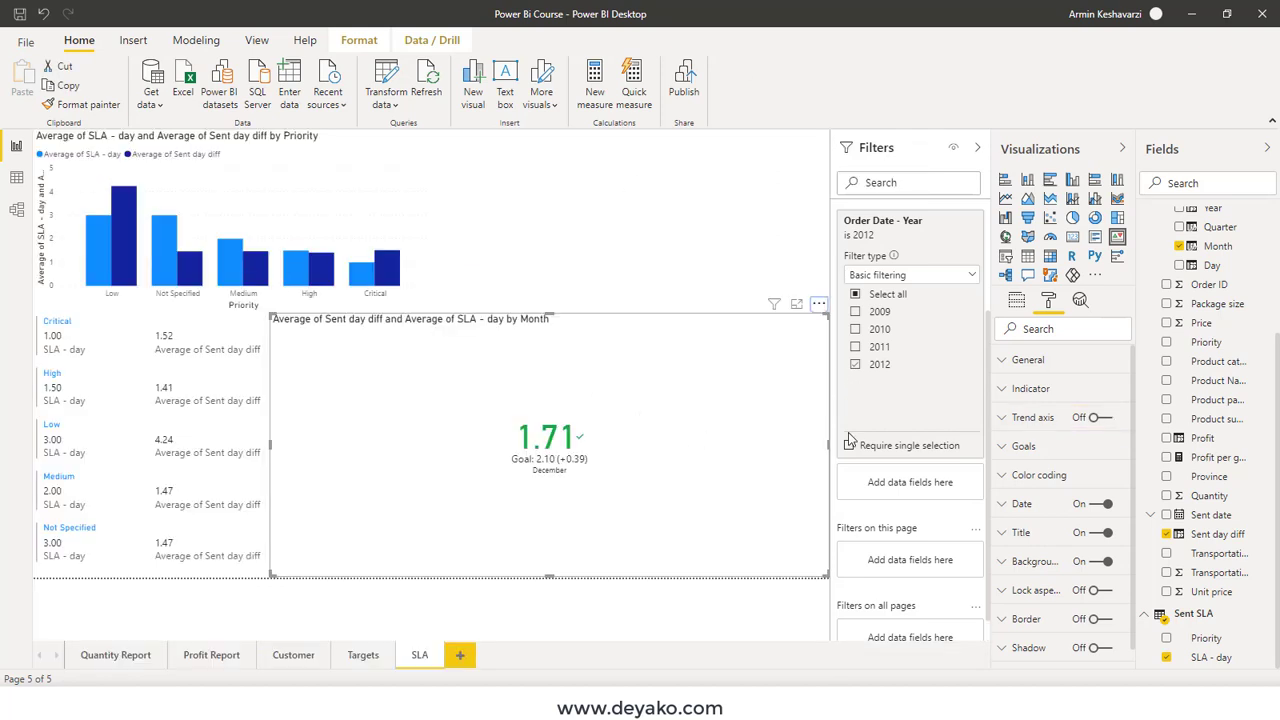
mouse_move(823, 574)
left_mouse_down()
mouse_move(565, 464)
mouse_move(631, 465)
left_mouse_up()
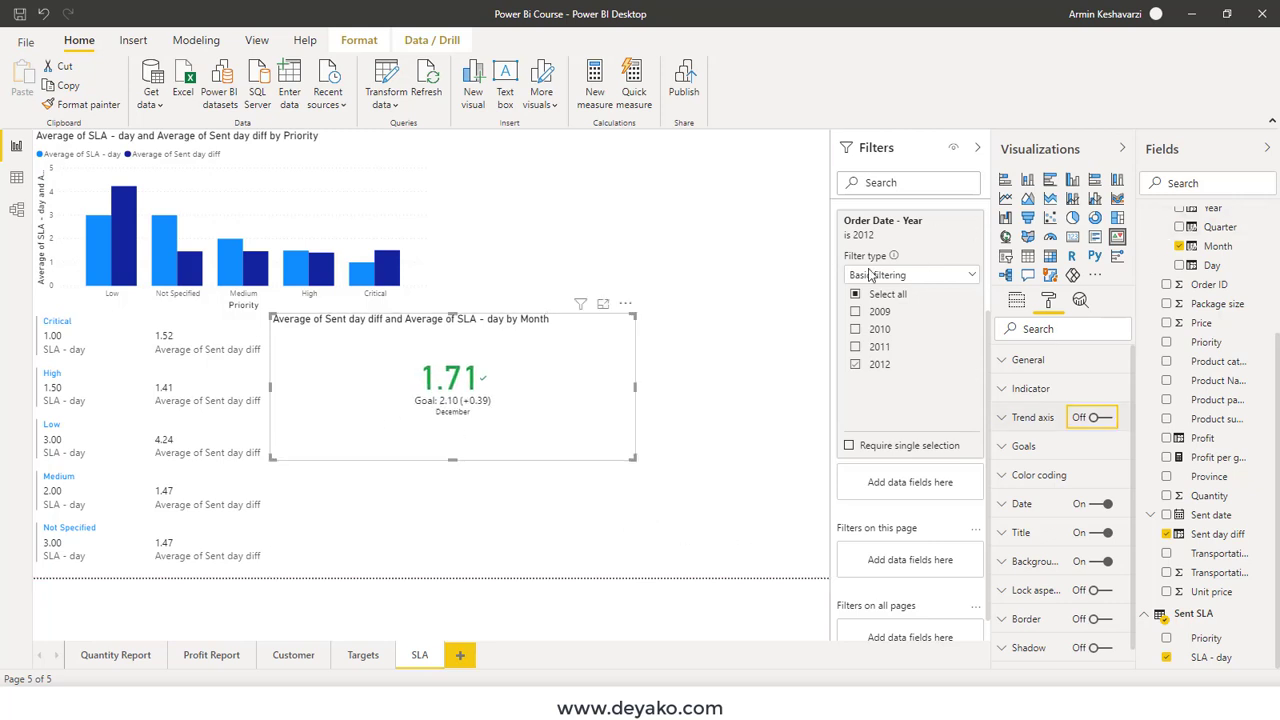
key("Escape")
left_click(1005, 256)
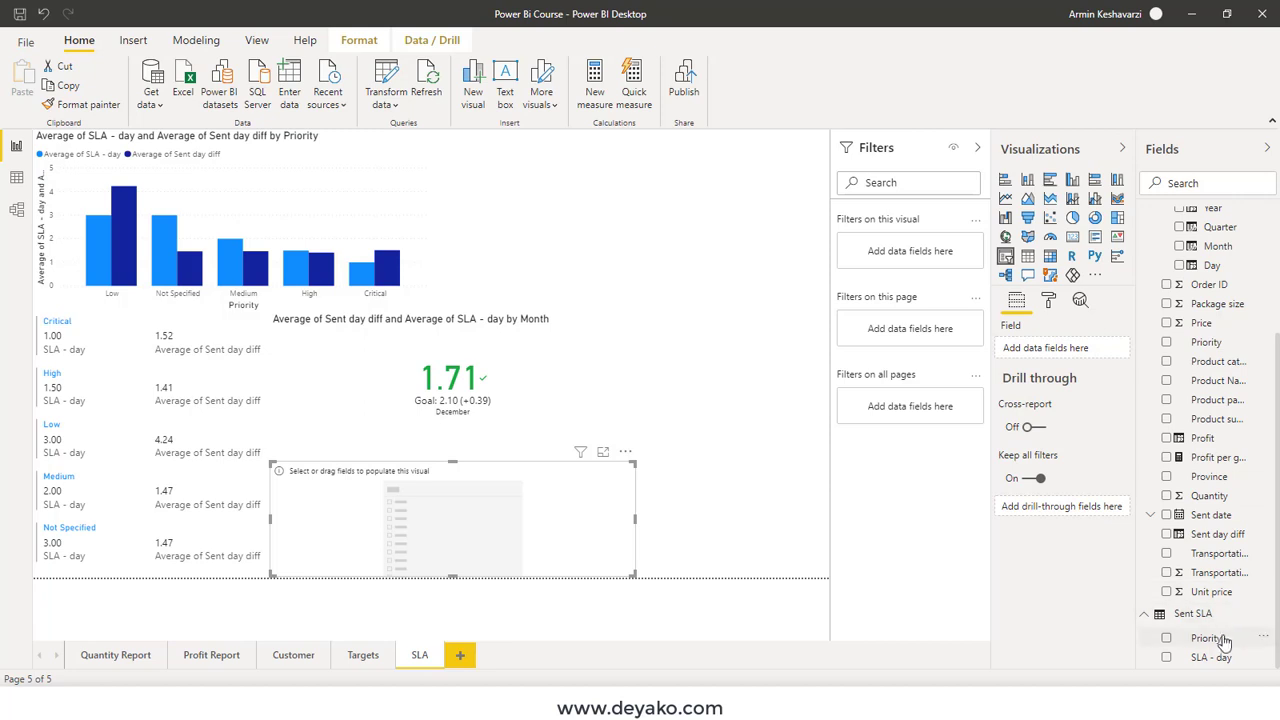
Step: Put Priority into the new slicer, style it as a dropdown, and select all priorities
left_click_drag(1208, 638, 1075, 350)
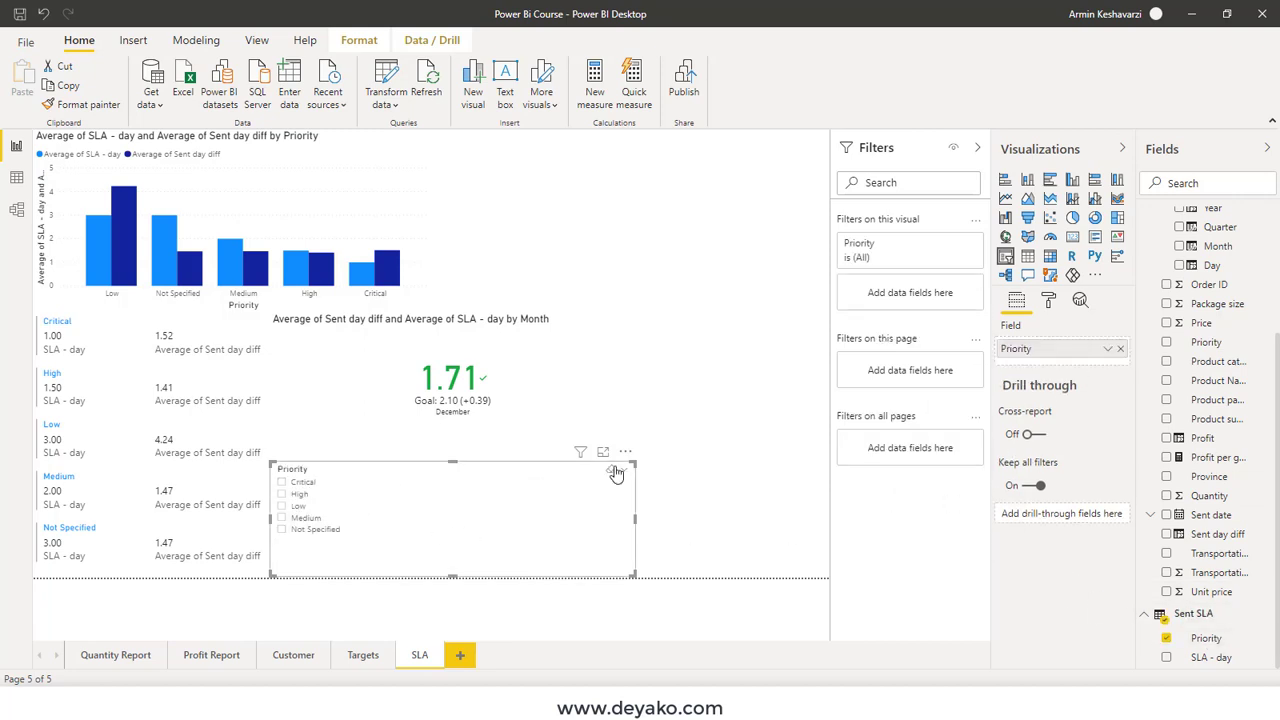
left_click(624, 469)
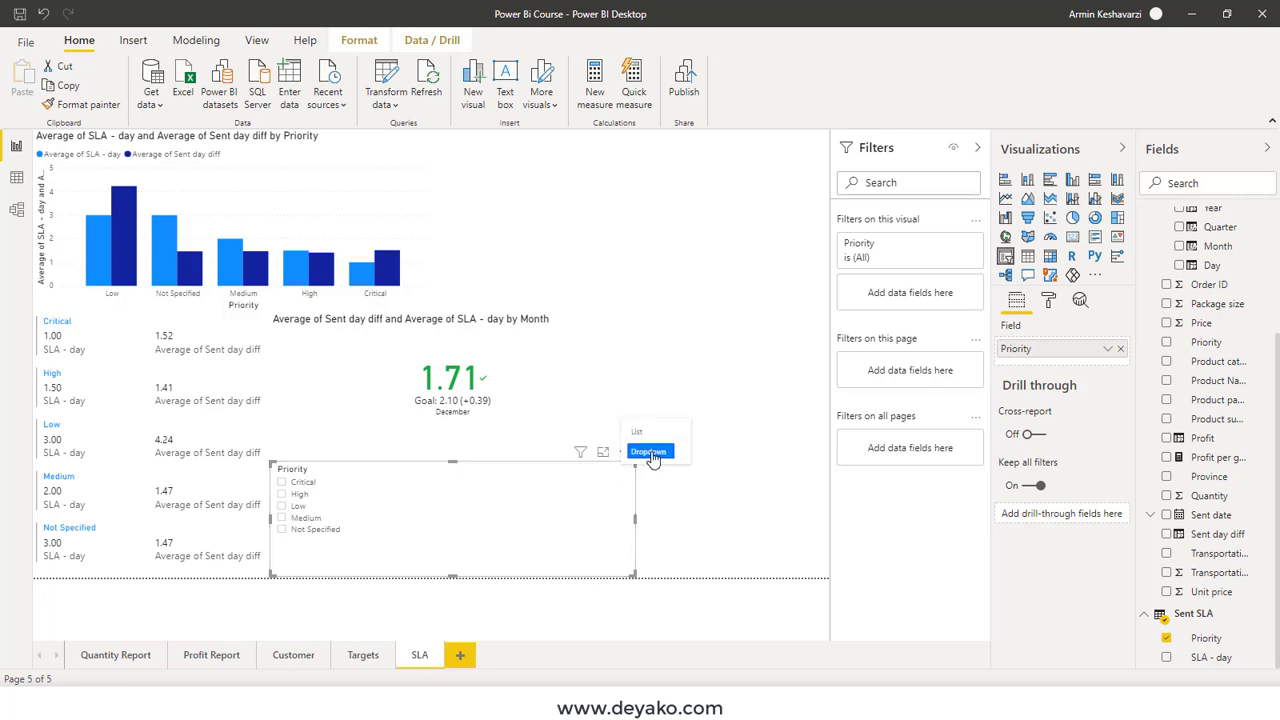
left_click(652, 455)
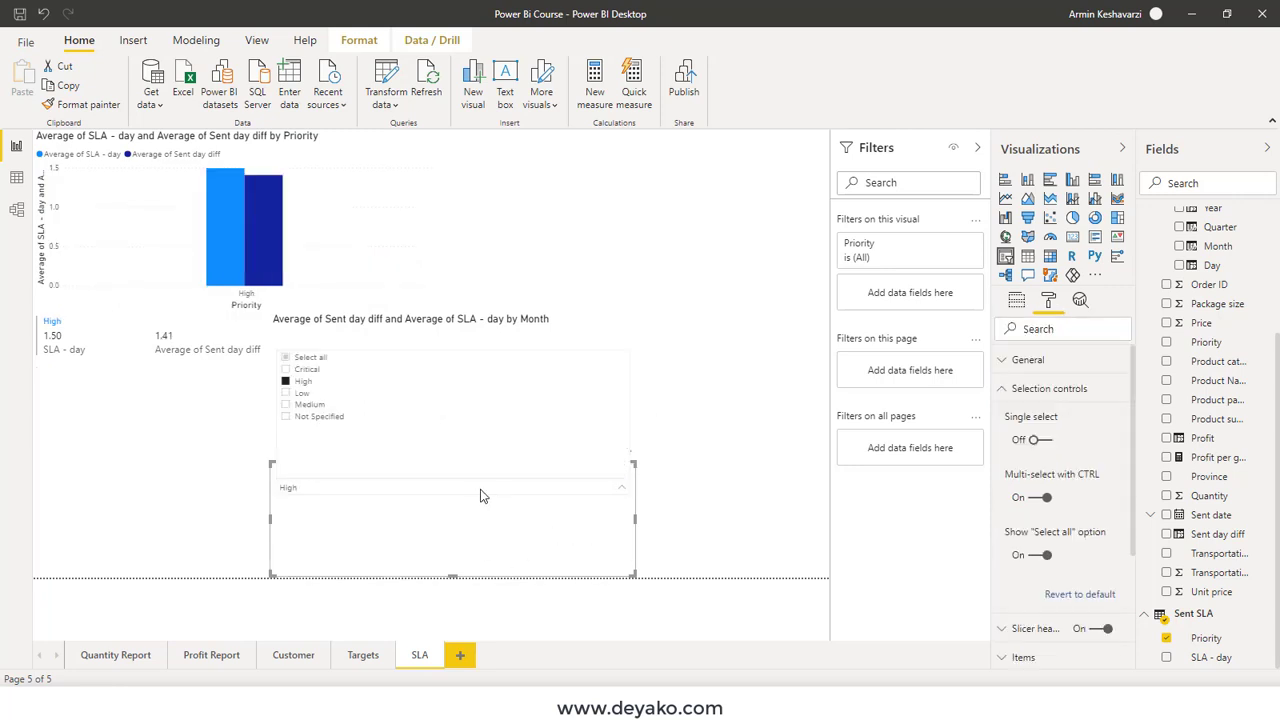
left_click(296, 360)
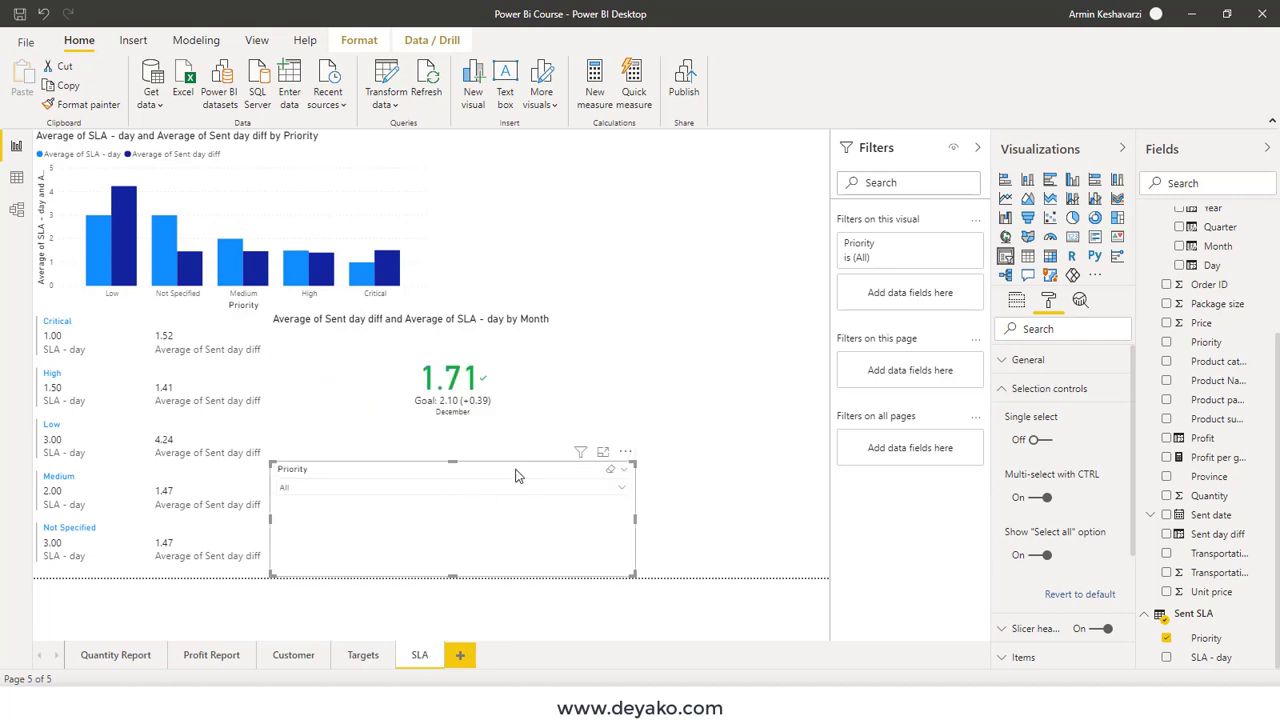
Step: Place the shortened Priority slicer above the KPI card and remove the KPI's 2012 year filter
left_click_drag(517, 476, 590, 223)
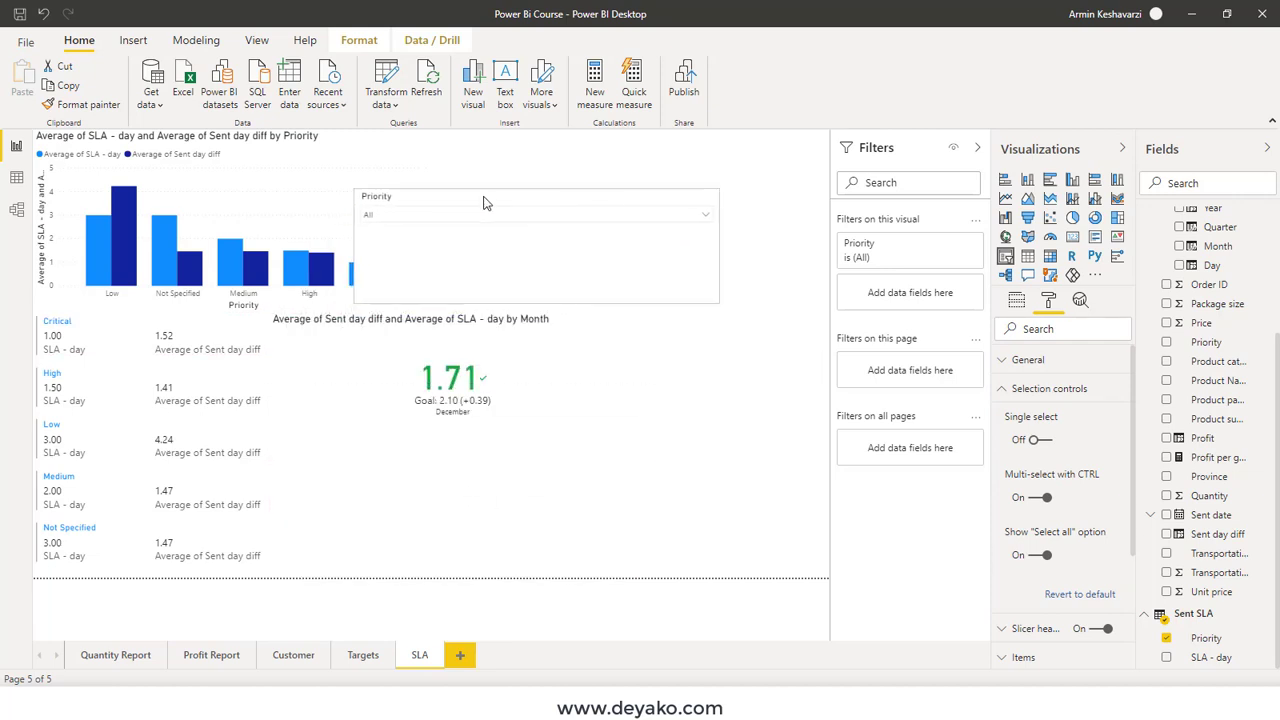
mouse_move(590, 223)
left_mouse_down()
mouse_move(480, 233)
mouse_move(508, 233)
left_mouse_up()
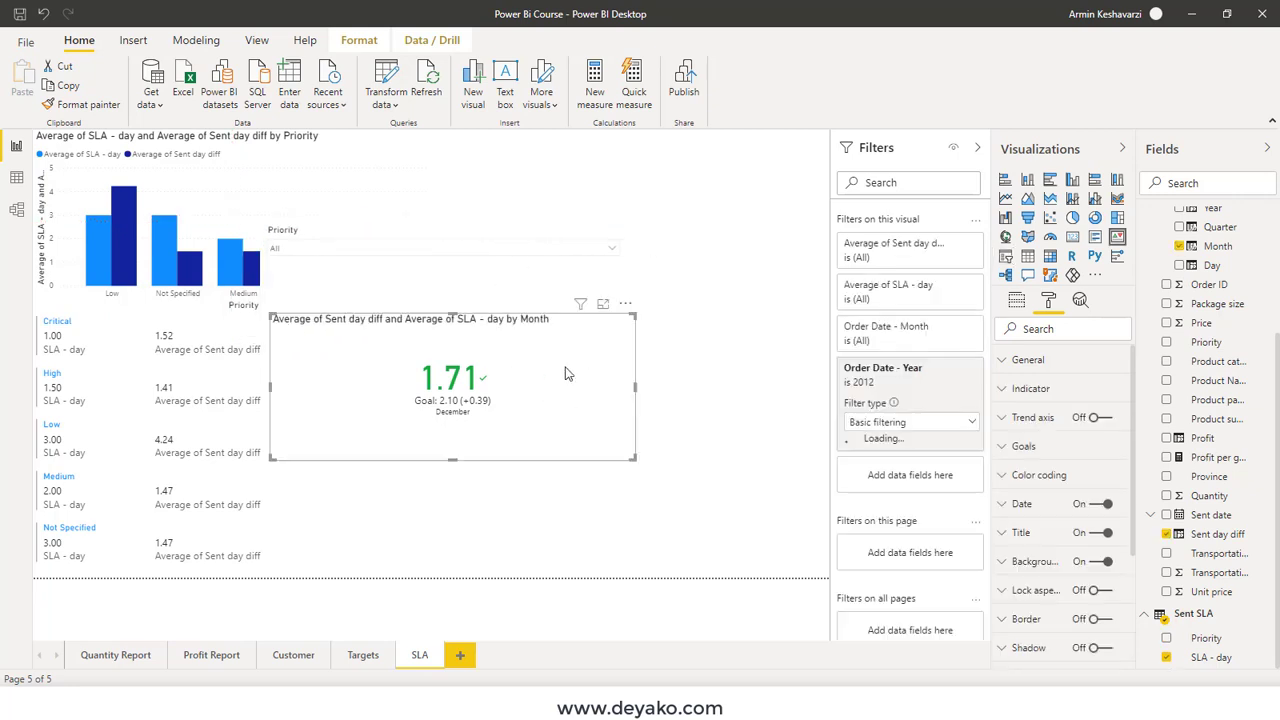
left_click_drag(565, 400, 563, 491)
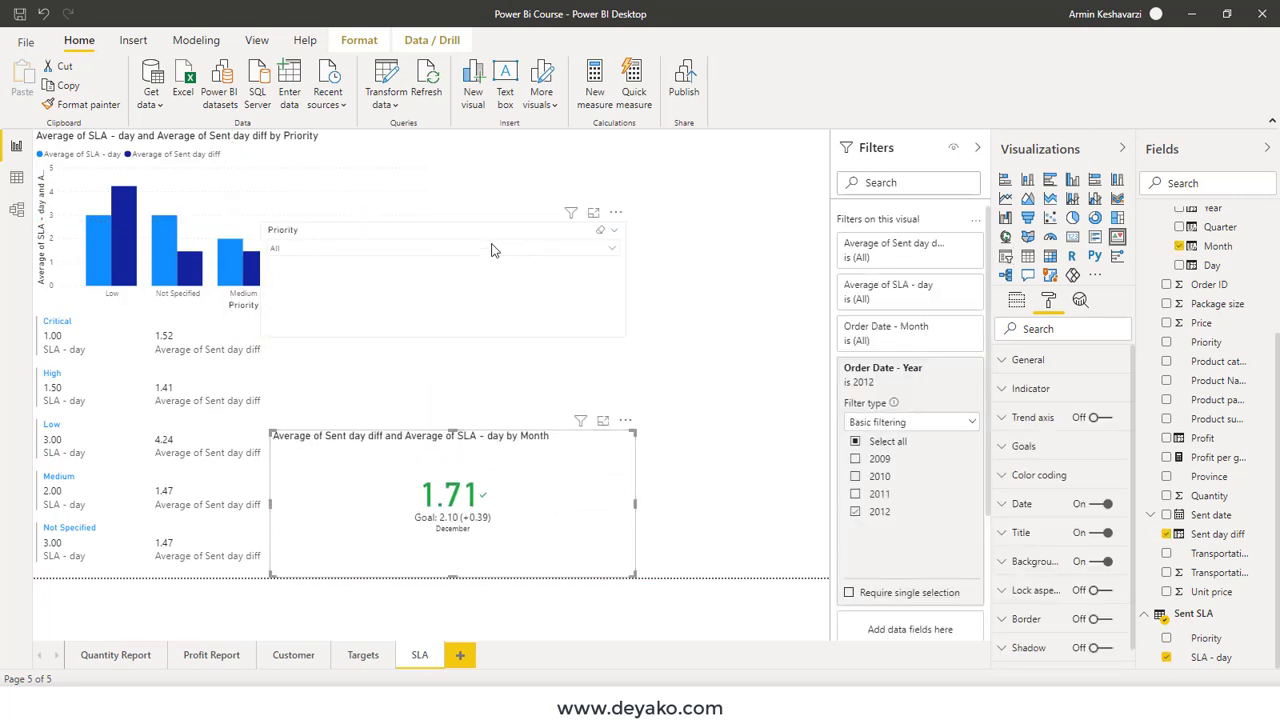
mouse_move(472, 236)
left_mouse_down()
mouse_move(492, 341)
mouse_move(480, 312)
left_mouse_up()
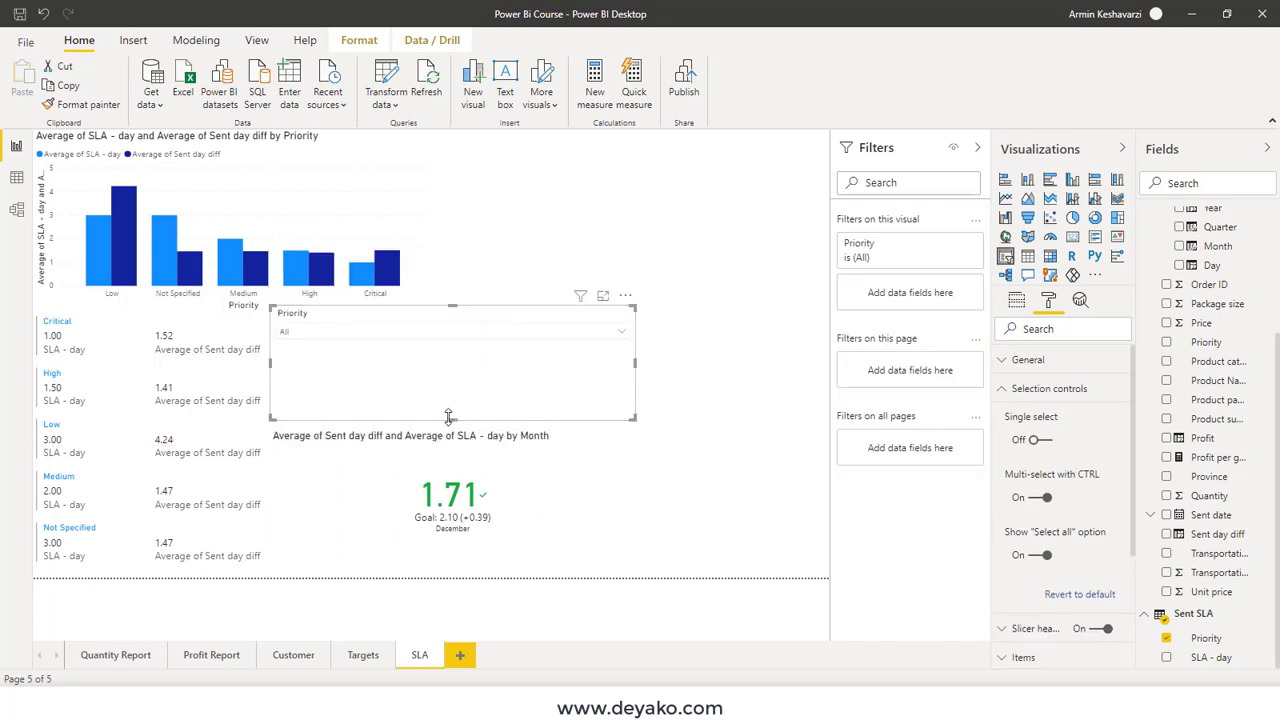
left_click_drag(462, 421, 451, 361)
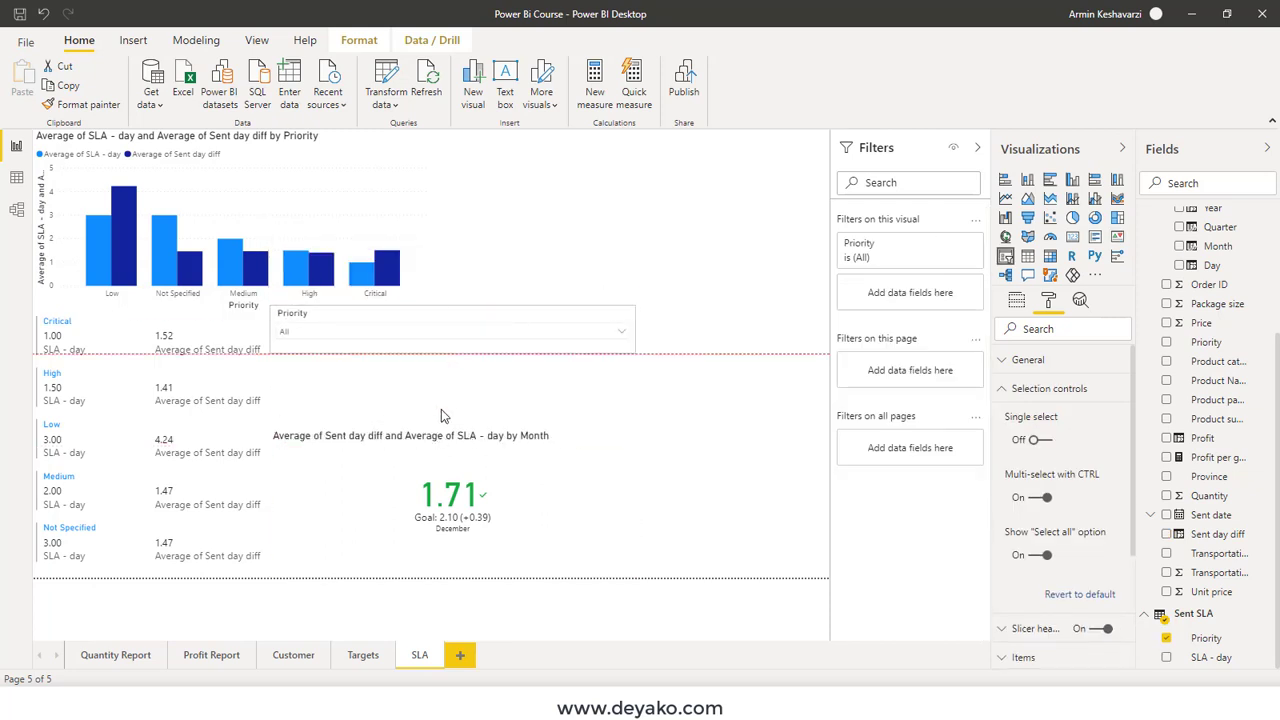
left_click(429, 461)
left_click_drag(478, 452, 481, 366)
left_click_drag(885, 367, 918, 447)
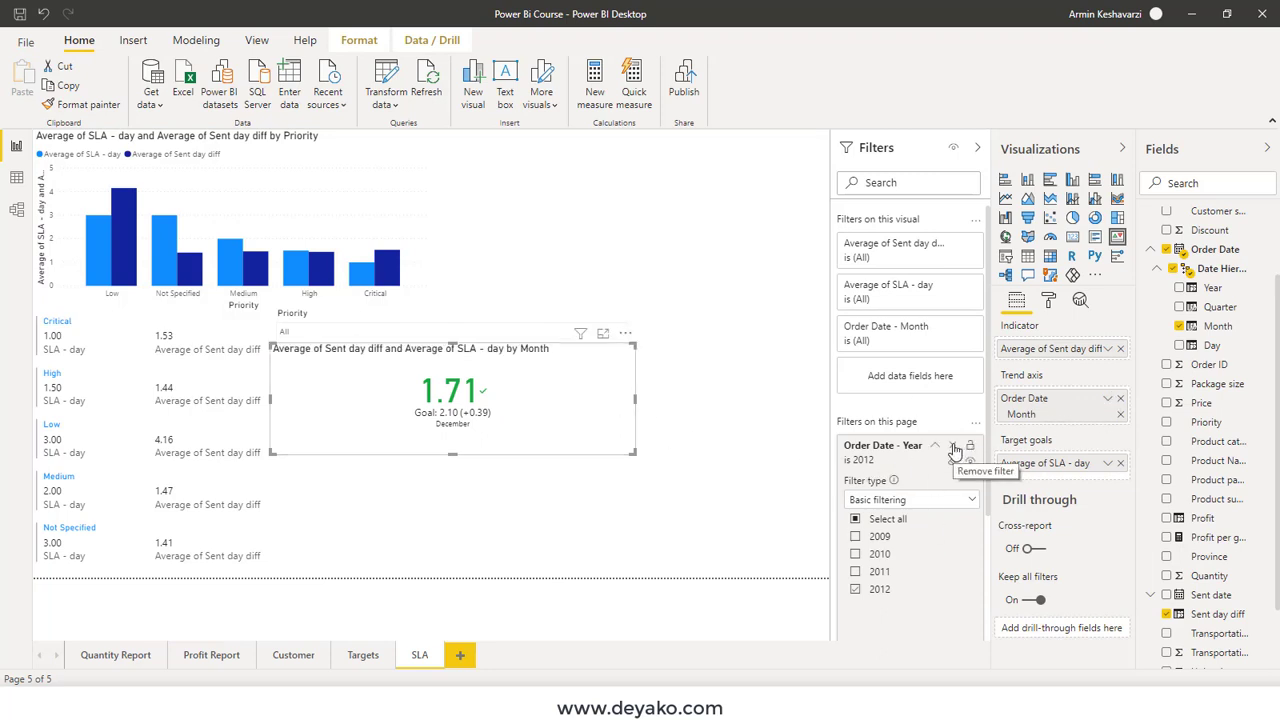
left_click(953, 447)
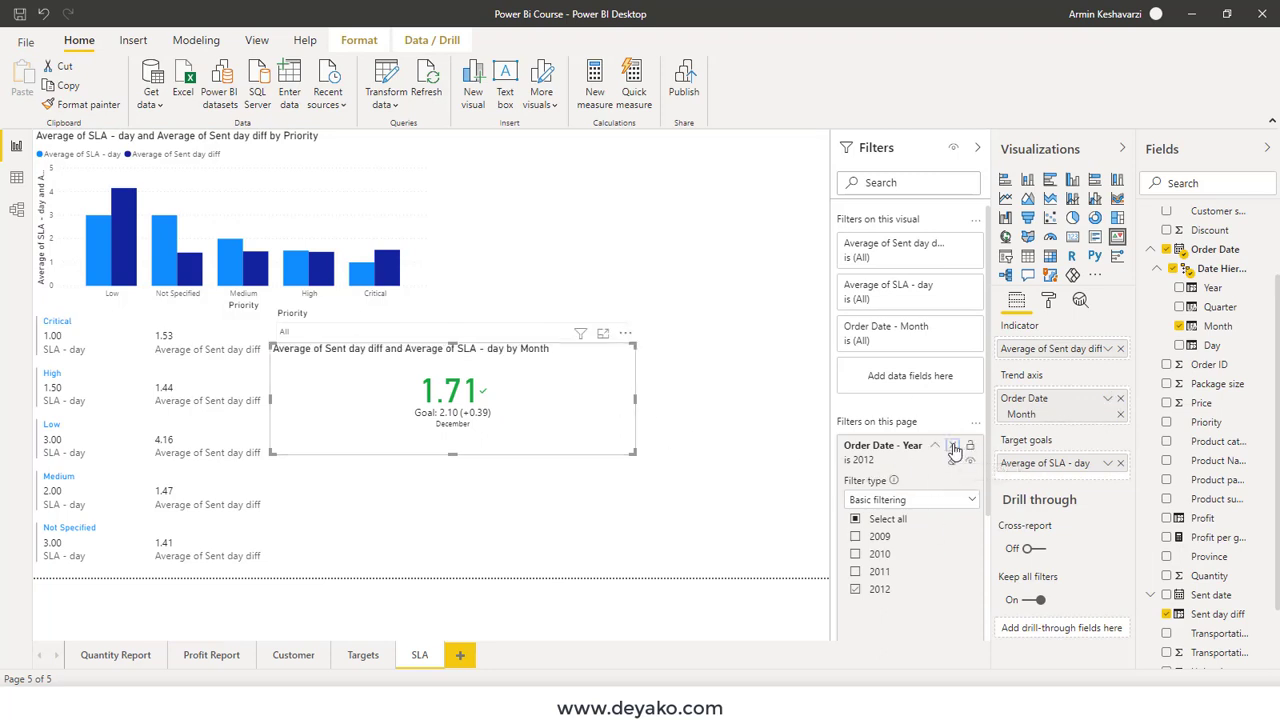
Step: Replace Month with Order Date Year on the KPI's trend axis and nudge the card lower
left_click(1121, 414)
mouse_move(1212, 288)
left_mouse_down()
mouse_move(1108, 380)
mouse_move(1045, 397)
left_mouse_up()
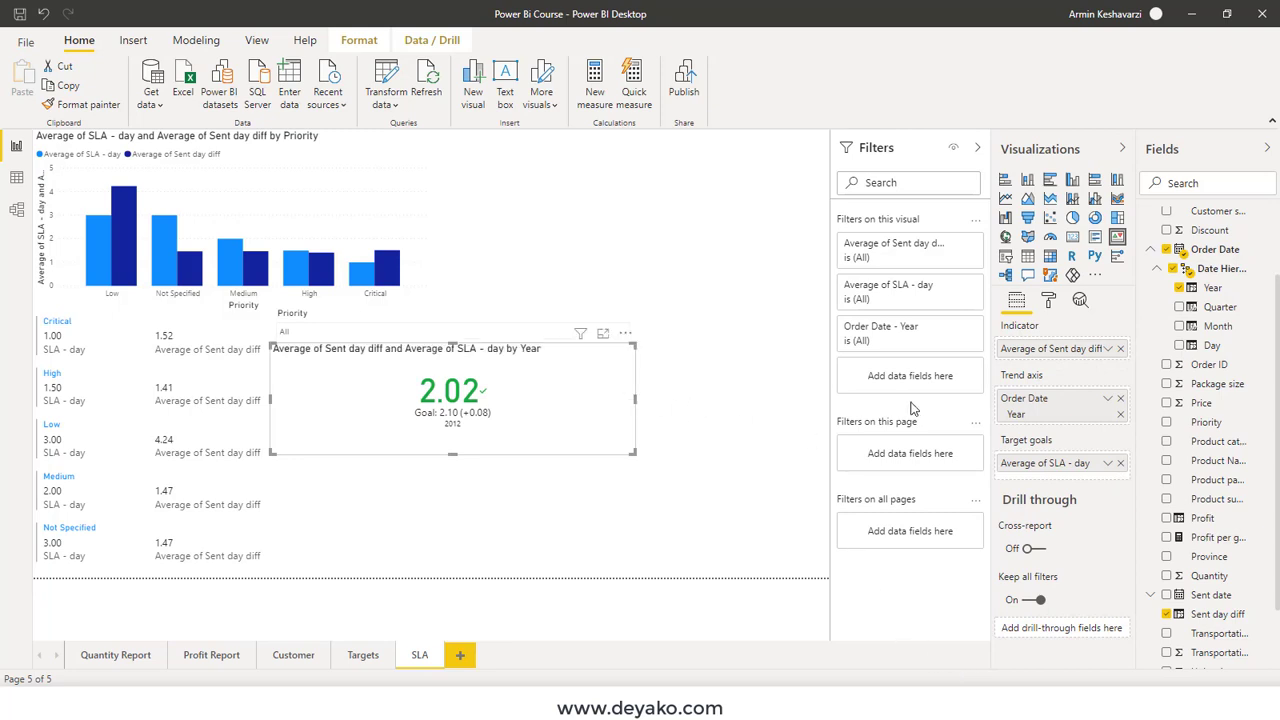
left_click(470, 413)
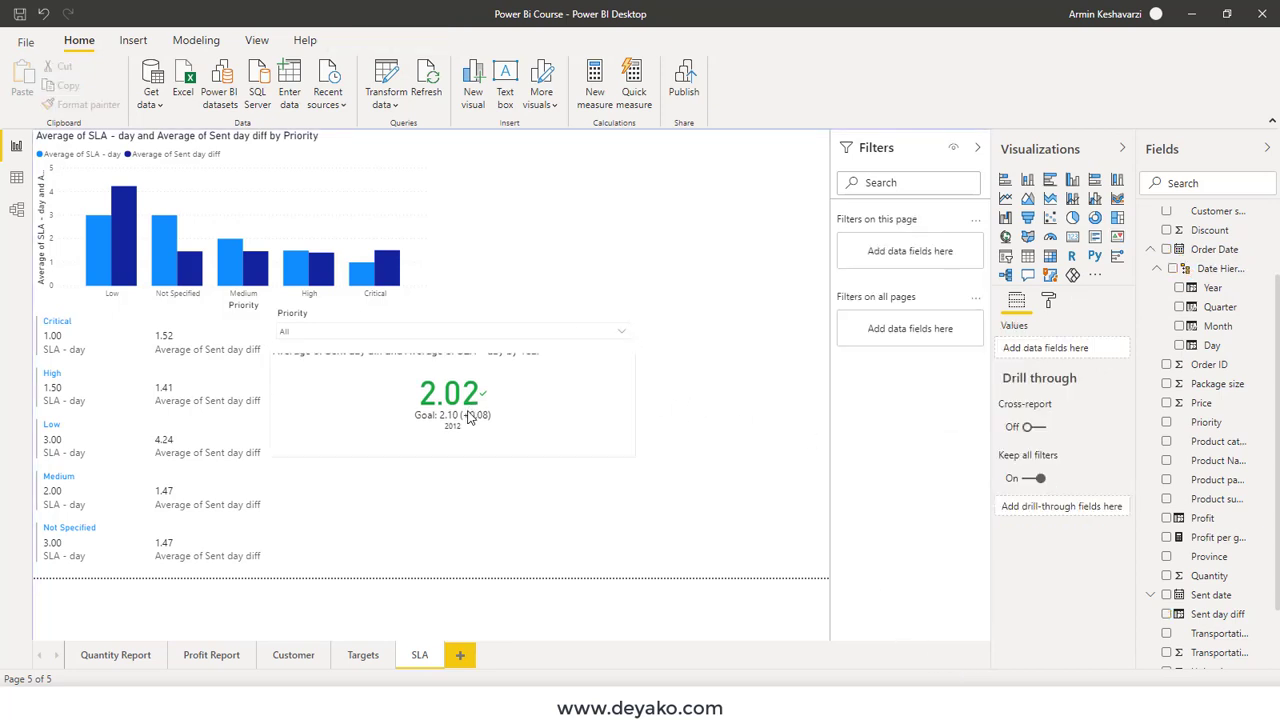
left_click_drag(470, 417, 474, 423)
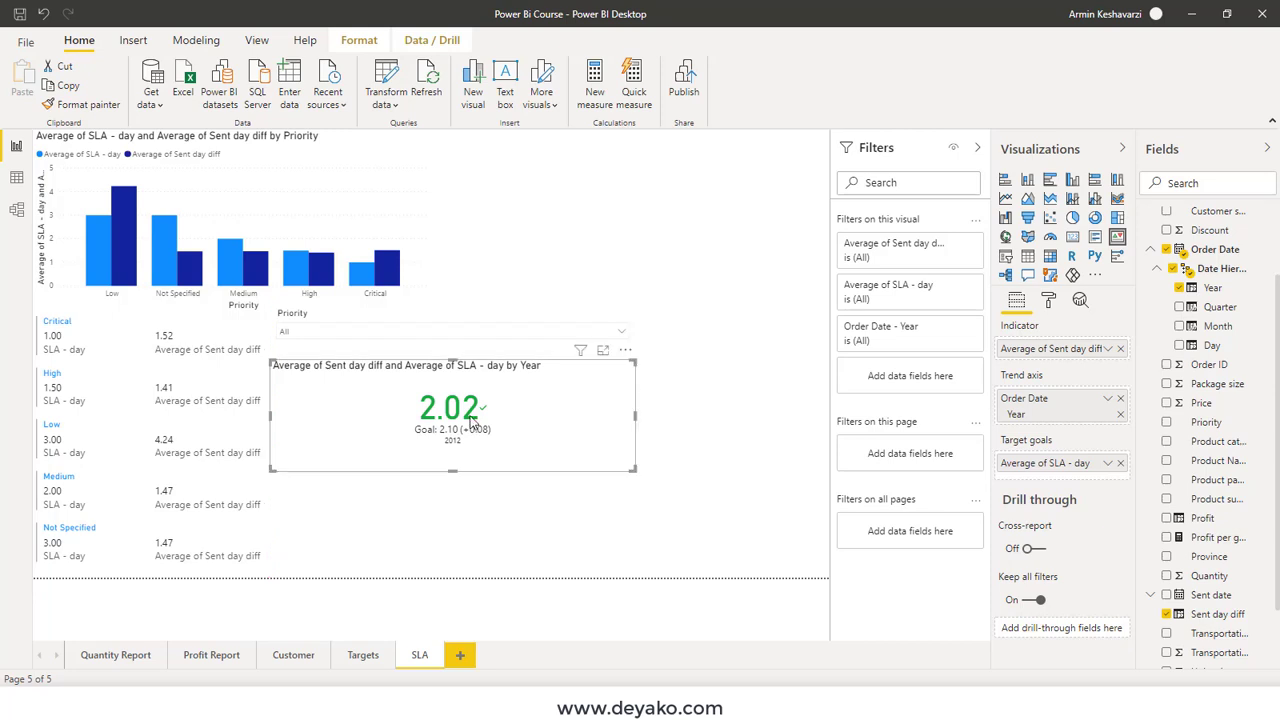
mouse_move(450, 322)
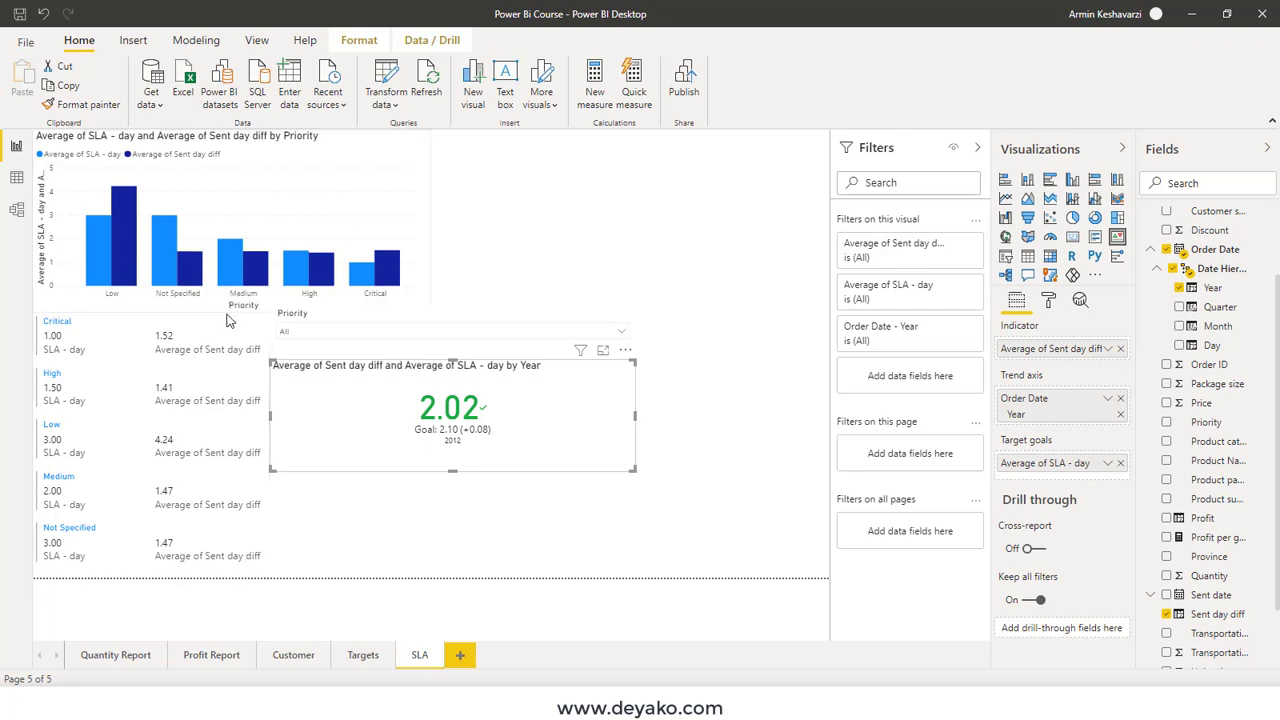
Step: Filter the page to Critical, then High priority, with the Priority dropdown slicer
left_click(624, 334)
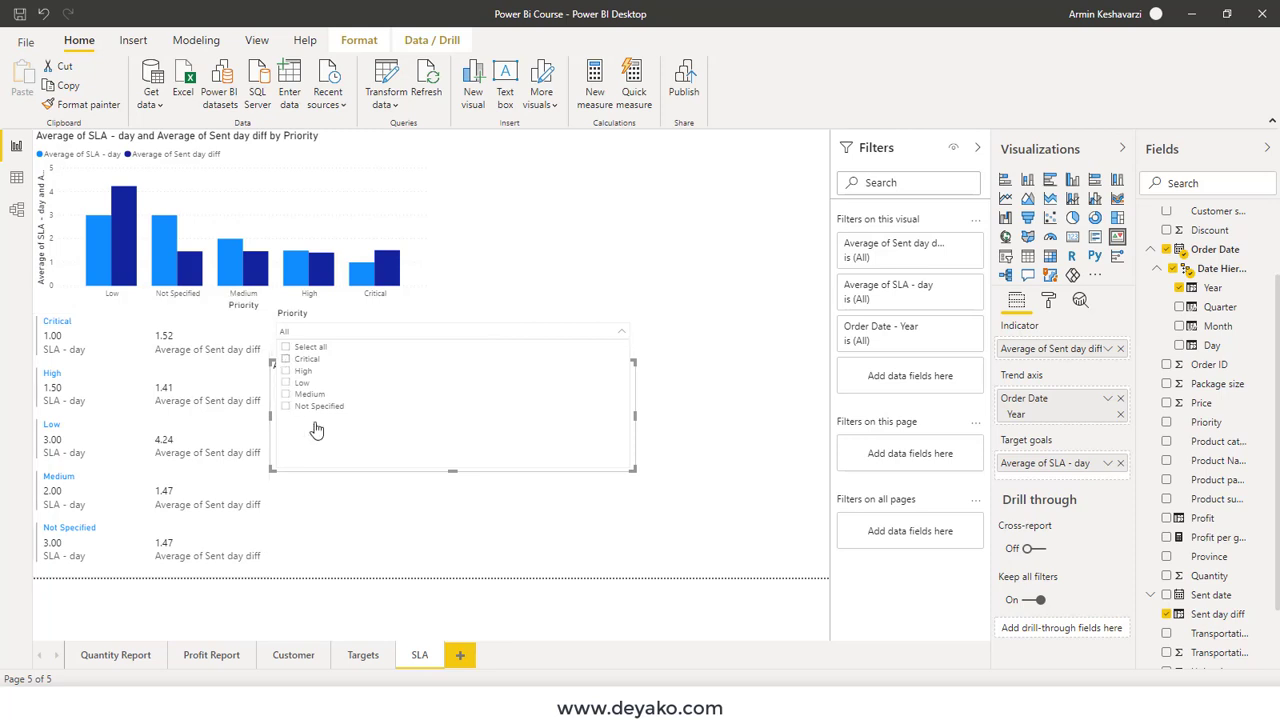
left_click(343, 503)
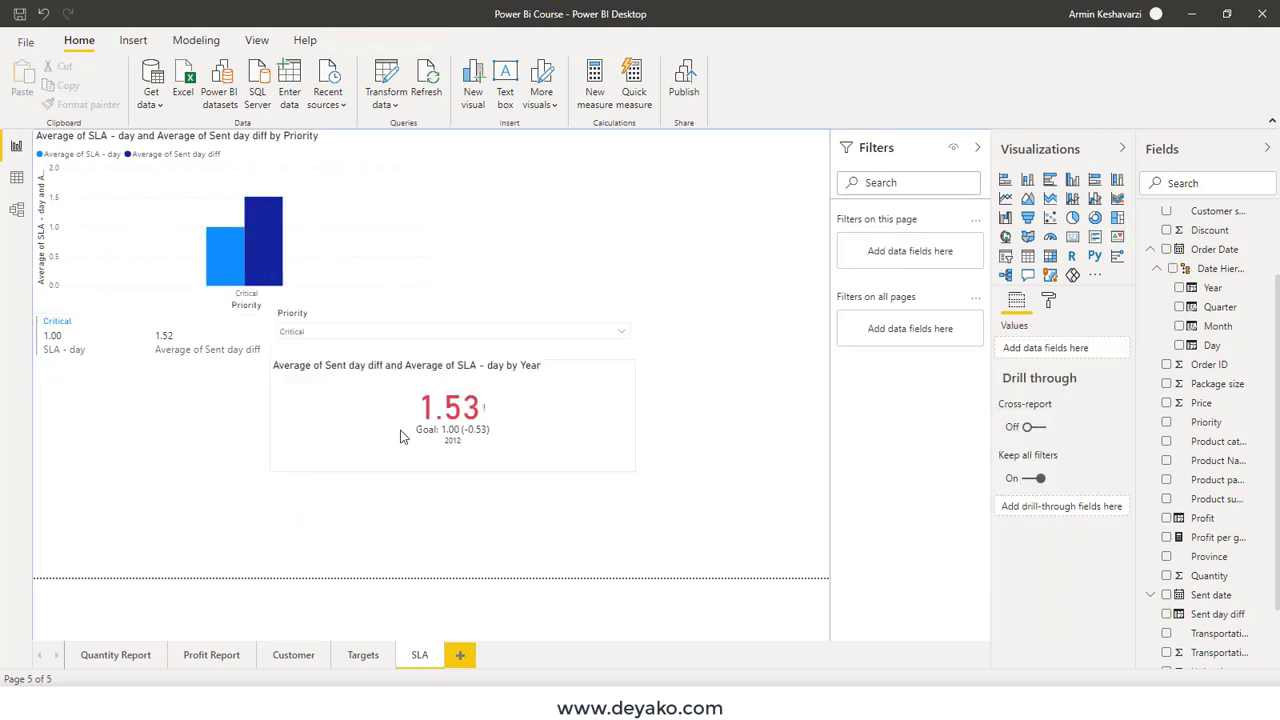
mouse_move(452, 415)
left_click(605, 405)
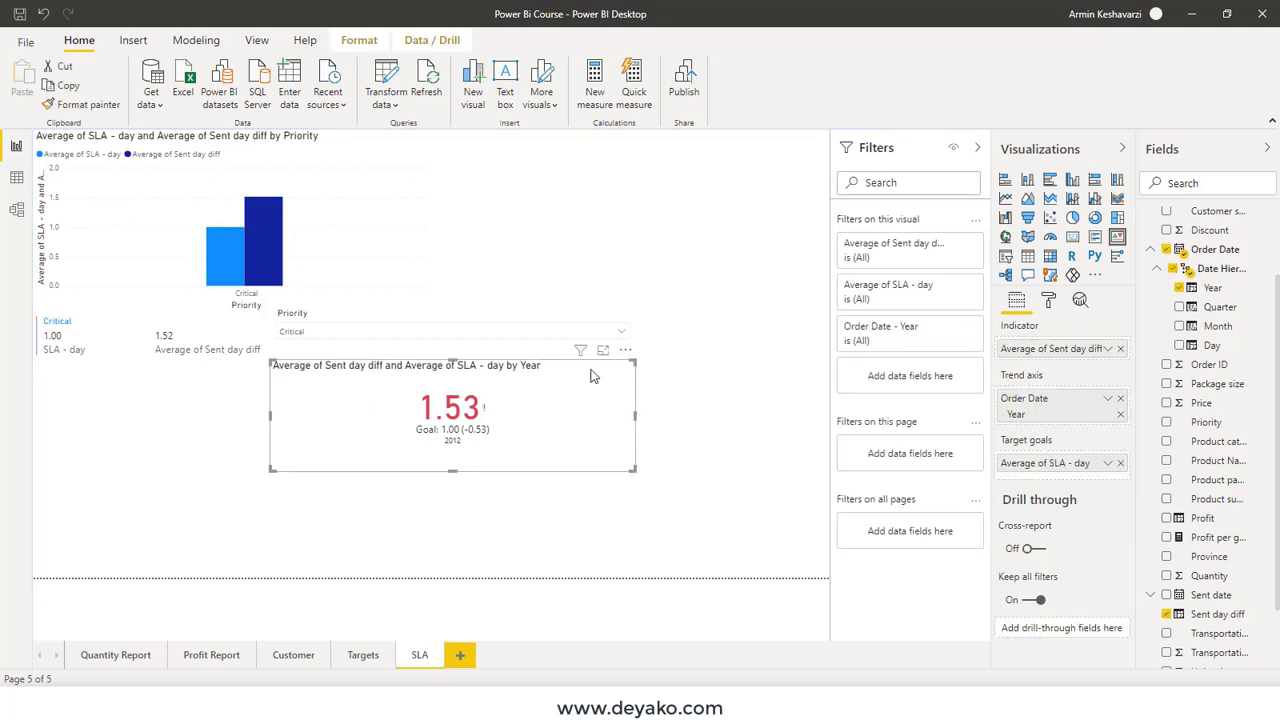
left_click(619, 333)
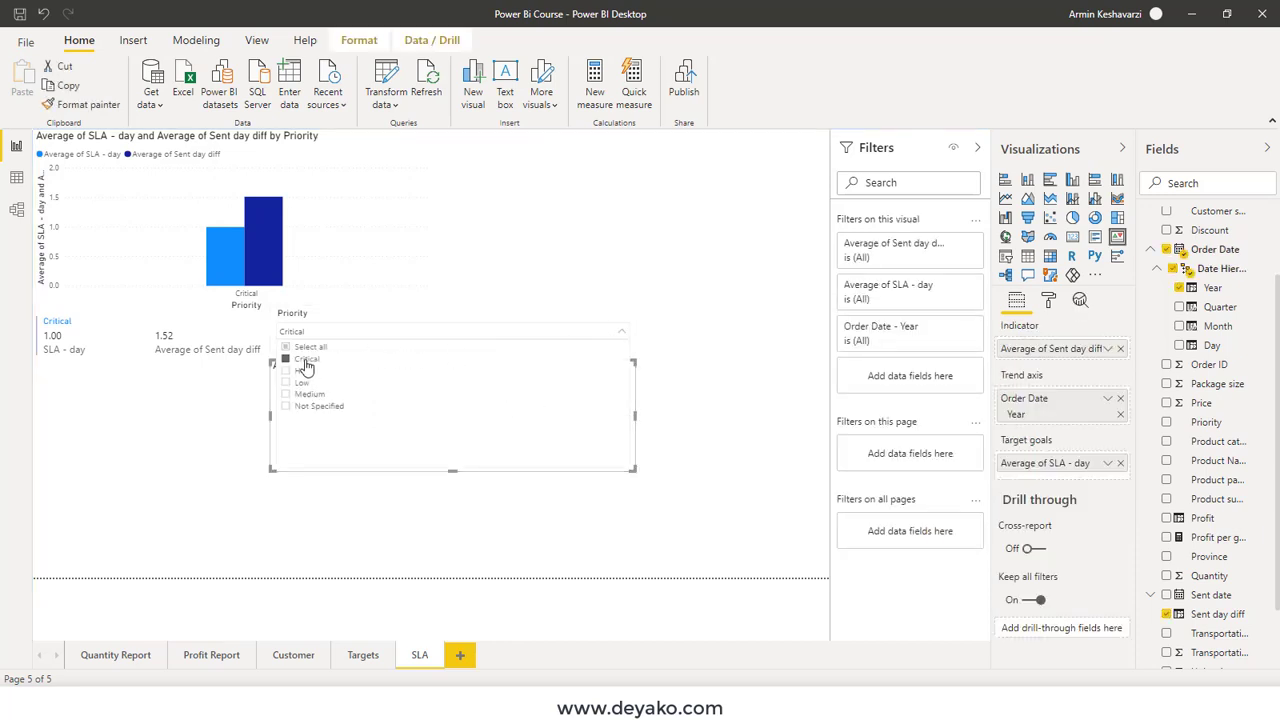
left_click(298, 359)
left_click(300, 371)
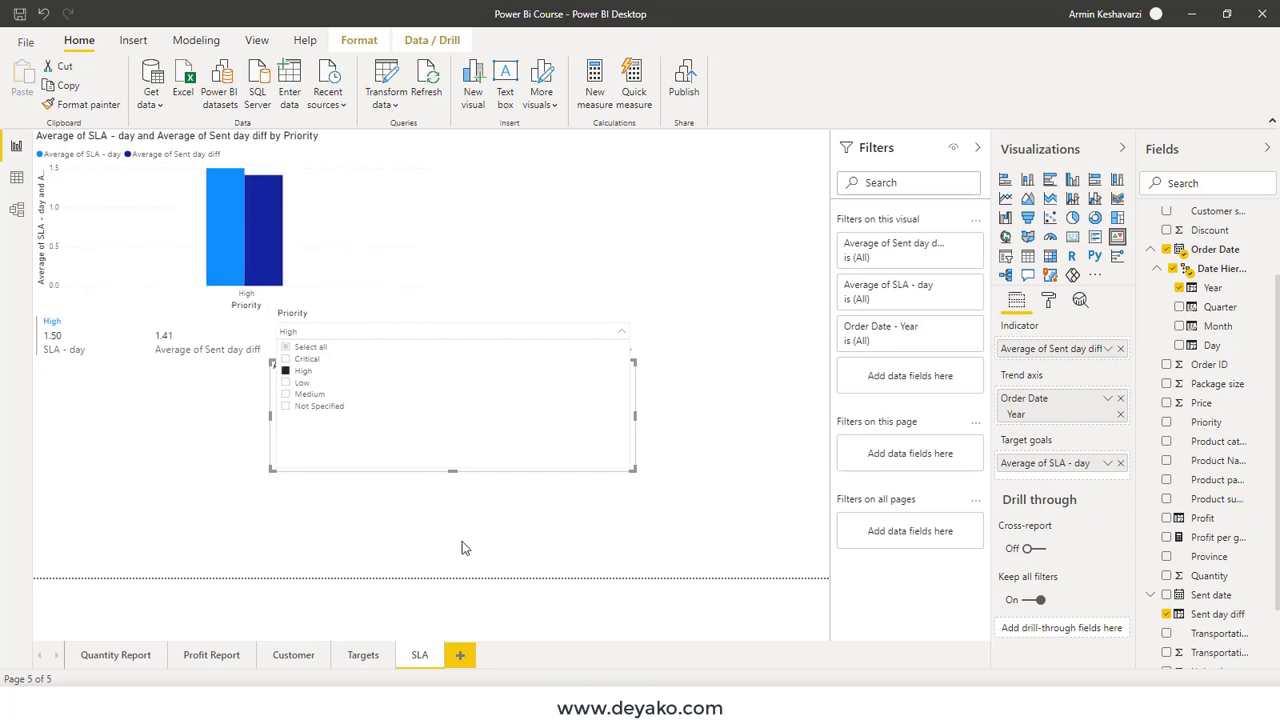
left_click(462, 541)
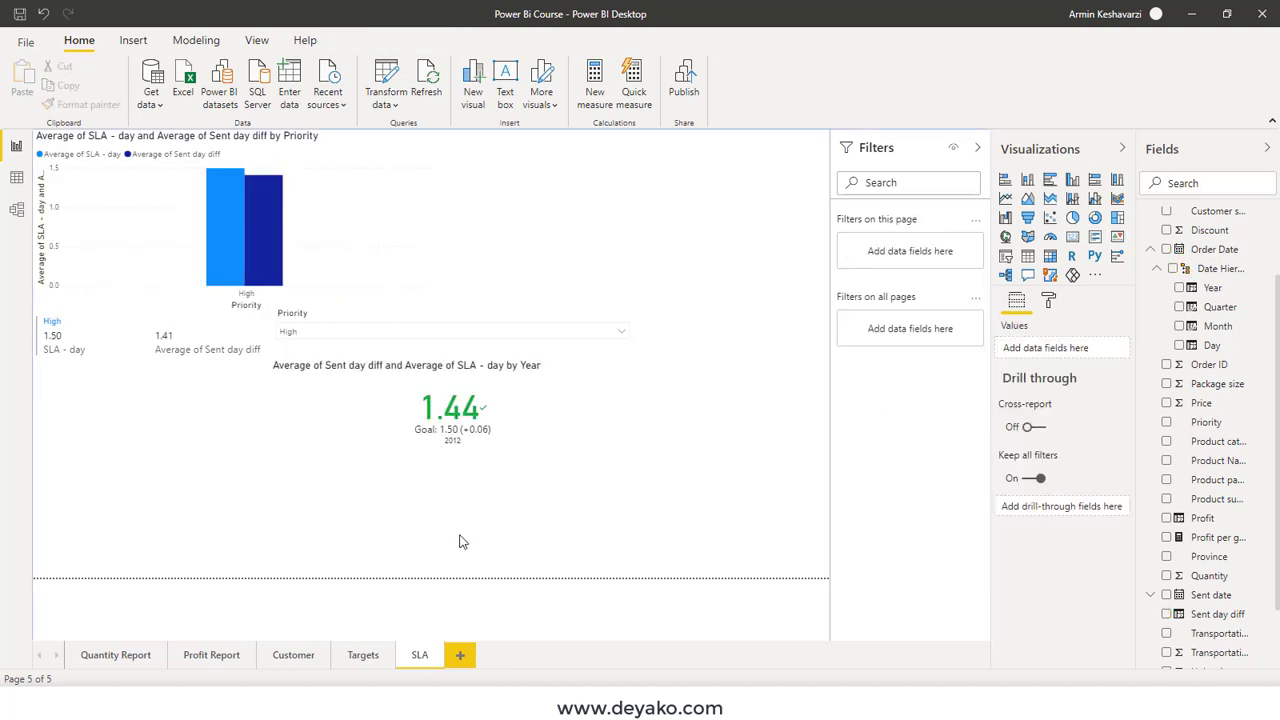
Step: Filter the page to Low, Medium and Not Specified priority in turn
left_click(622, 333)
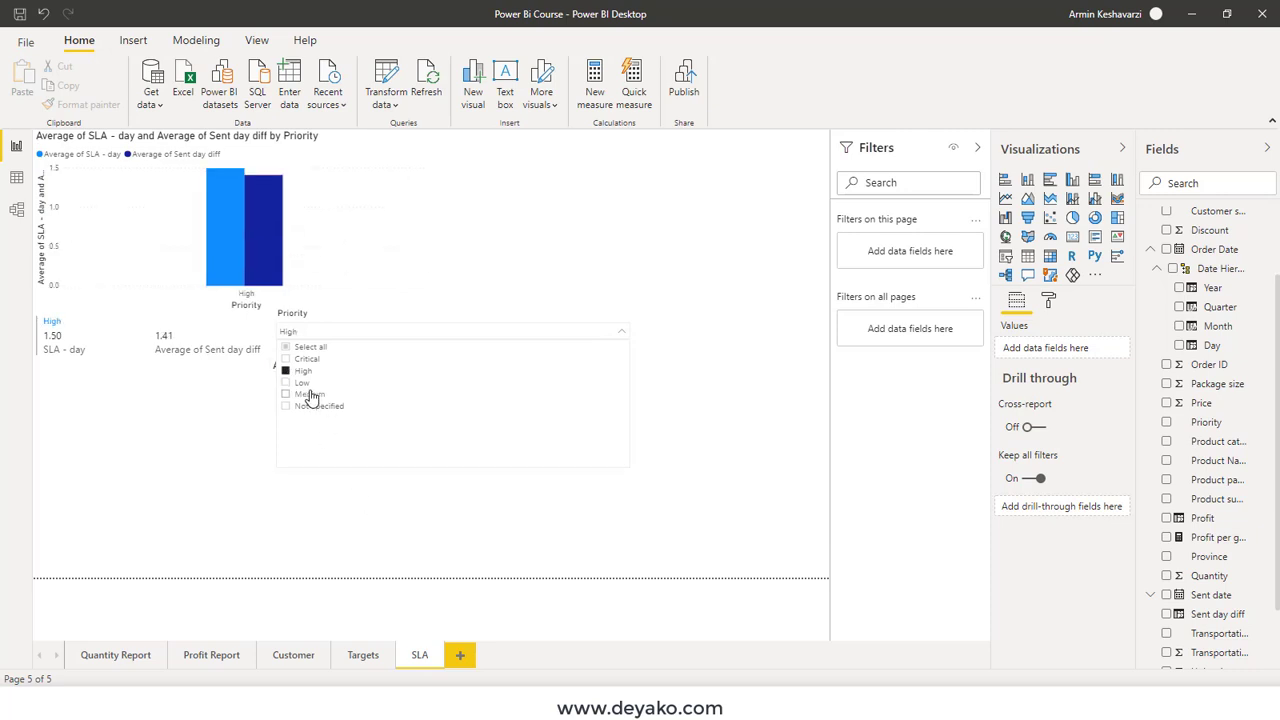
left_click(300, 383)
left_click(333, 538)
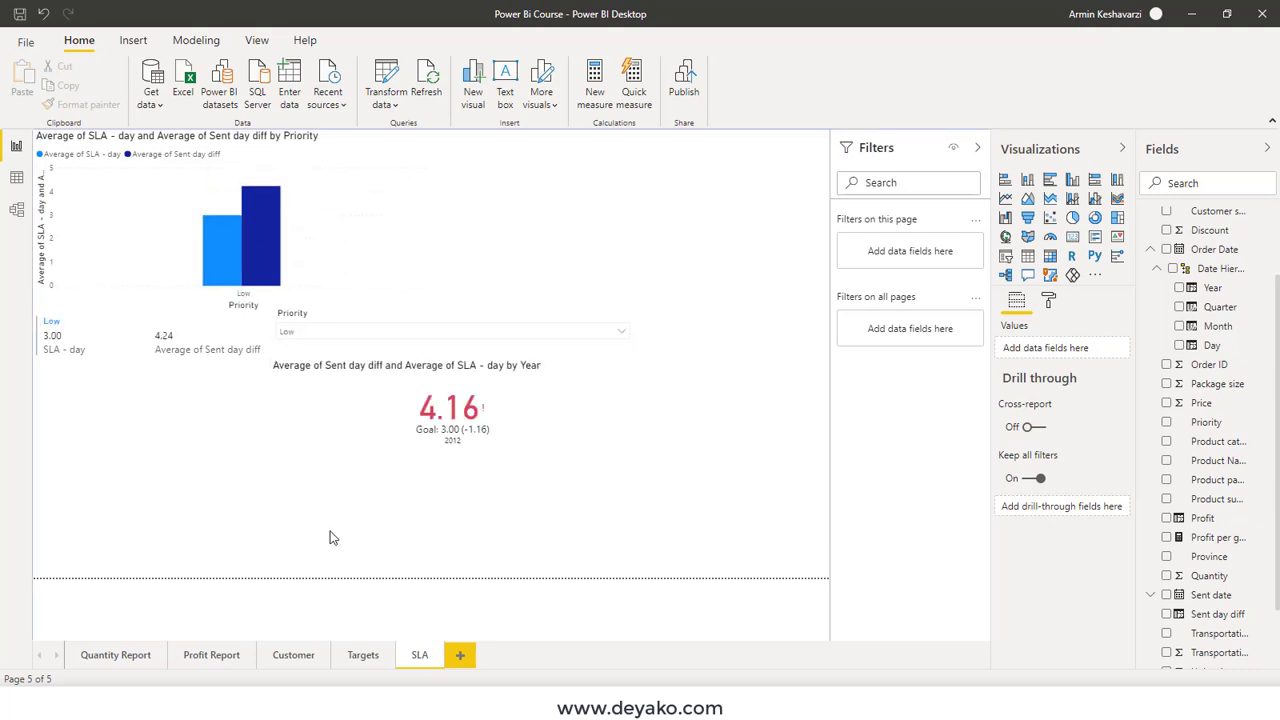
left_click(612, 334)
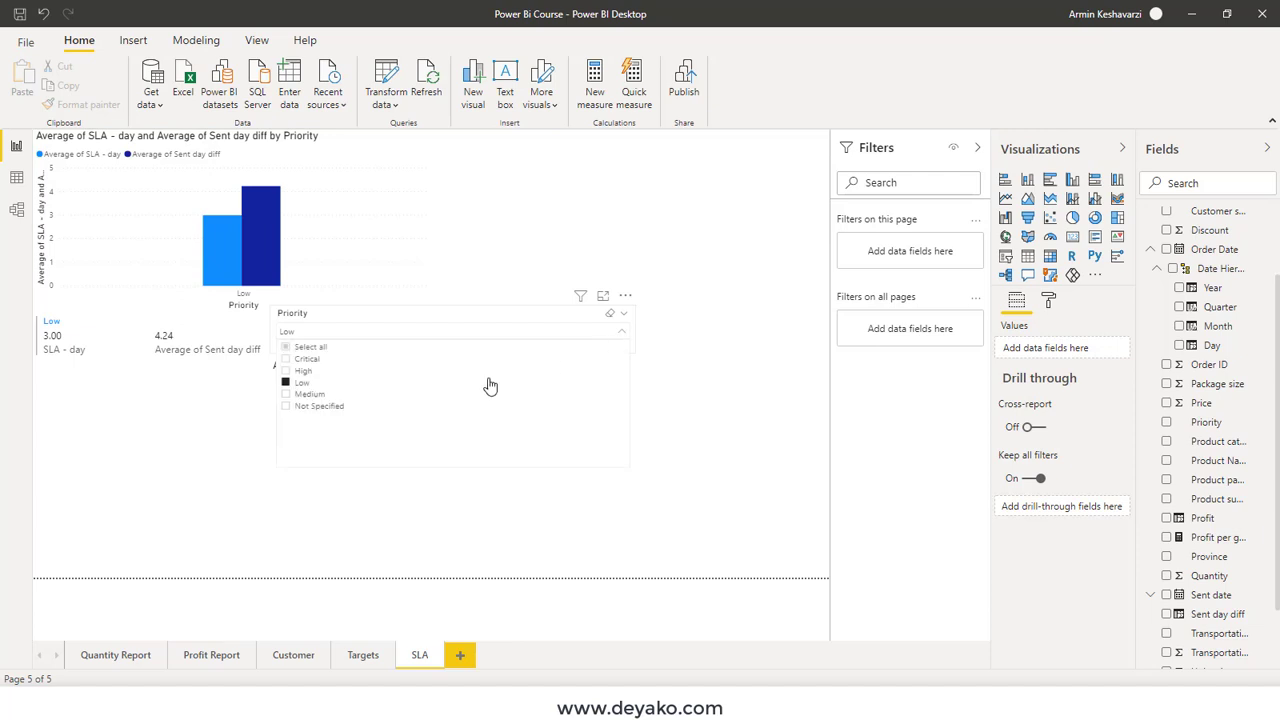
left_click(302, 394)
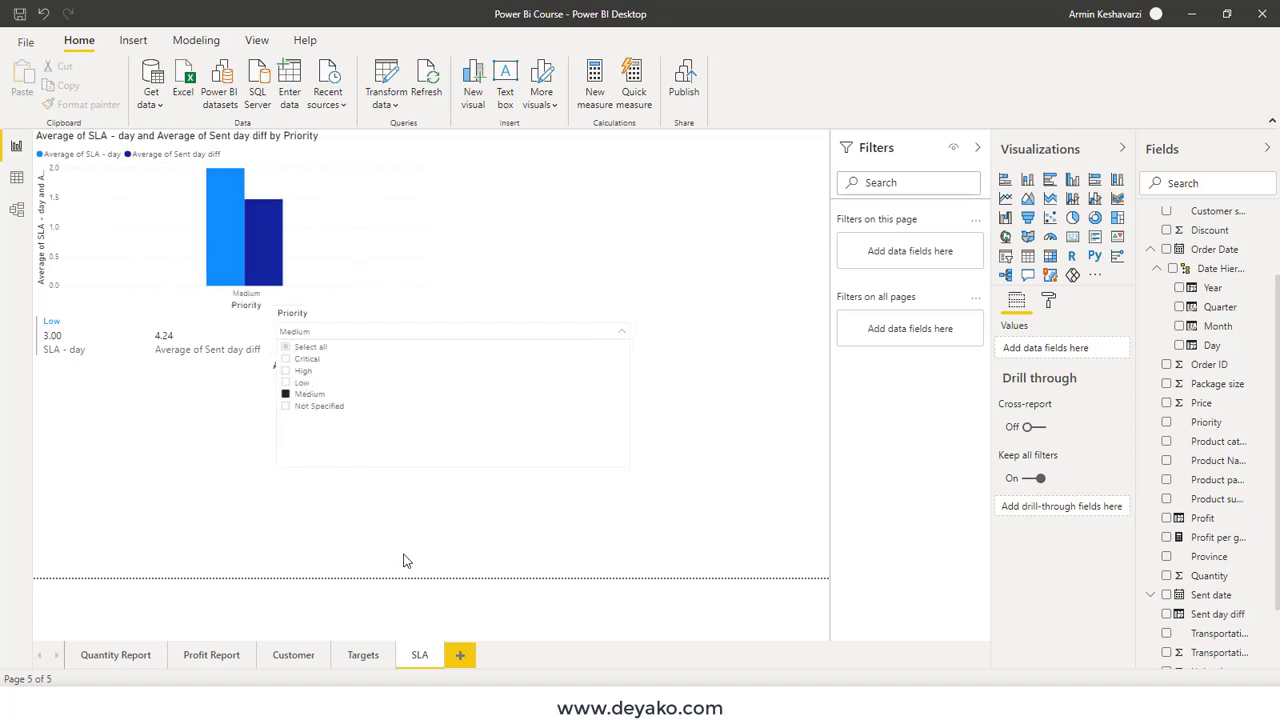
left_click(622, 334)
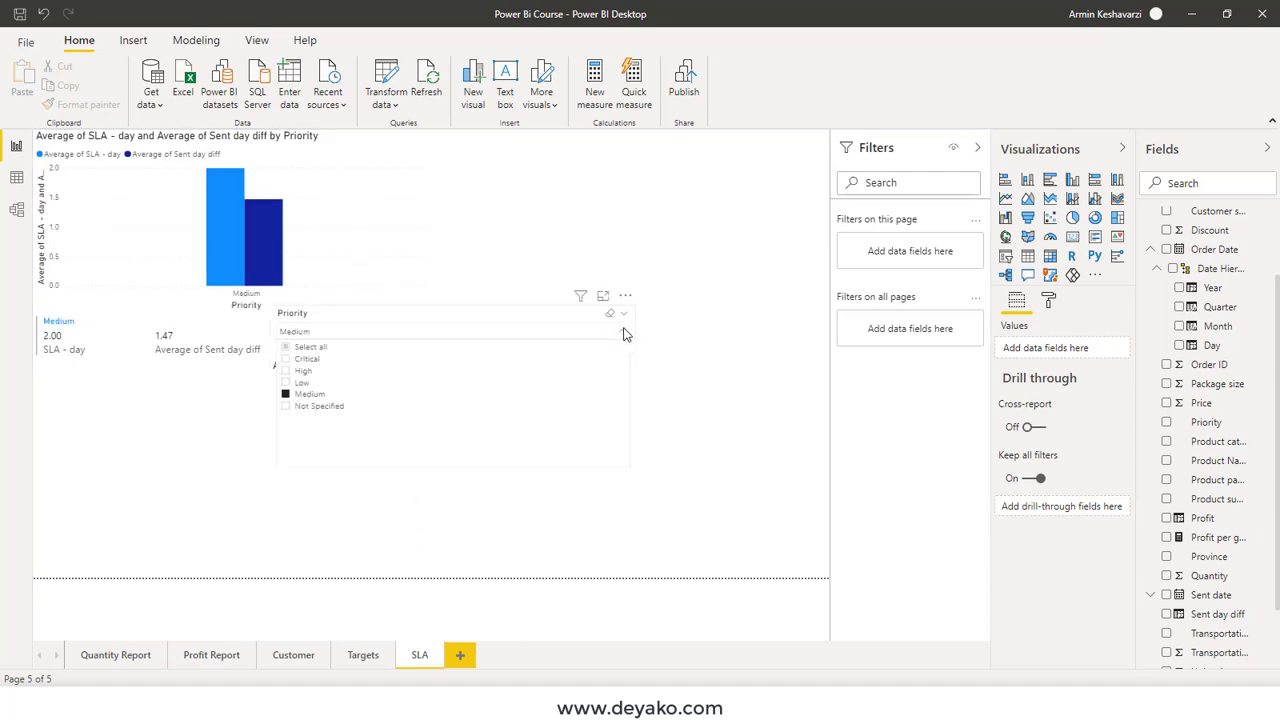
left_click(300, 407)
left_click(358, 527)
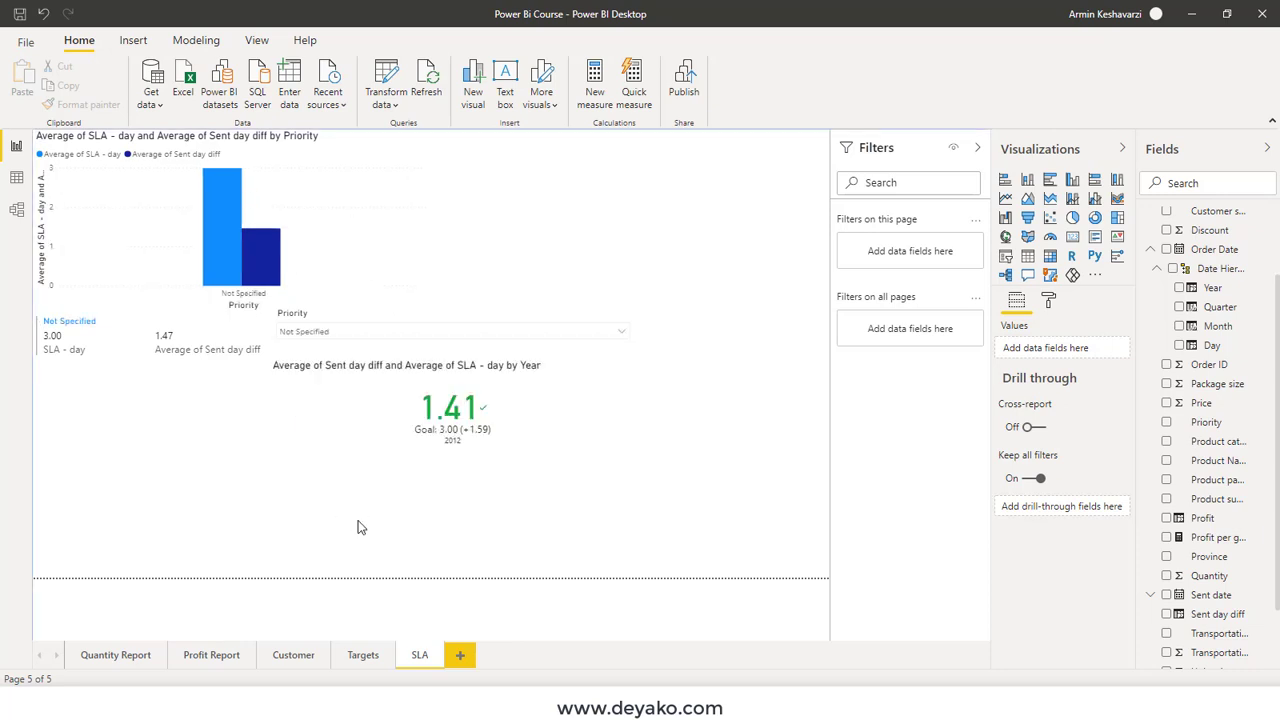
Step: Filter to Critical again, then set the Priority slicer back to all priorities
left_click(622, 334)
left_click(290, 359)
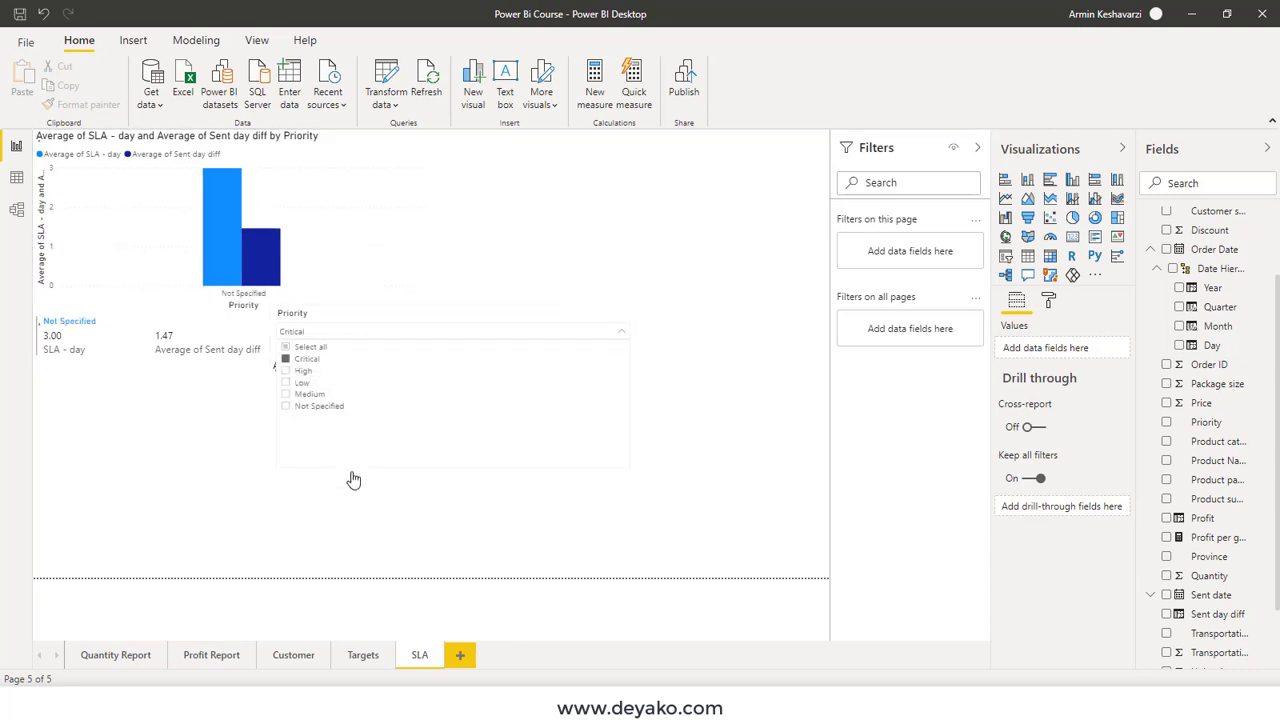
left_click(368, 548)
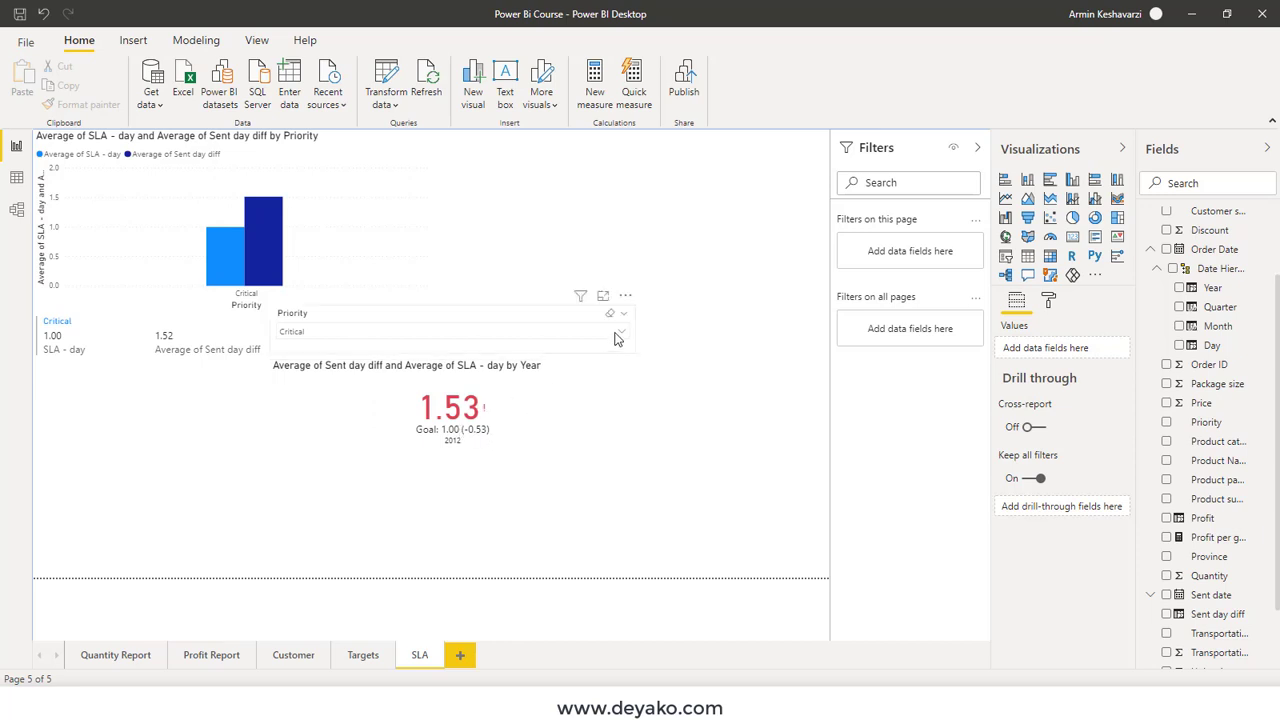
left_click(616, 336)
left_click(302, 348)
left_click(405, 542)
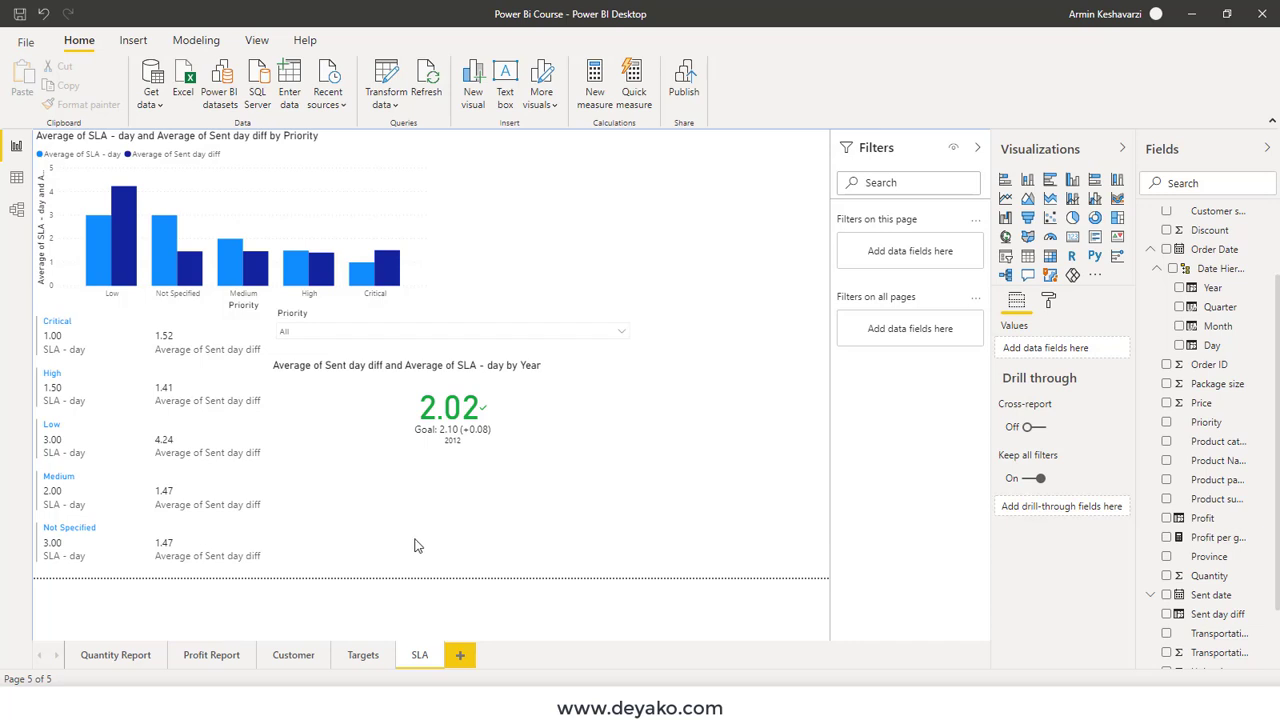
Step: Create a new calculated table from the Modeling ribbon, leaving the default name Table
left_click(137, 40)
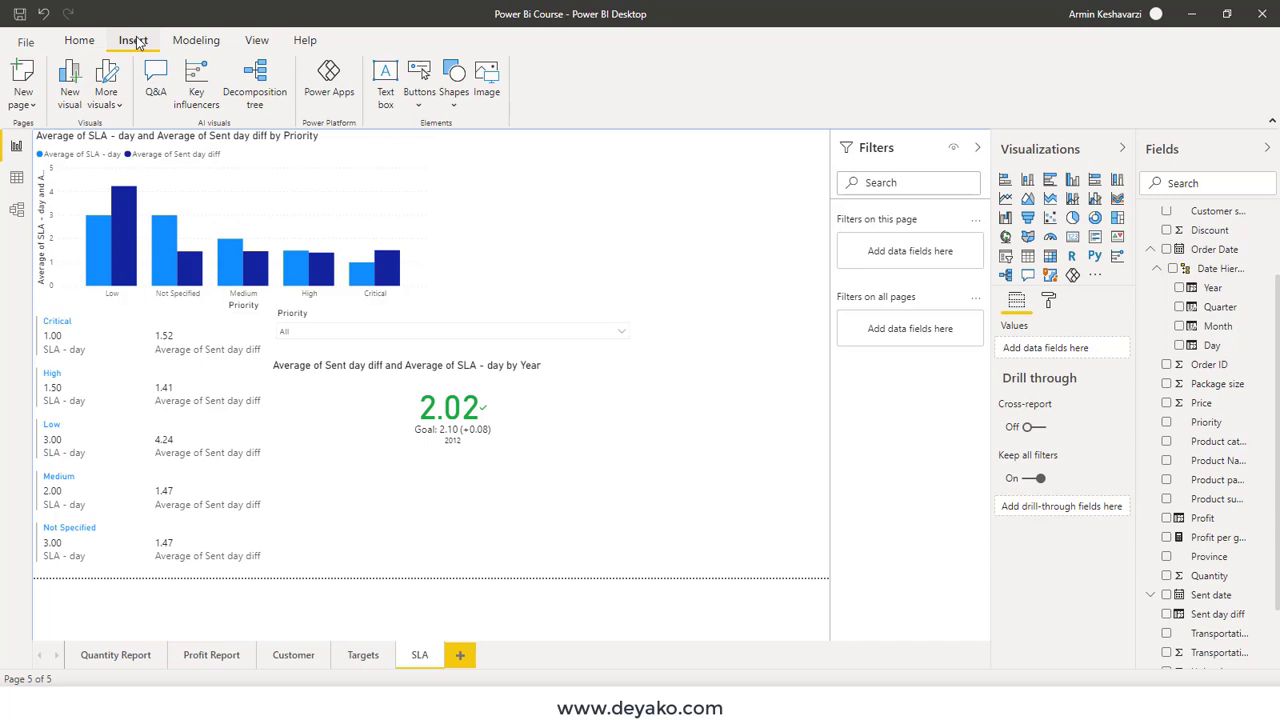
left_click(196, 40)
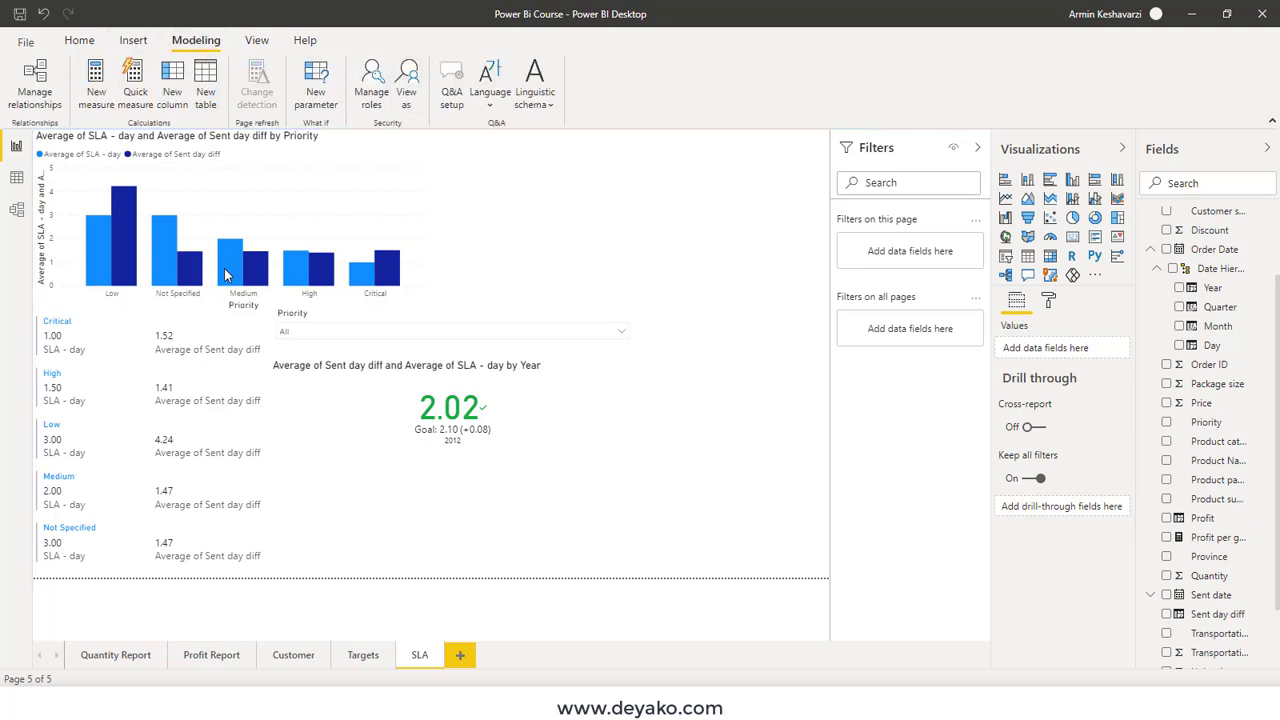
key("ctrl+z")
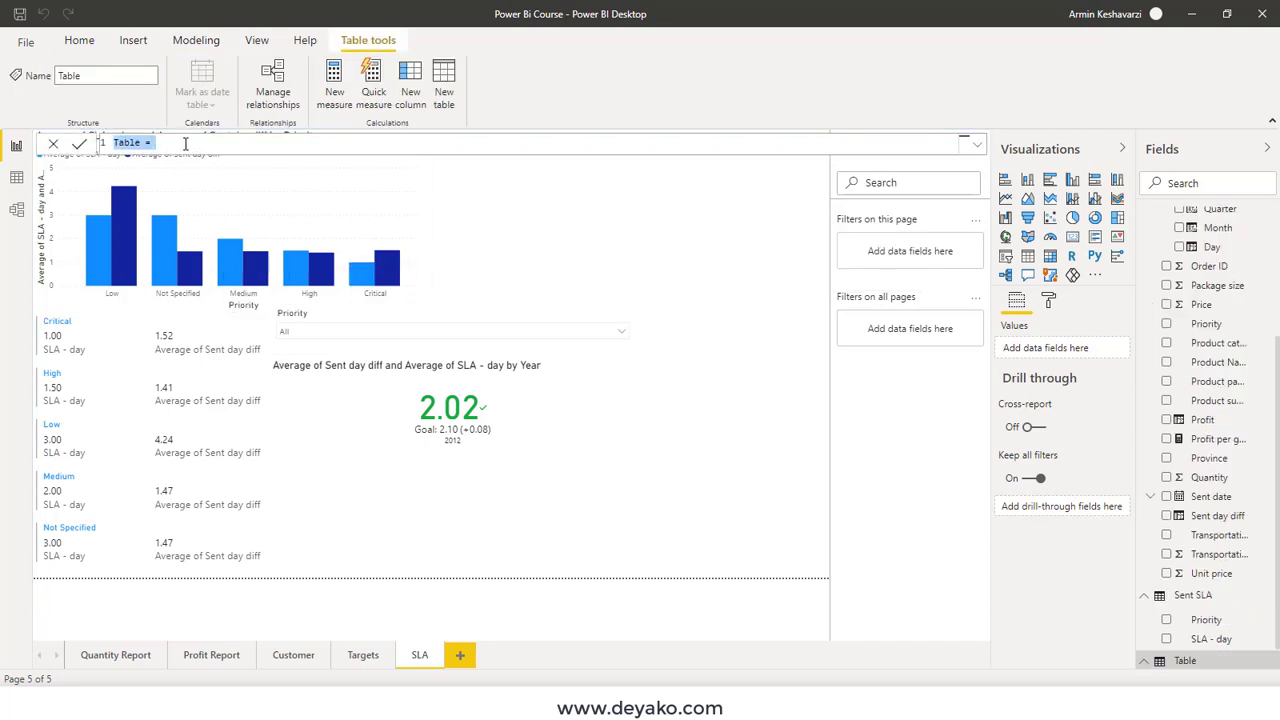
Step: In Data view, create a new calculated table from Table tools named My New table
left_click(18, 180)
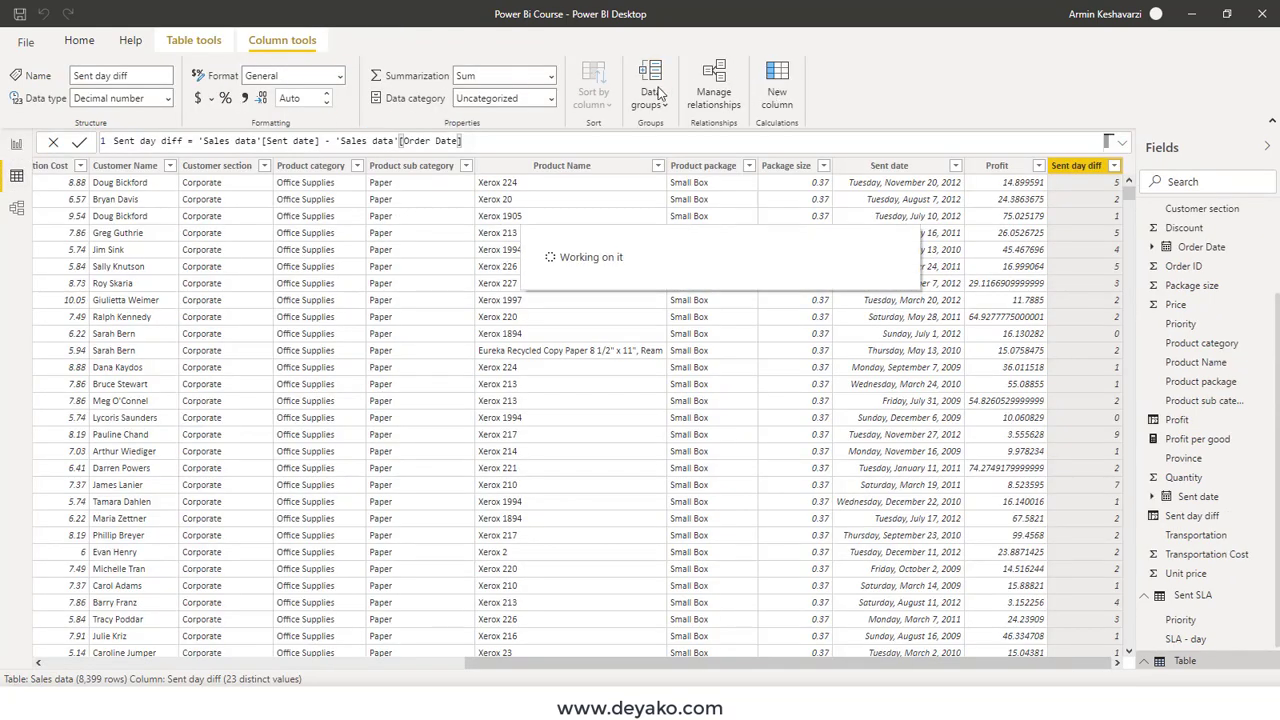
left_click(195, 42)
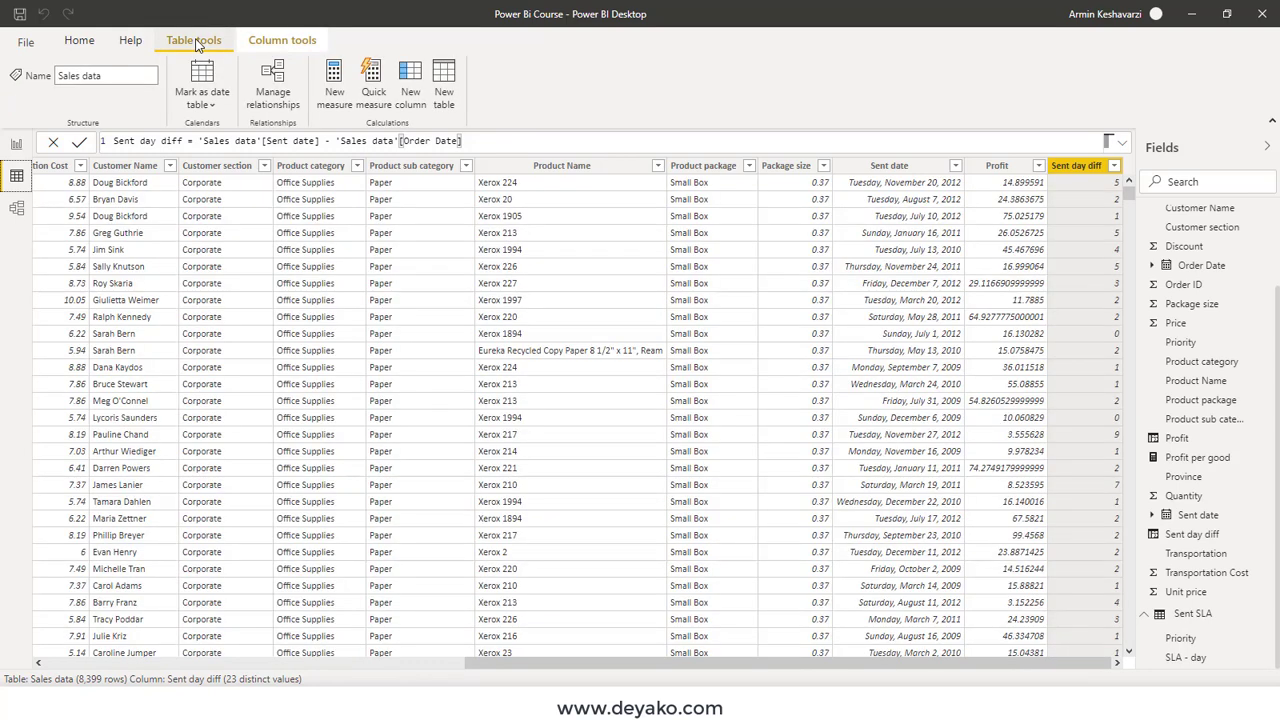
left_click(444, 94)
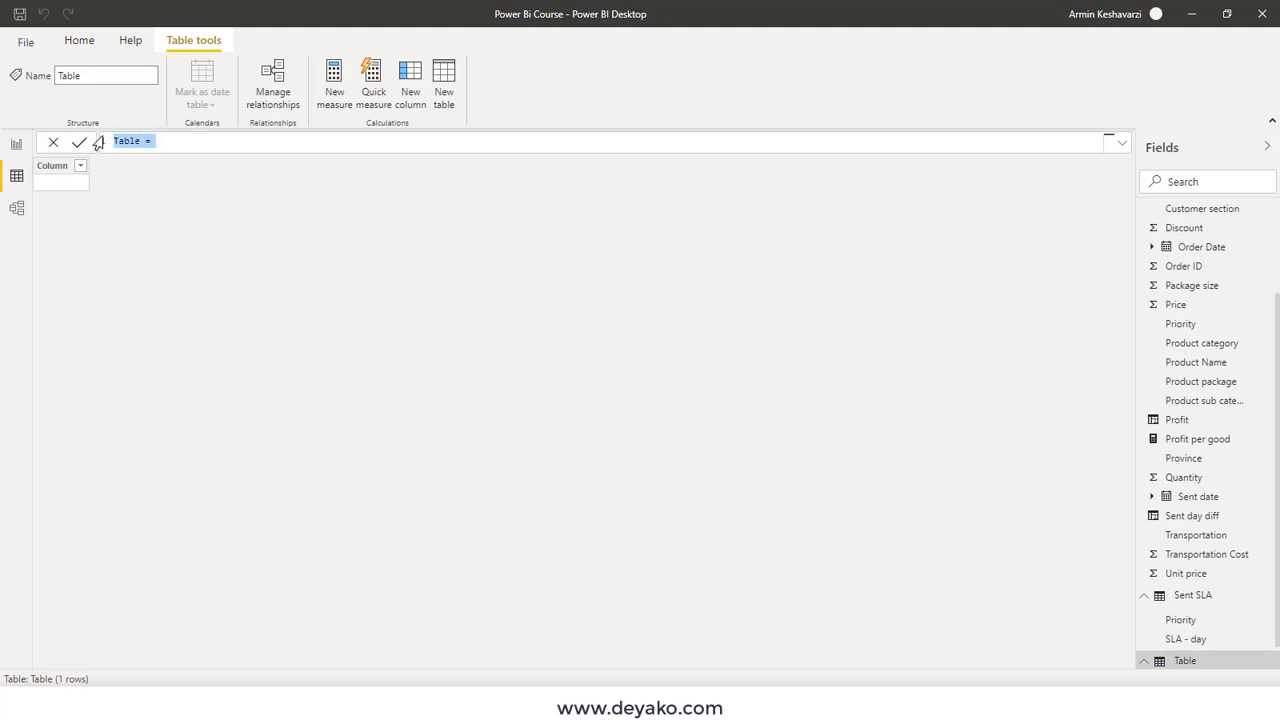
type("N")
type("=")
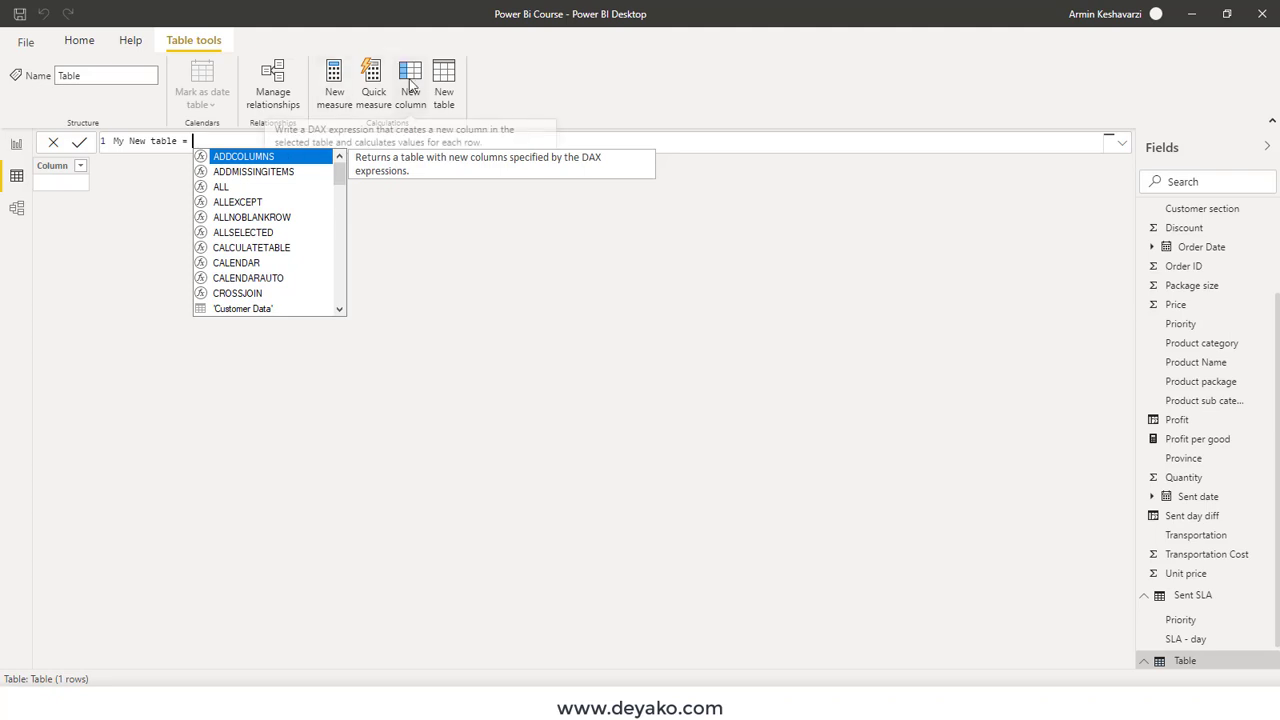
Step: Add Column 2 = SUM('Sales data'[Profit]) to the new table, returning 2339877.46522987
left_click(410, 85)
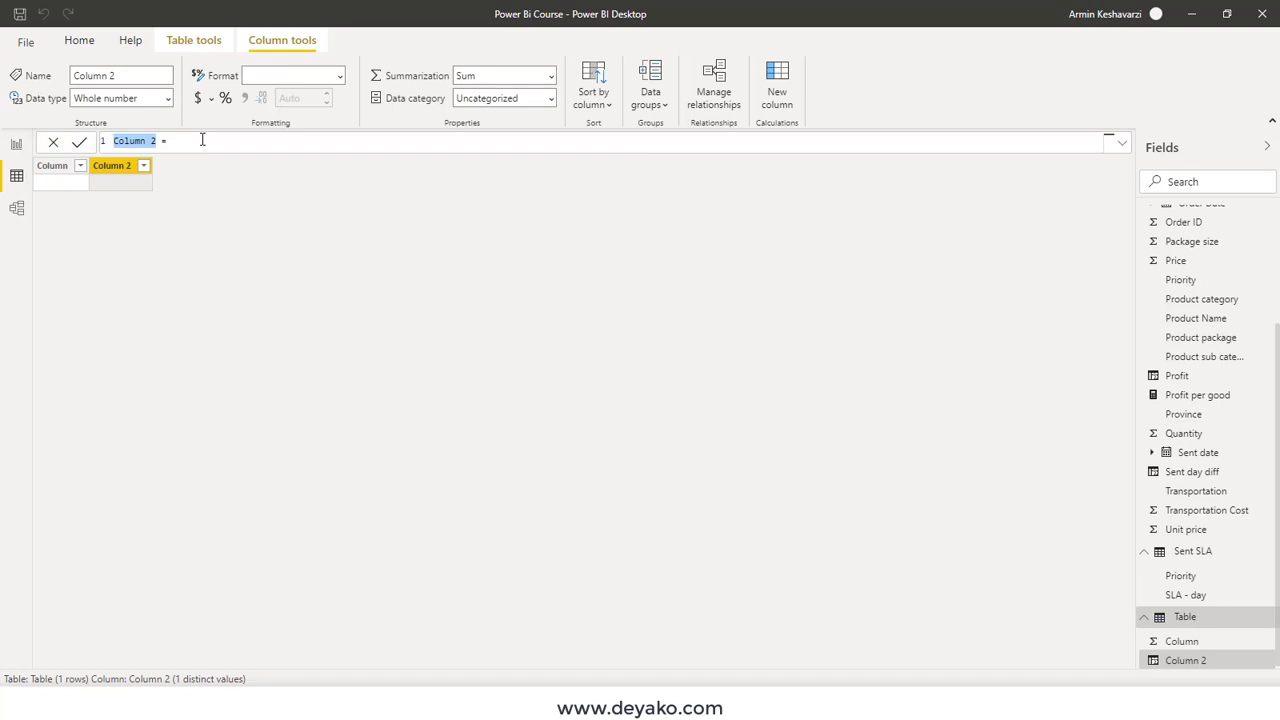
key("Right")
type("um")
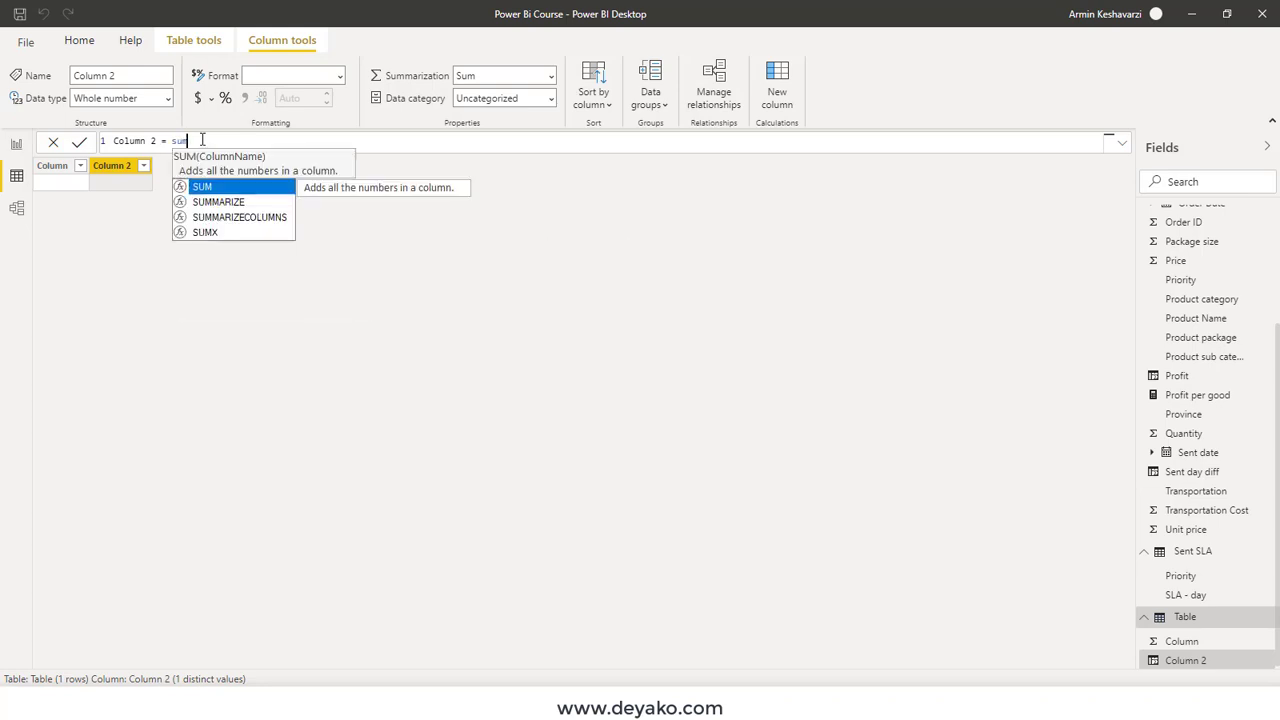
key("Tab")
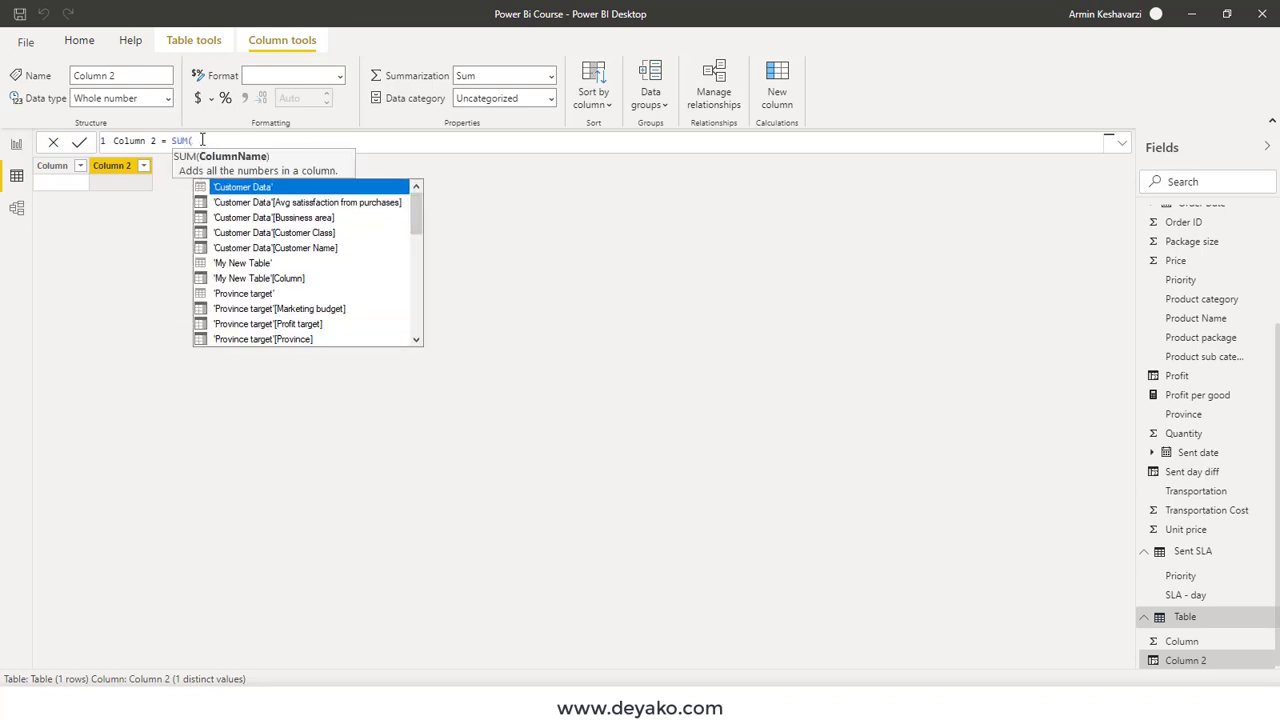
key("Down")
key("Down")
key("Down")
key("Down")
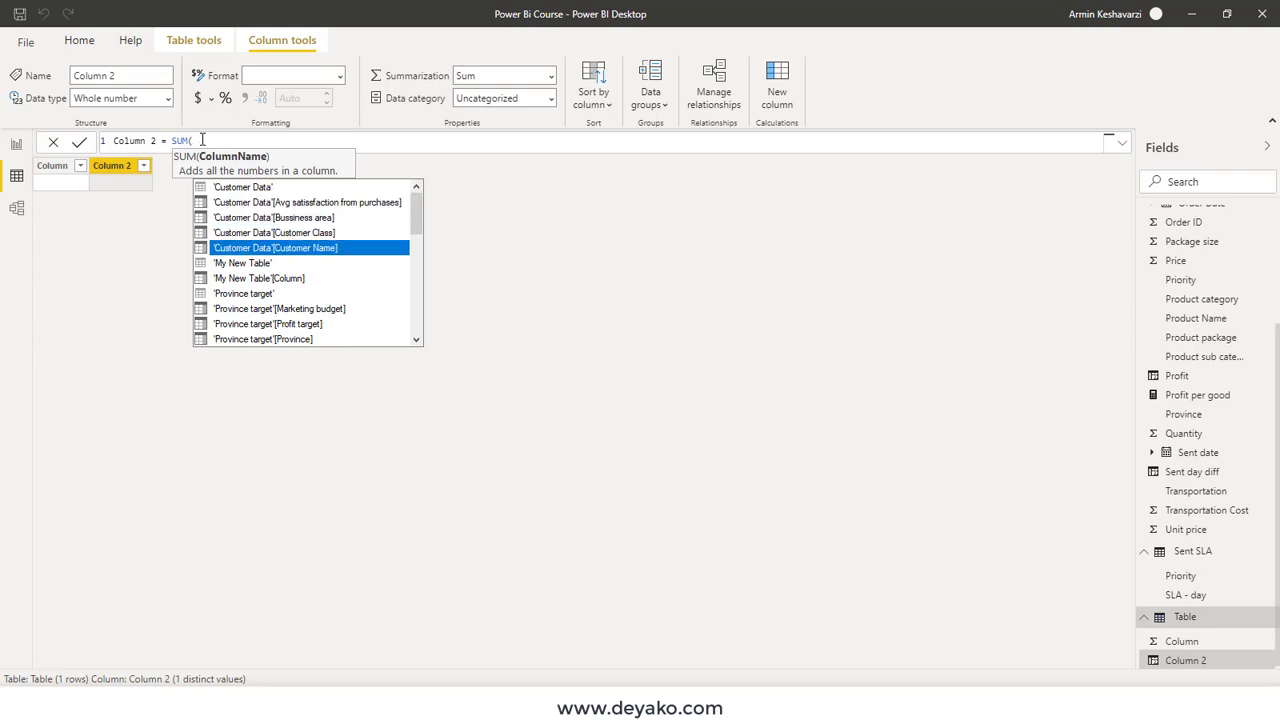
key("Down")
key("Down")
key("Down")
key("Down")
key("Down")
key("Down")
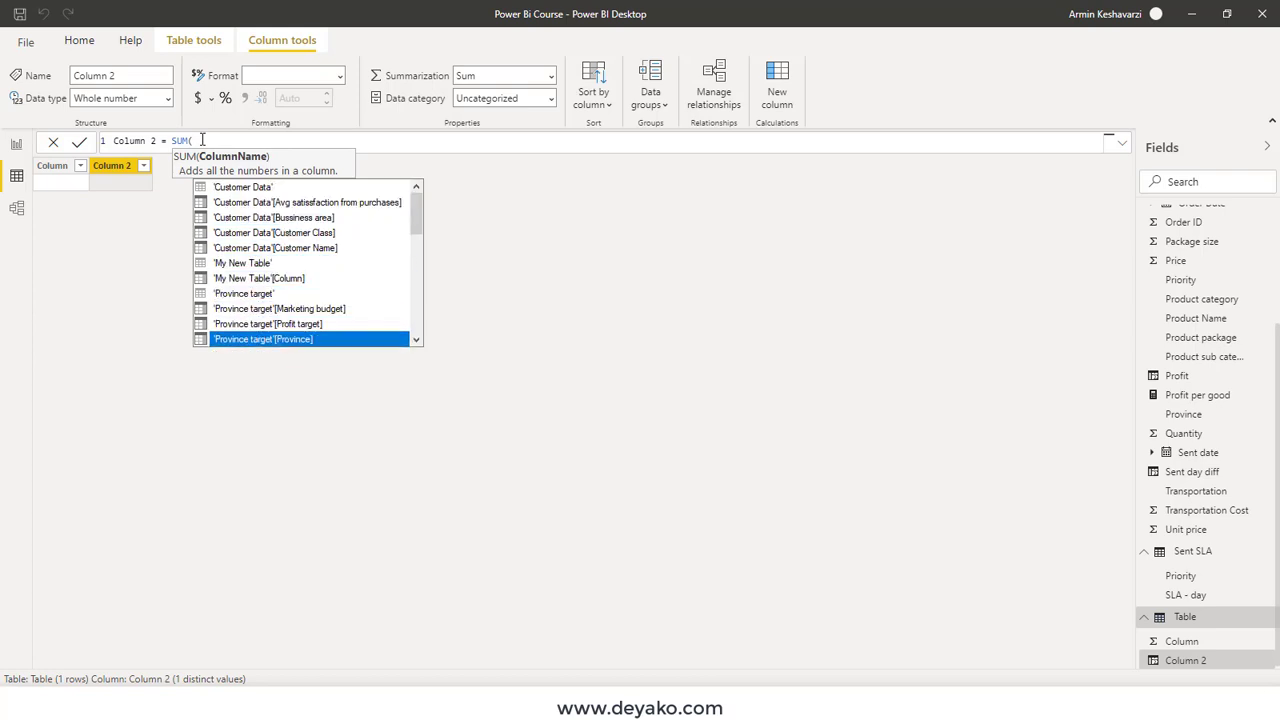
key("Down")
key("Down")
key("Down")
key("Down")
key("Down")
key("Down")
key("Down")
key("Down")
key("Down")
key("Tab")
type(")")
key("Return")
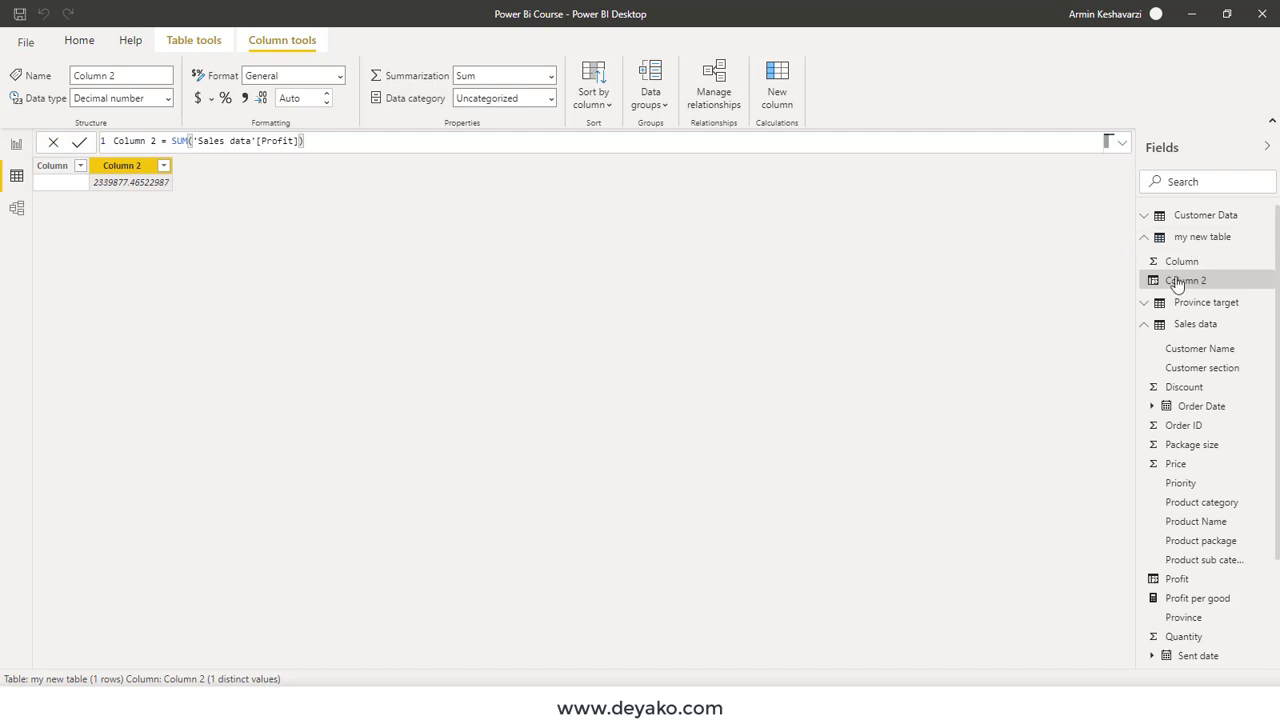
Step: Expand and collapse my new table in the Fields pane, then return to Report view
left_click(1181, 240)
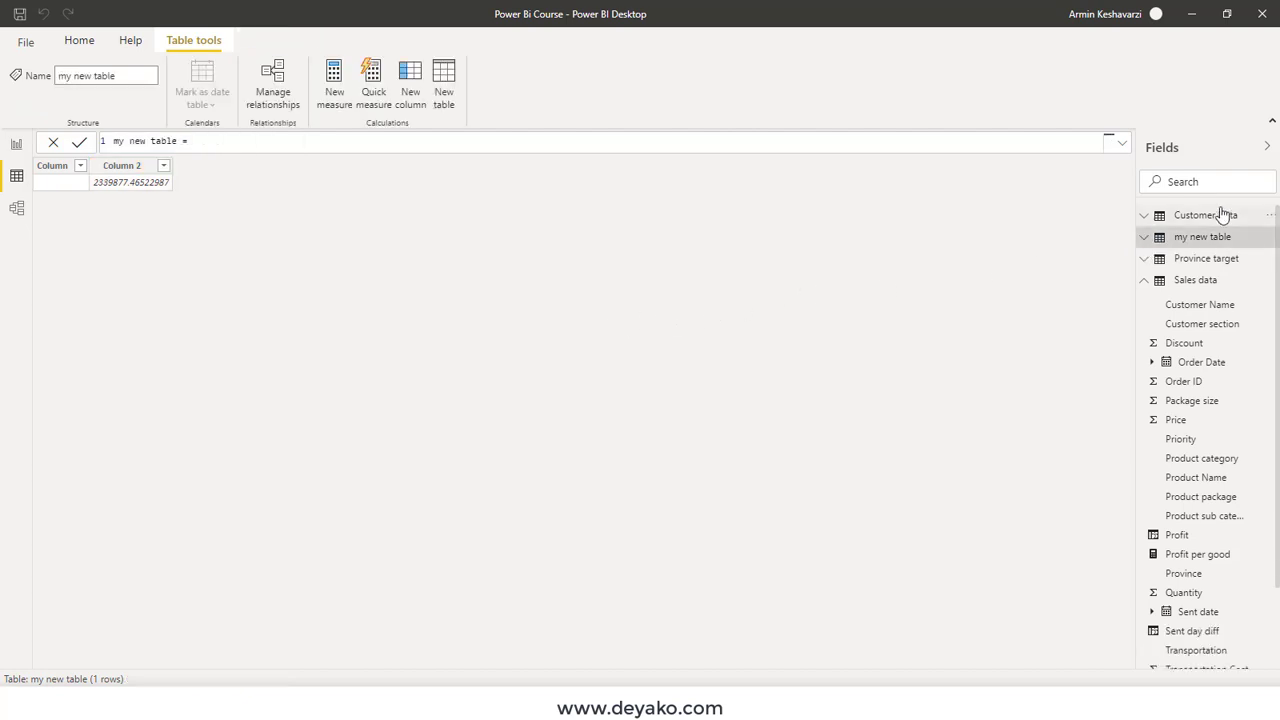
left_click(1152, 244)
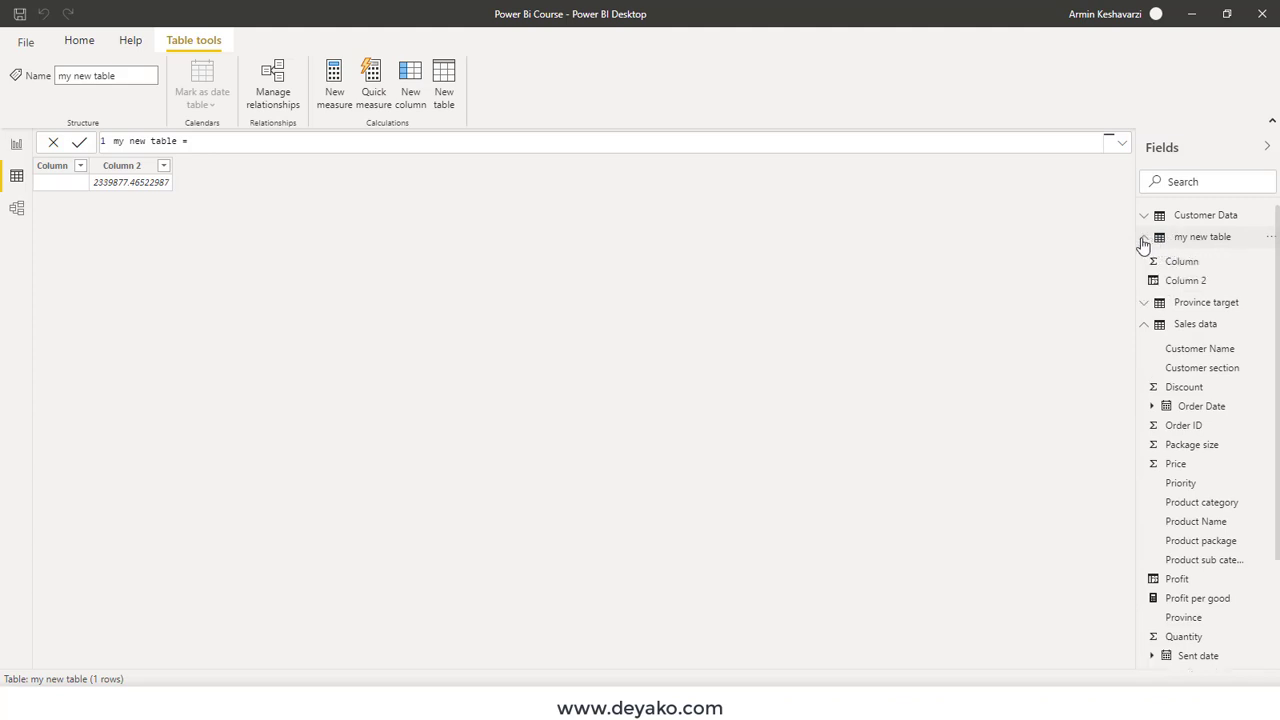
left_click(1144, 240)
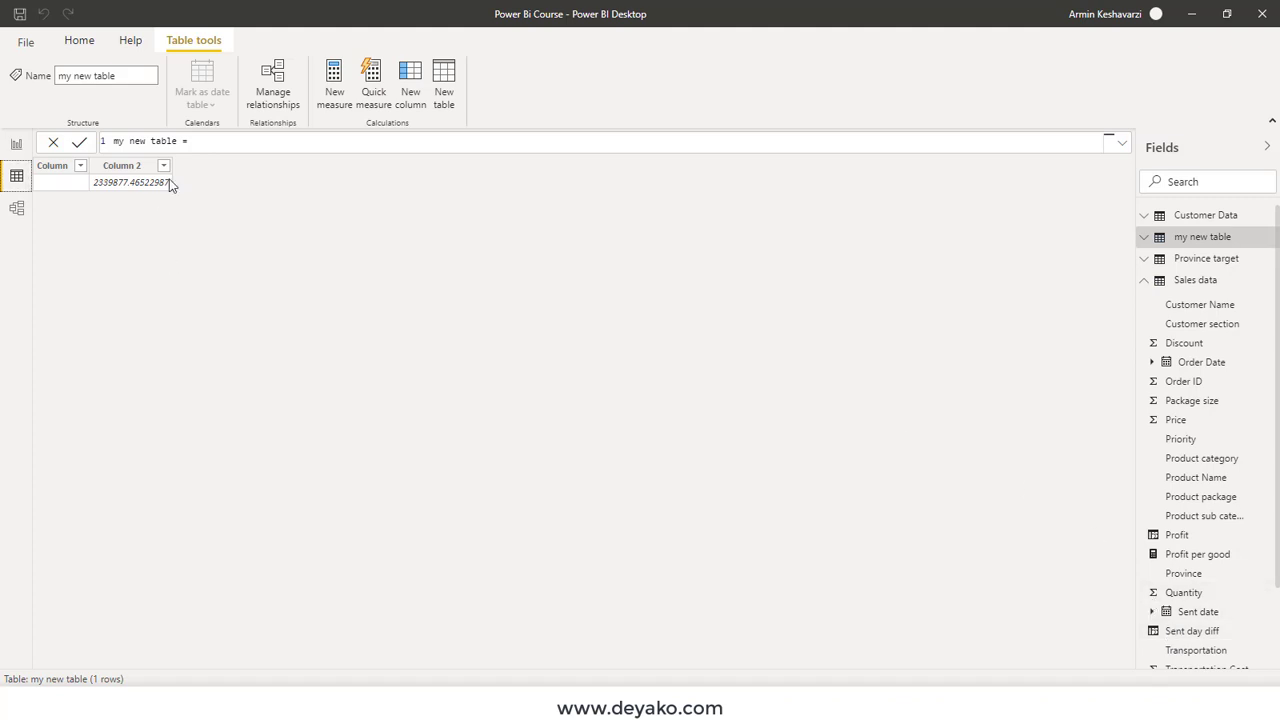
left_click(20, 143)
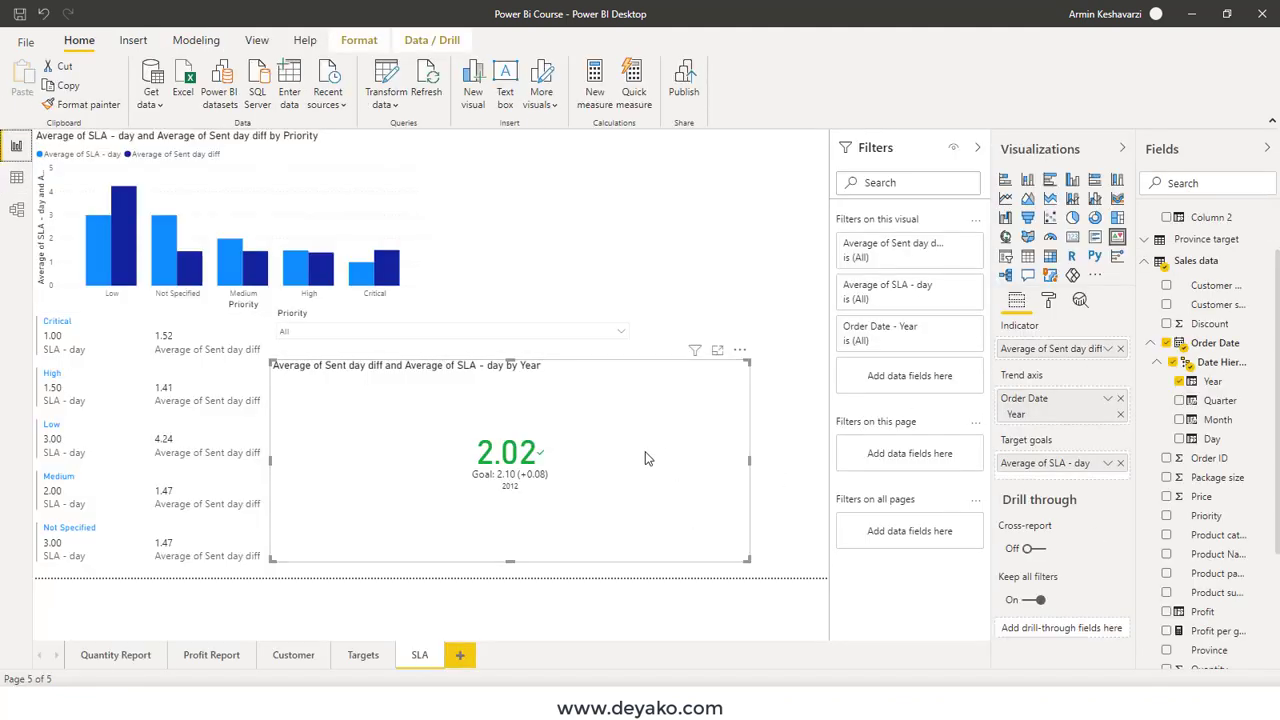
Step: Turn on the KPI's trend axis and show its yearly values (1.92, 2.23, 1.95, 2.02 vs 2.10) as a table
left_click(1048, 300)
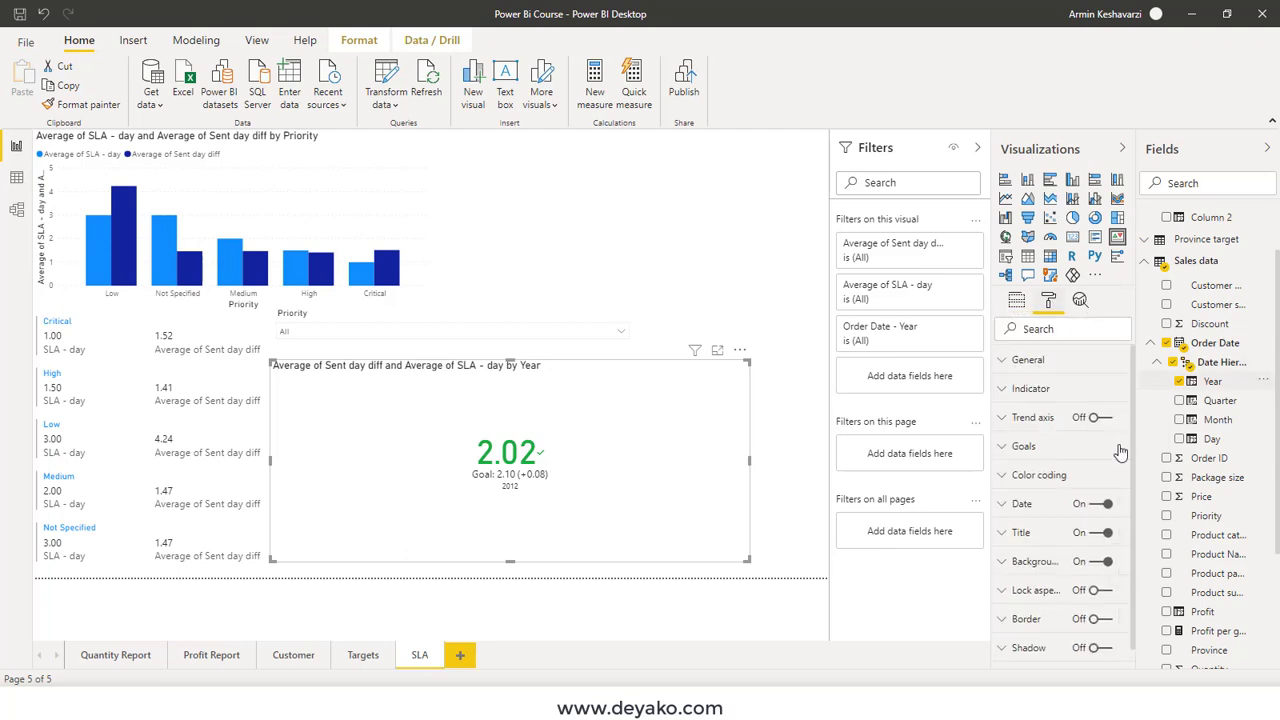
left_click(1100, 418)
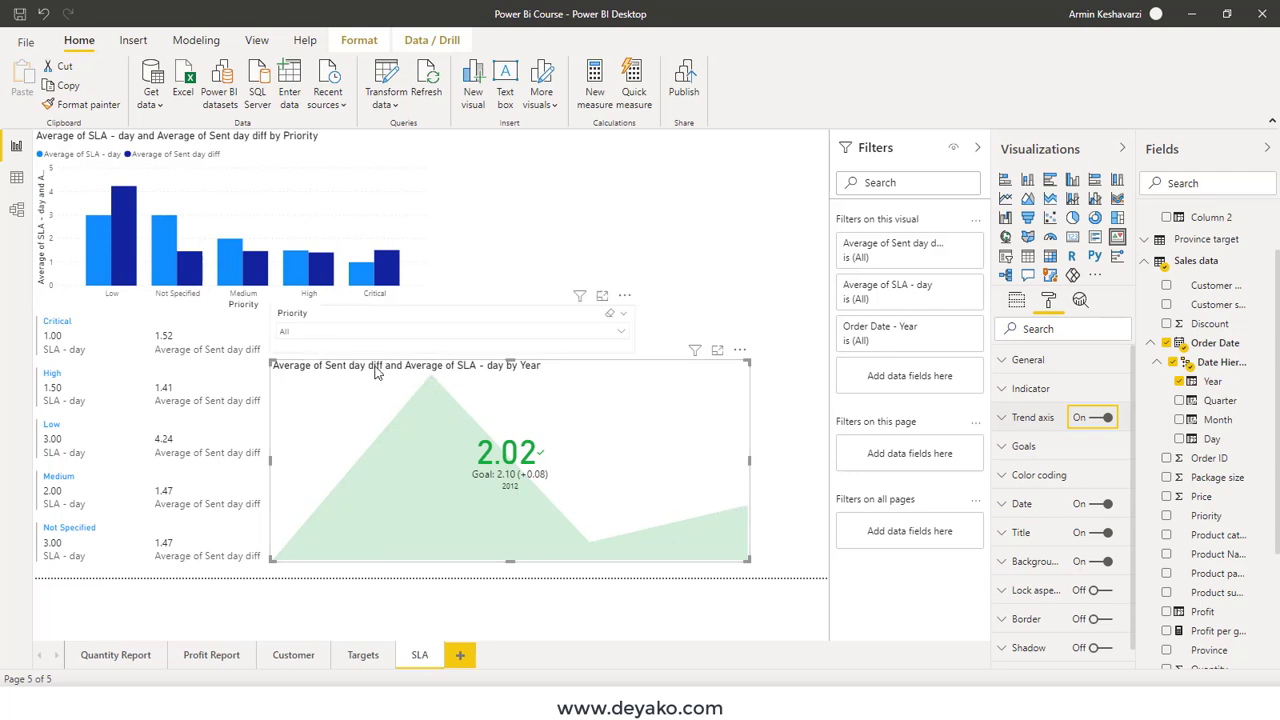
left_click(739, 352)
left_click(790, 388)
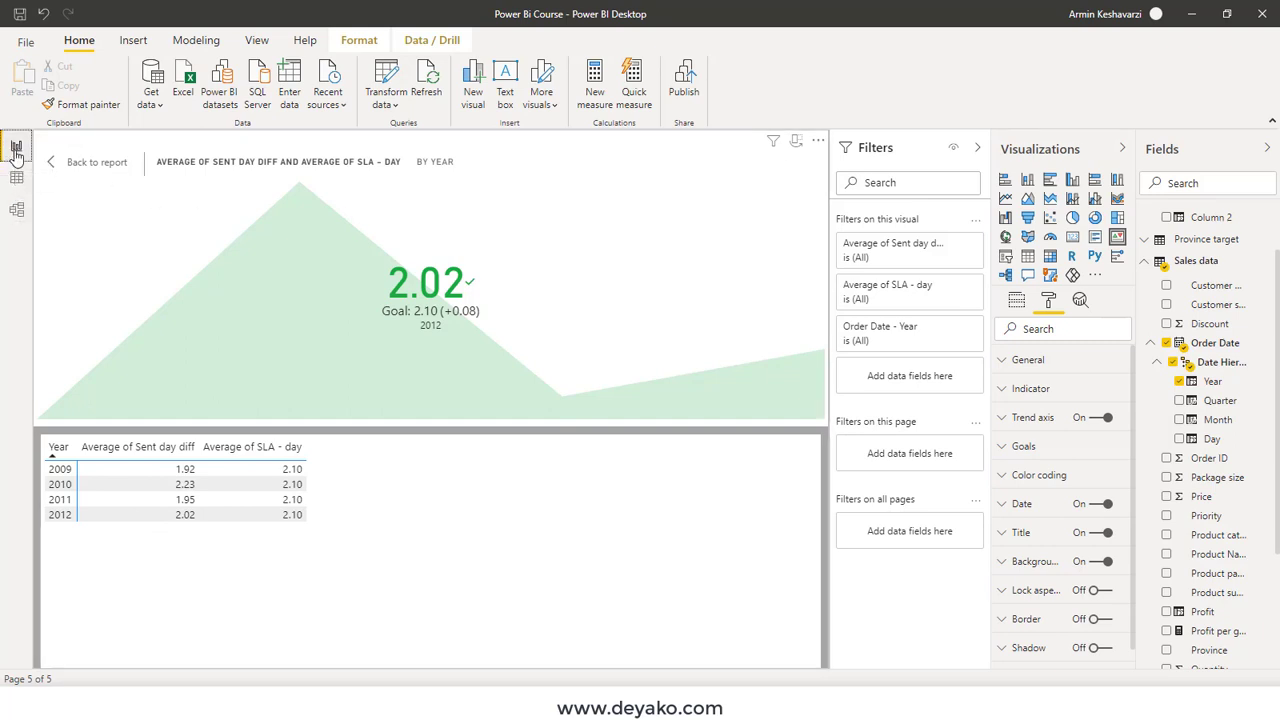
Step: Return from the KPI's table view to the full SLA report page
left_click(88, 162)
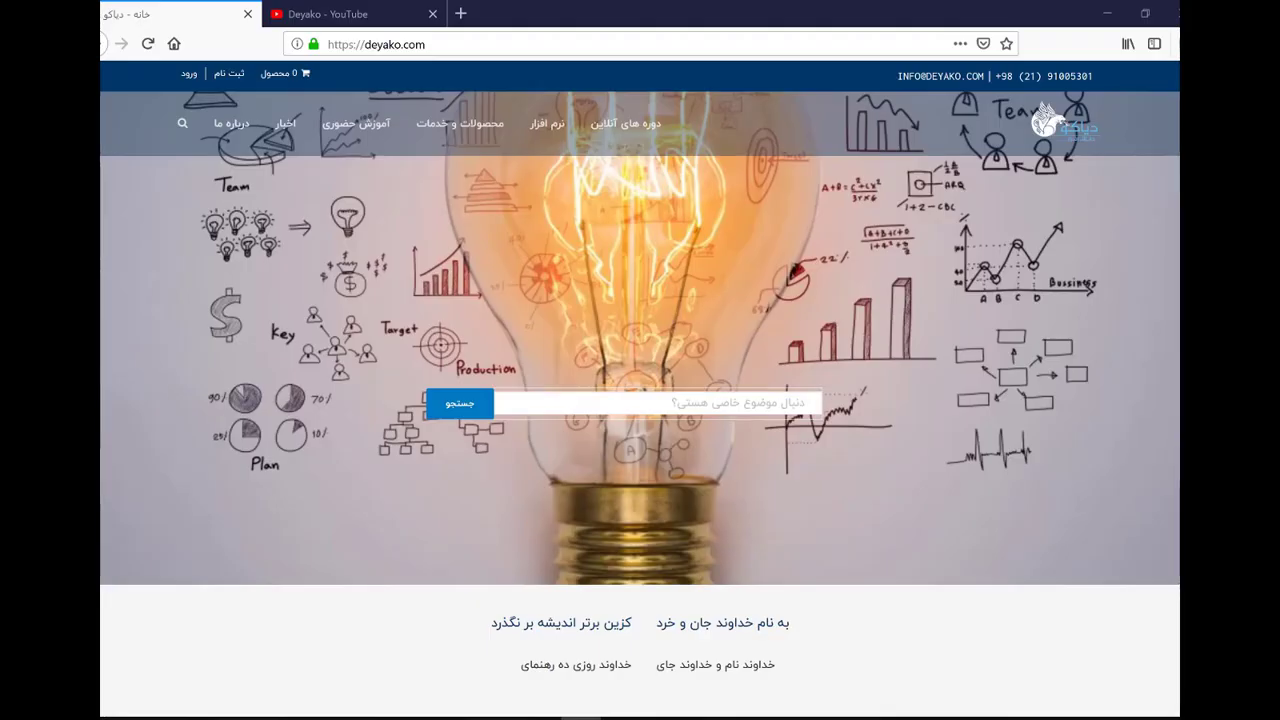
Step: Switch to the Deyako YouTube channel page in the browser
left_click(362, 16)
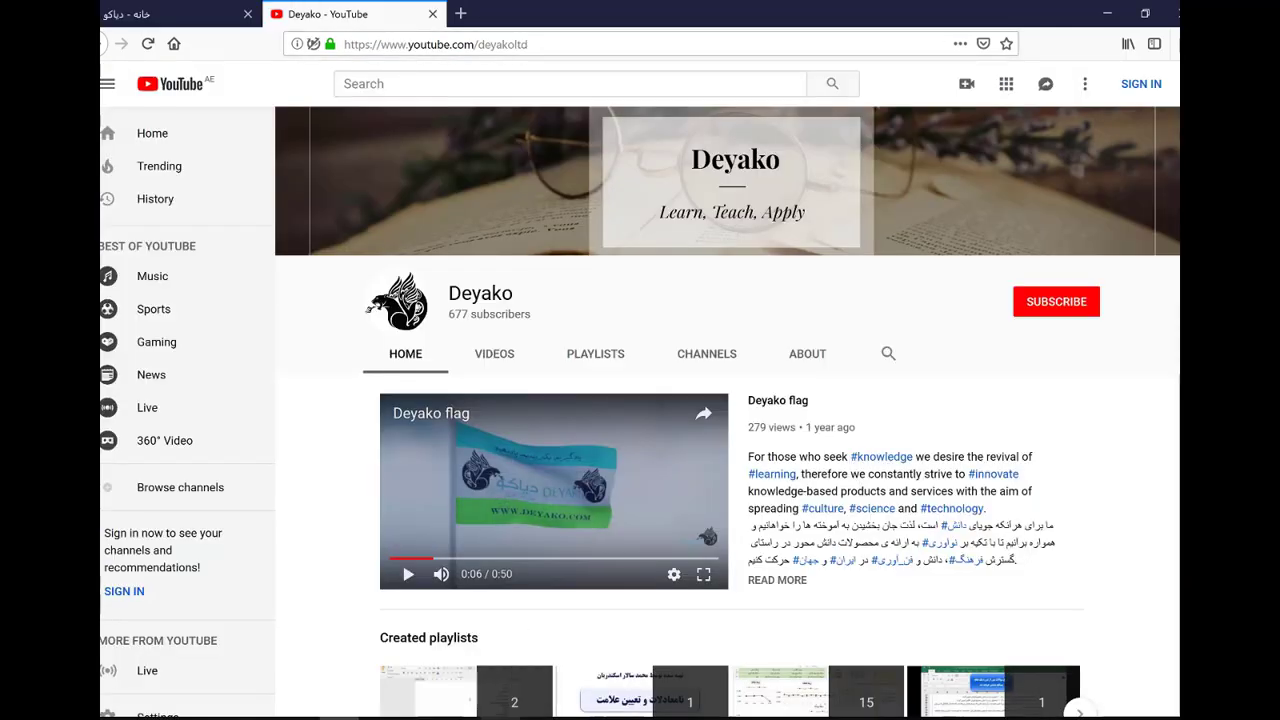